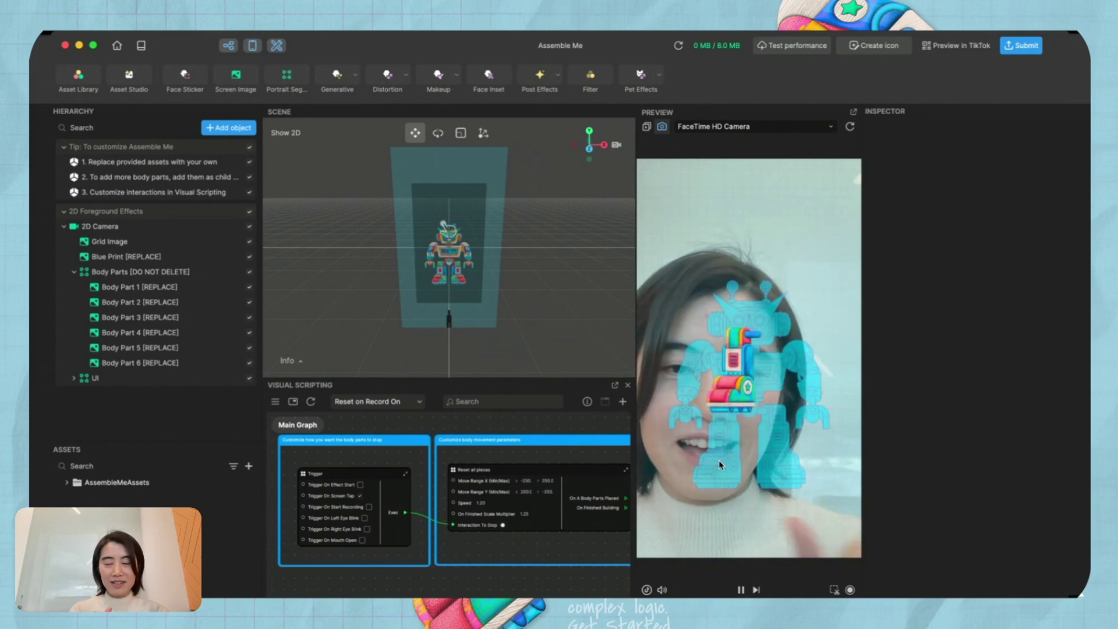
Test the robot assembly effect in the preview by stopping the moving body parts over the blueprint.
{"action": "left_click", "coordinate": [764, 481]}
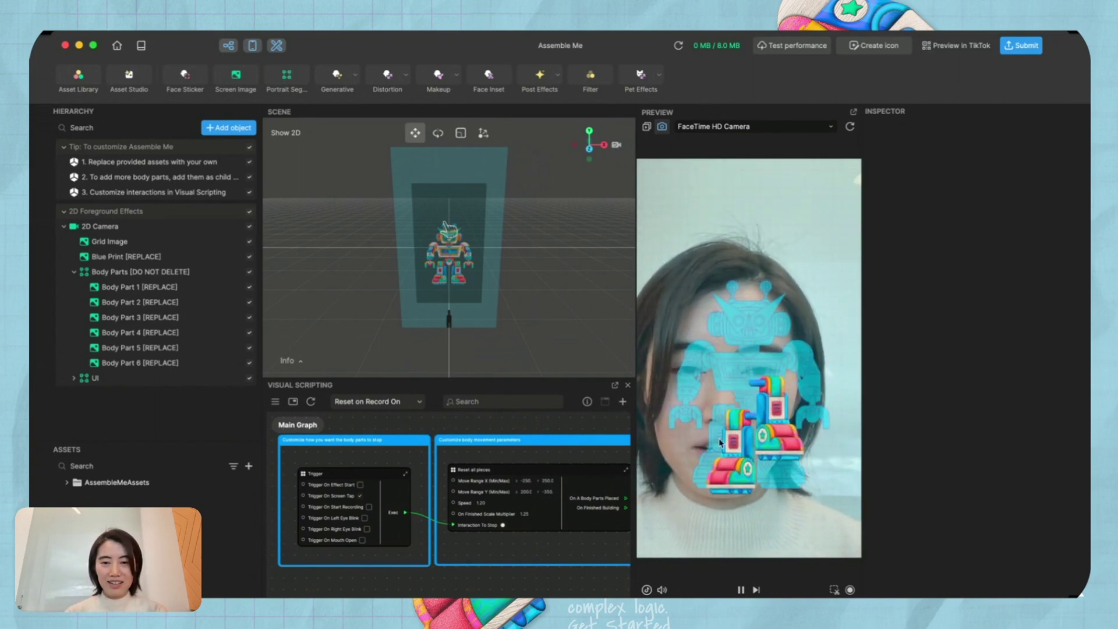
{"action": "left_click", "coordinate": [798, 393]}
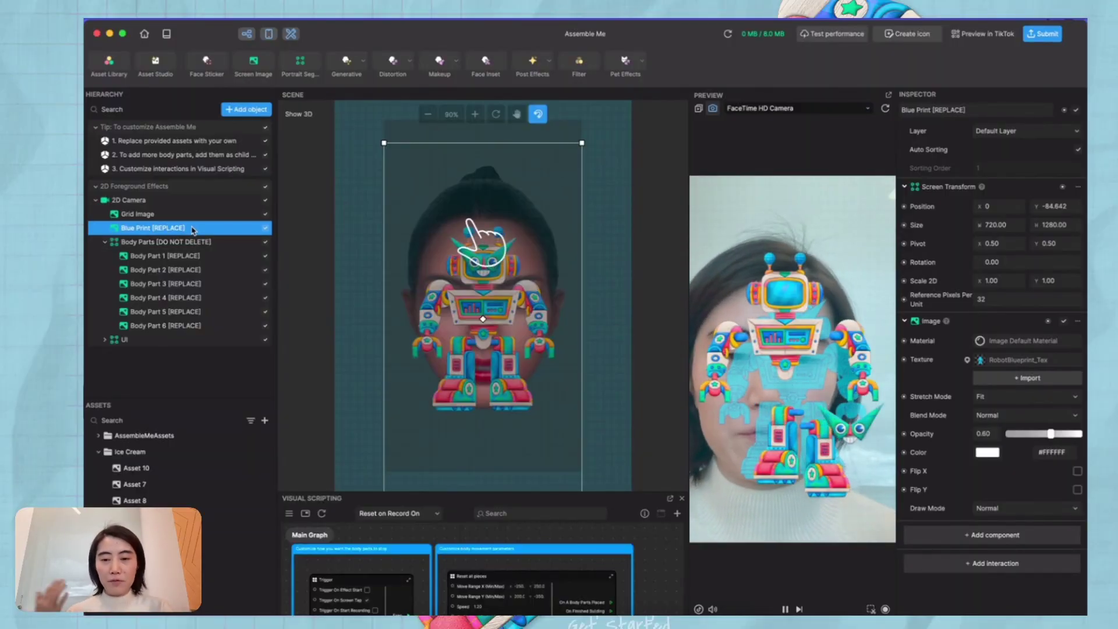
Replace the Blue Print image's texture with Blue Print Icecream and fit it to about 492 × 874 at position 0, 0.
{"action": "left_click", "coordinate": [1007, 361]}
{"action": "scroll", "coordinate": [608, 288], "scroll_direction": "down", "scroll_amount": 3}
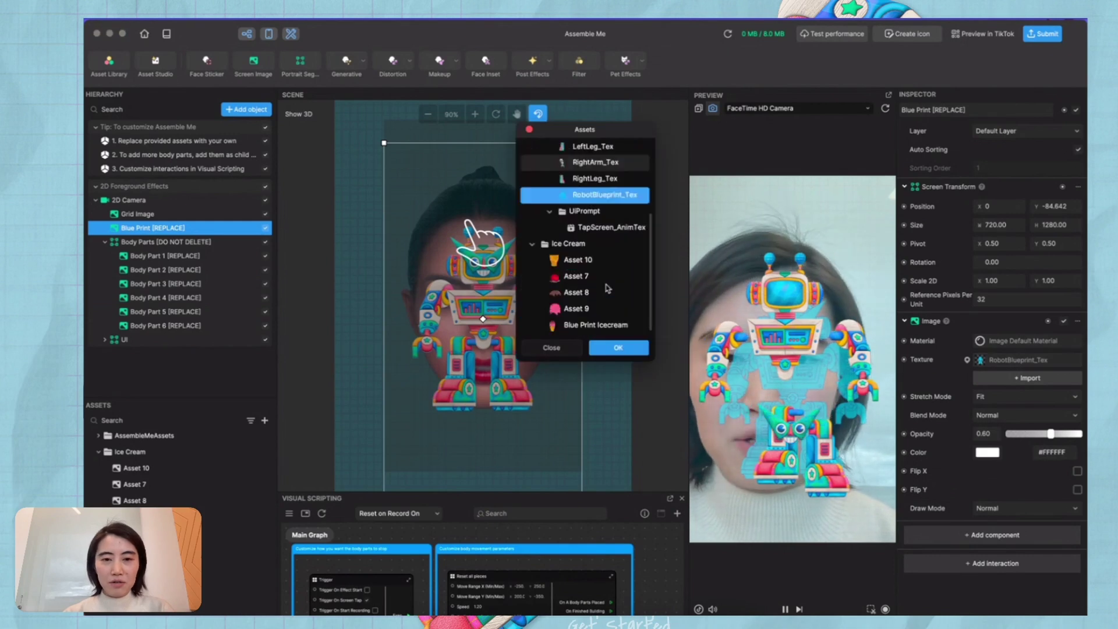
{"action": "left_click", "coordinate": [607, 327]}
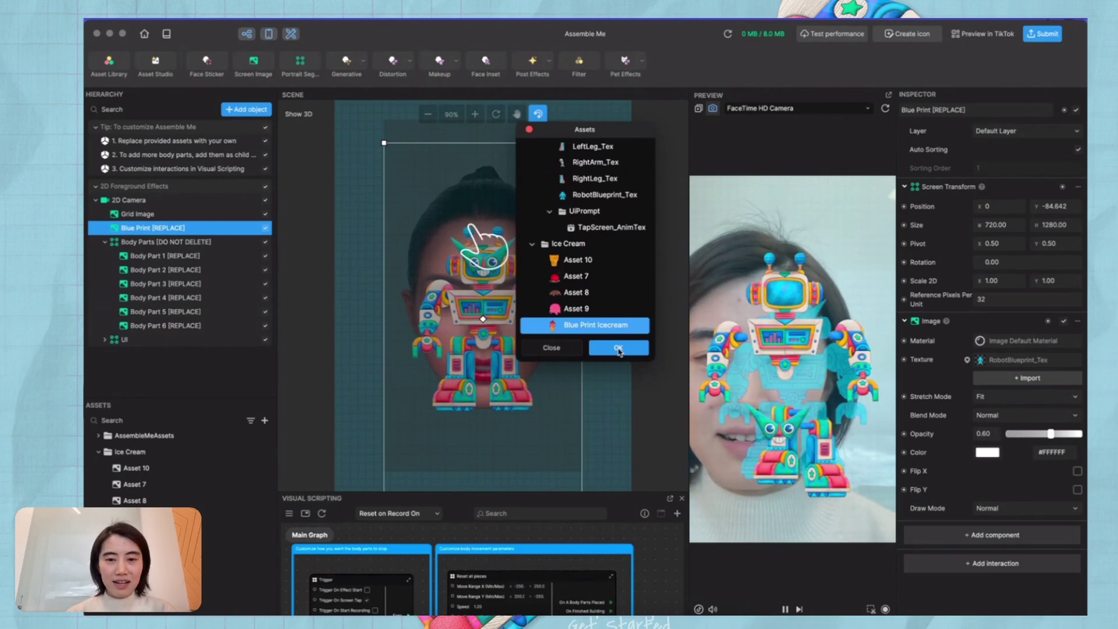
{"action": "left_click", "coordinate": [618, 348]}
{"action": "left_click_drag", "start_coordinate": [540, 279], "coordinate": [532, 295]}
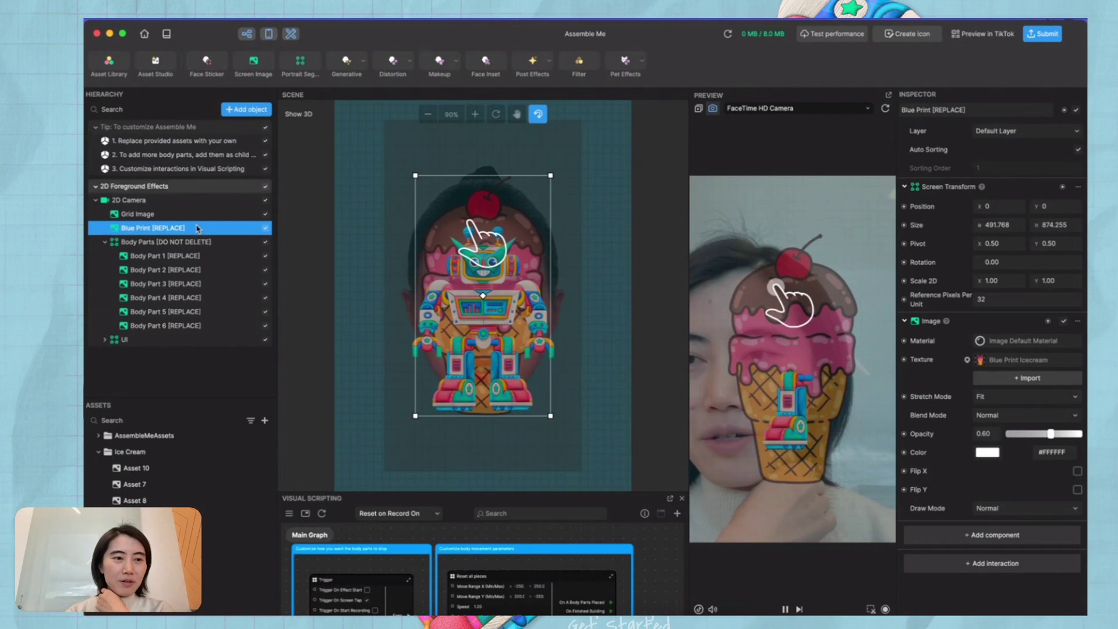
Replace the texture of Body Part 1 in the Body Parts group with the cone image Asset 10.
{"action": "left_click", "coordinate": [156, 242]}
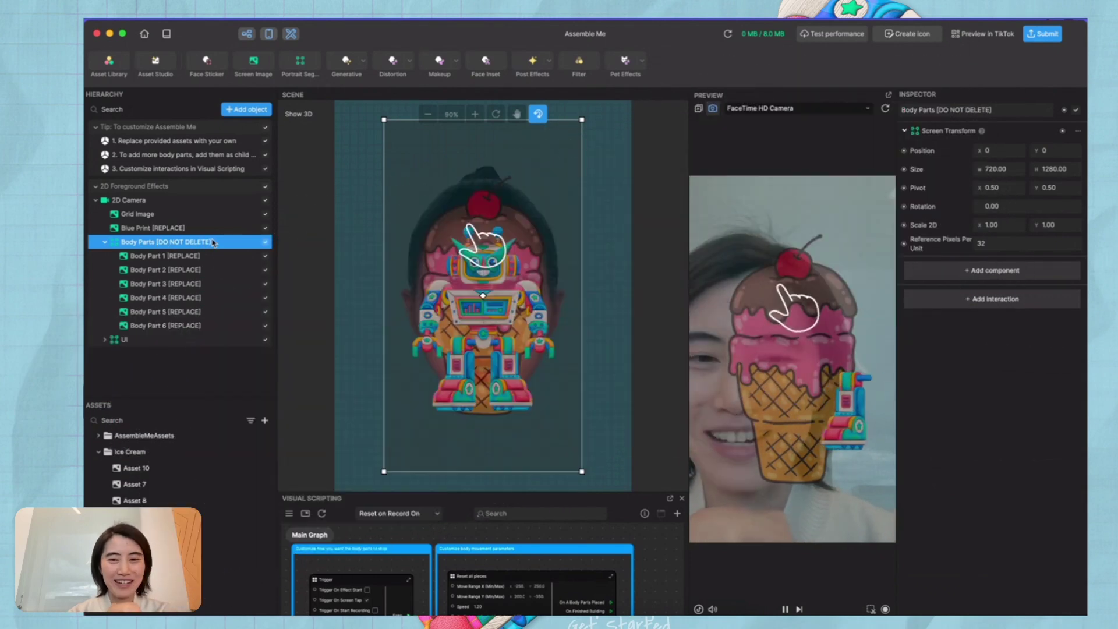
{"action": "left_click", "coordinate": [198, 256]}
{"action": "left_click", "coordinate": [192, 244]}
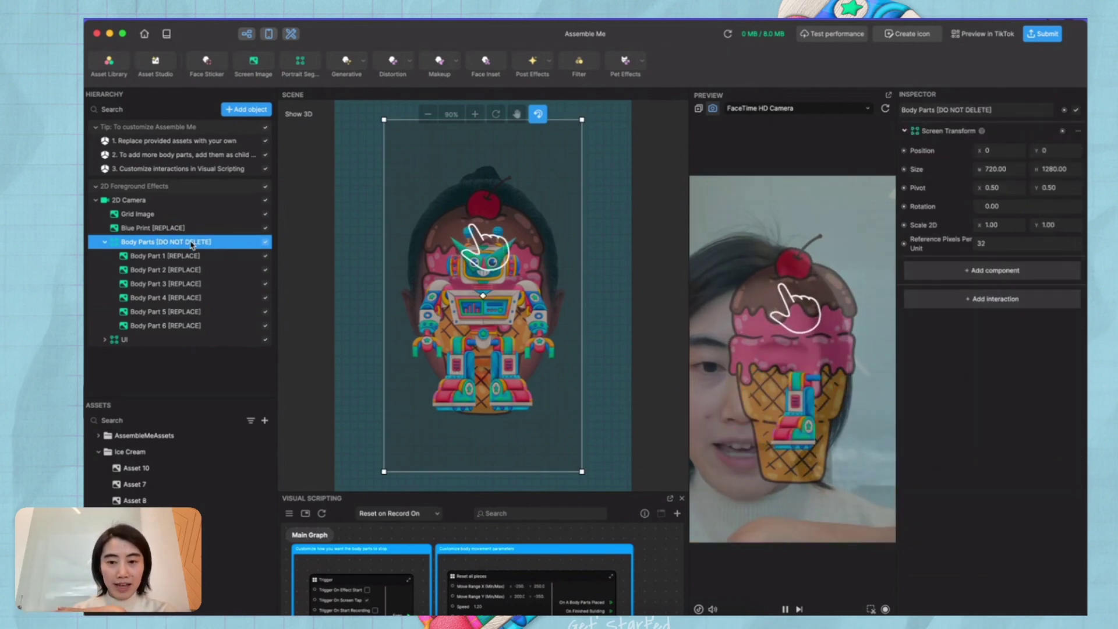
{"action": "left_click", "coordinate": [192, 257]}
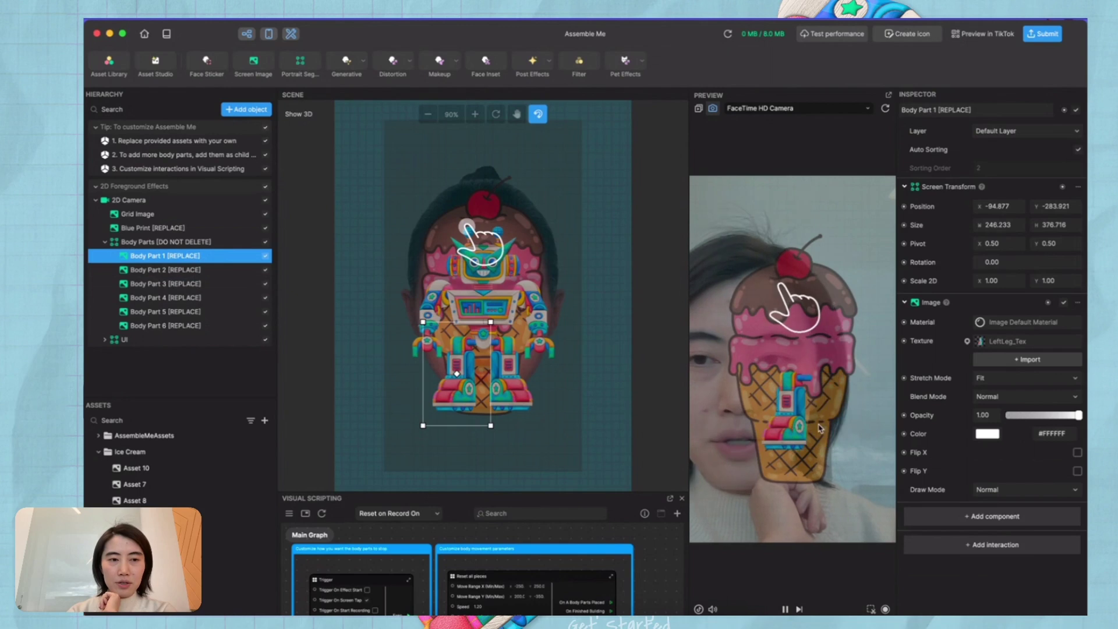
{"action": "left_click", "coordinate": [992, 341]}
{"action": "scroll", "coordinate": [596, 279], "scroll_direction": "down", "scroll_amount": 4}
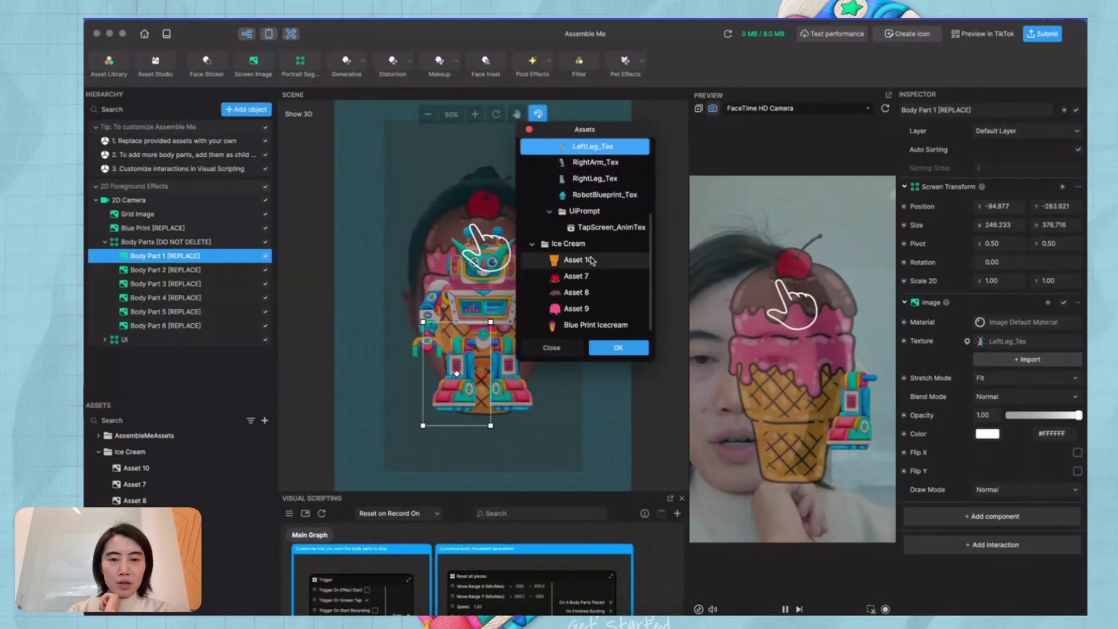
{"action": "left_click", "coordinate": [587, 260]}
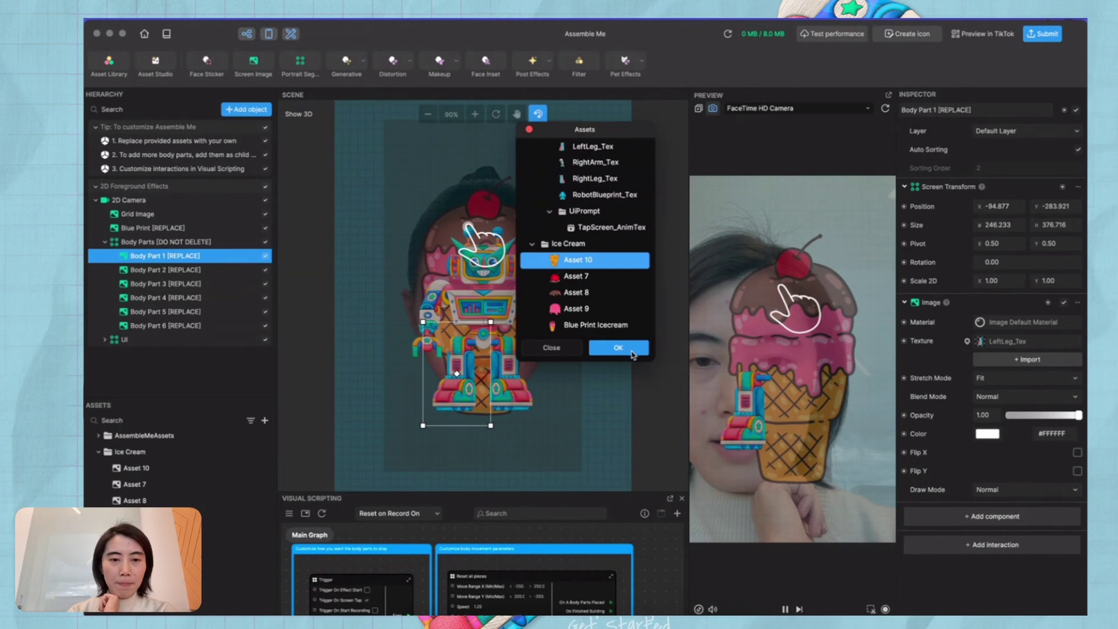
{"action": "left_click", "coordinate": [633, 354]}
{"action": "left_click", "coordinate": [473, 384]}
{"action": "left_click", "coordinate": [473, 384]}
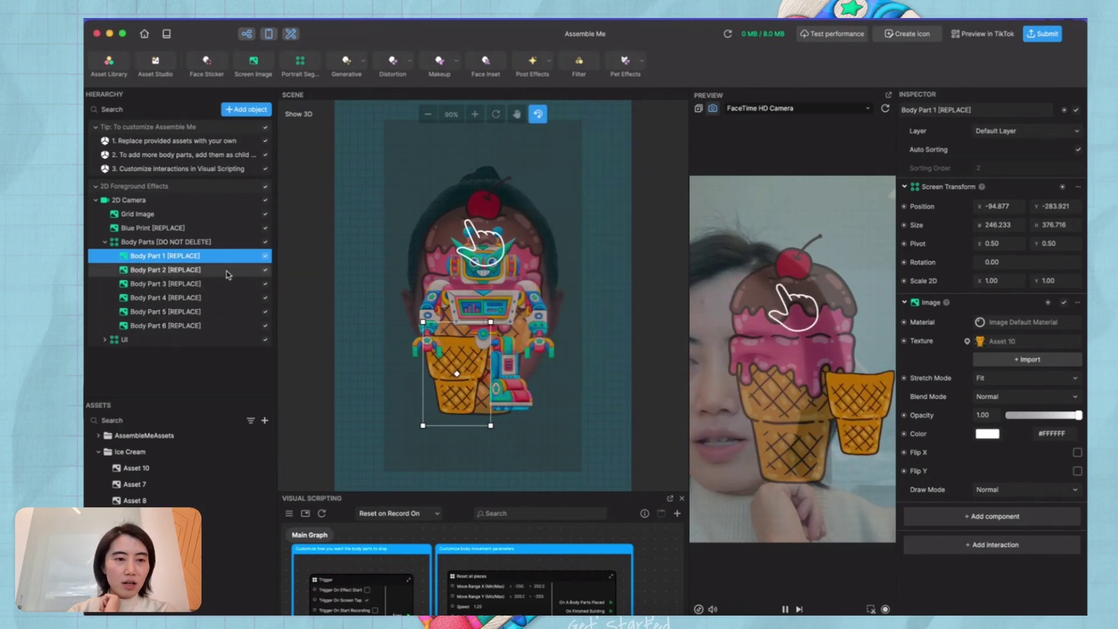
Replace the texture of Body Part 2 with the pink scoop image Asset 9.
{"action": "left_click", "coordinate": [472, 384]}
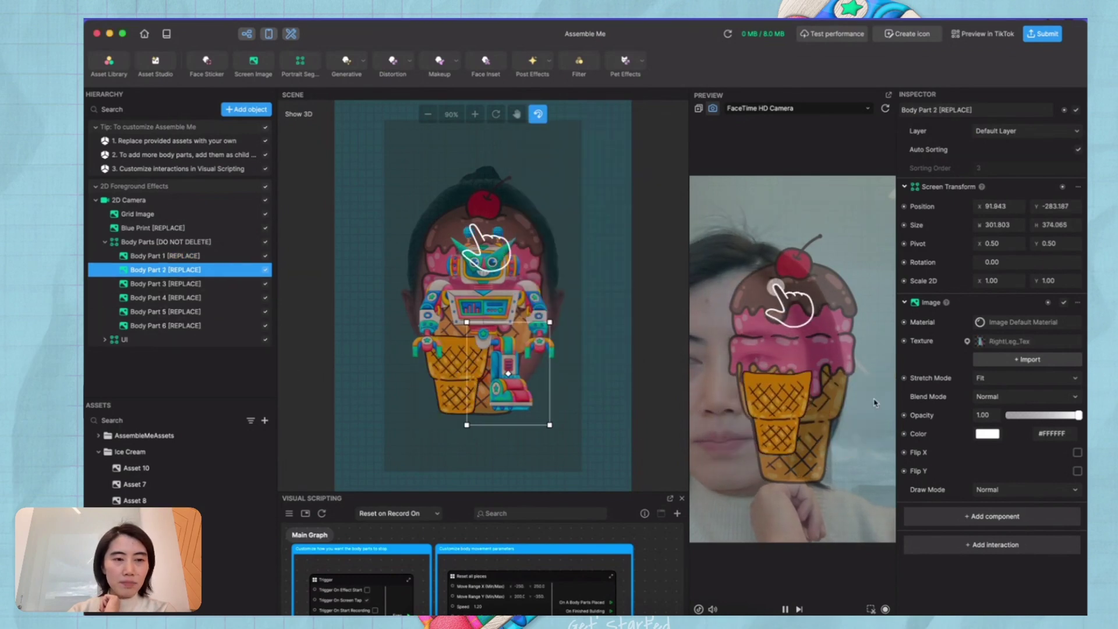
{"action": "left_click", "coordinate": [1016, 341]}
{"action": "scroll", "coordinate": [611, 317], "scroll_direction": "down", "scroll_amount": 5}
{"action": "left_click", "coordinate": [611, 309]}
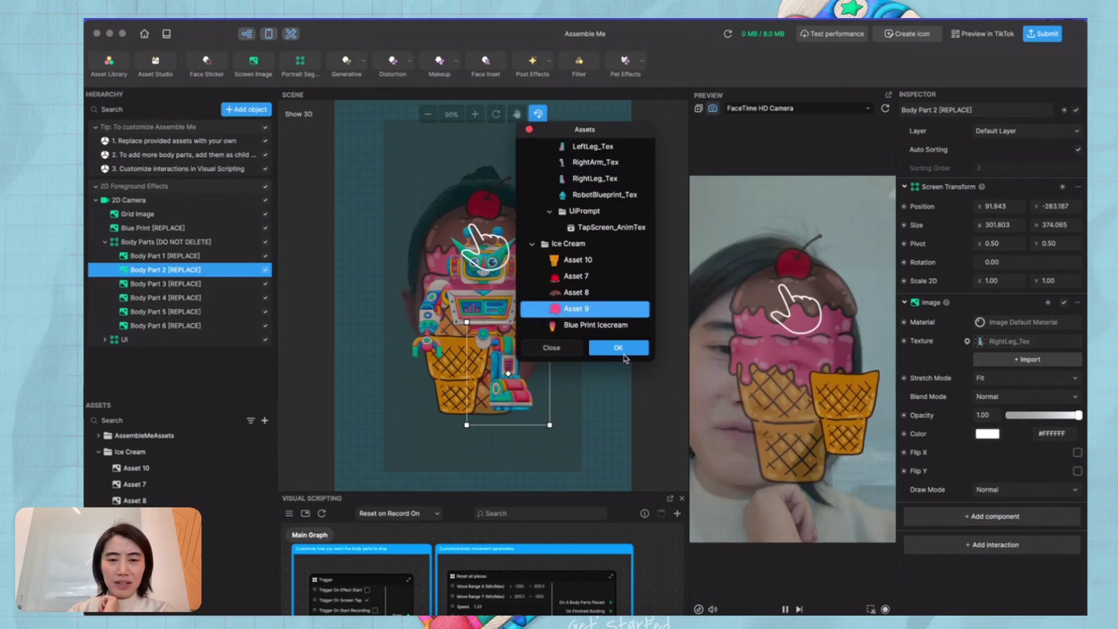
{"action": "left_click", "coordinate": [618, 349]}
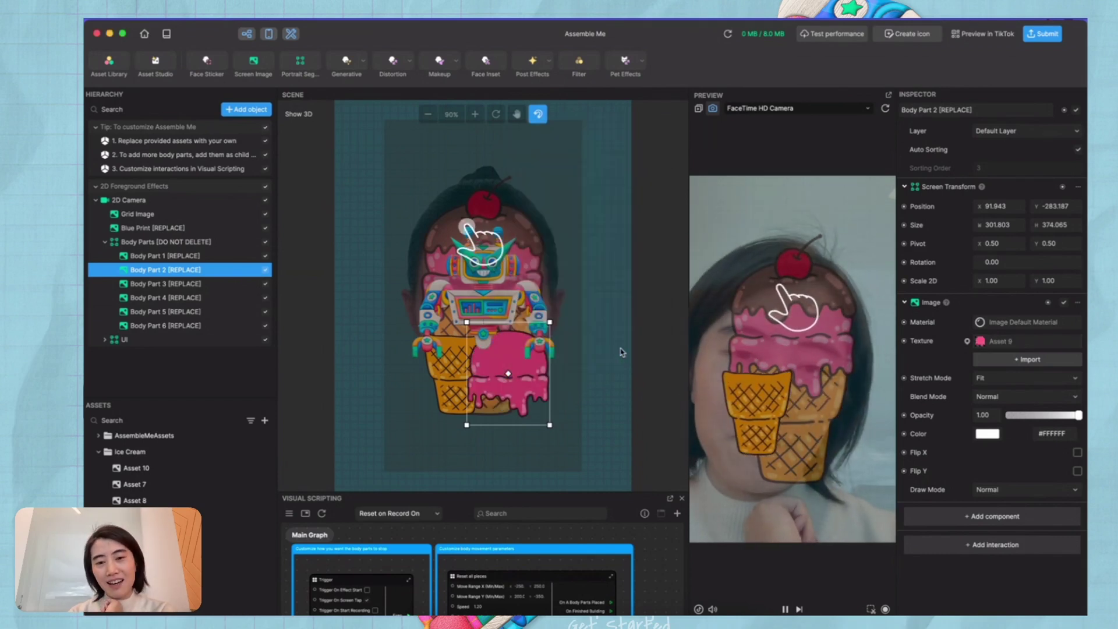
Replace the texture of Body Part 3 with the chocolate scoop image Asset 8.
{"action": "left_click", "coordinate": [212, 287]}
{"action": "left_click", "coordinate": [1016, 341]}
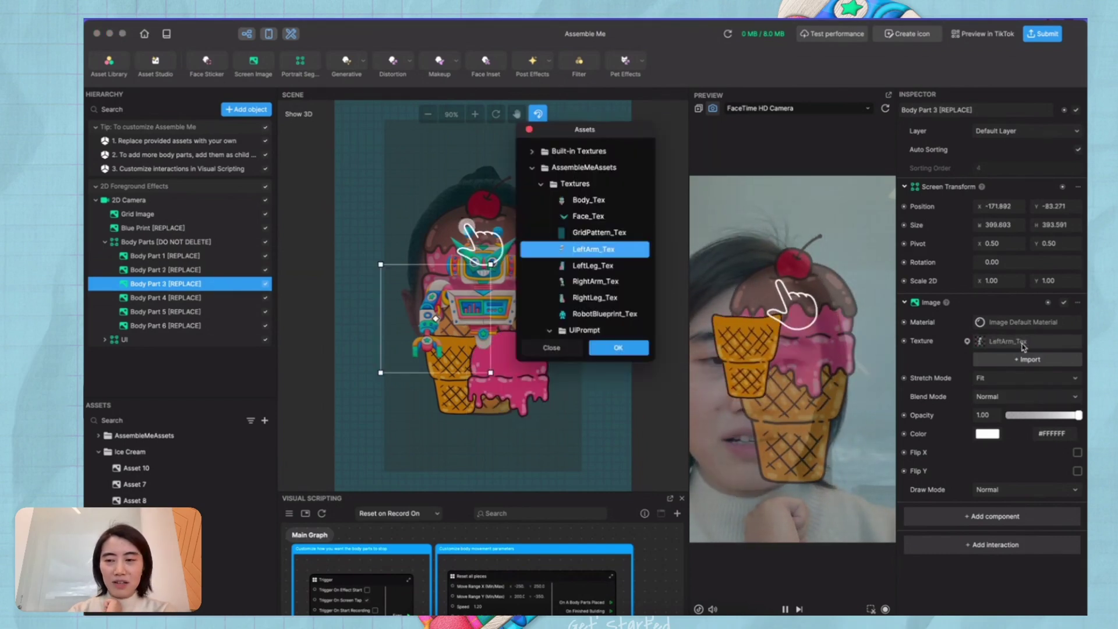
{"action": "scroll", "coordinate": [585, 301], "scroll_direction": "down", "scroll_amount": 5}
{"action": "left_click", "coordinate": [585, 297]}
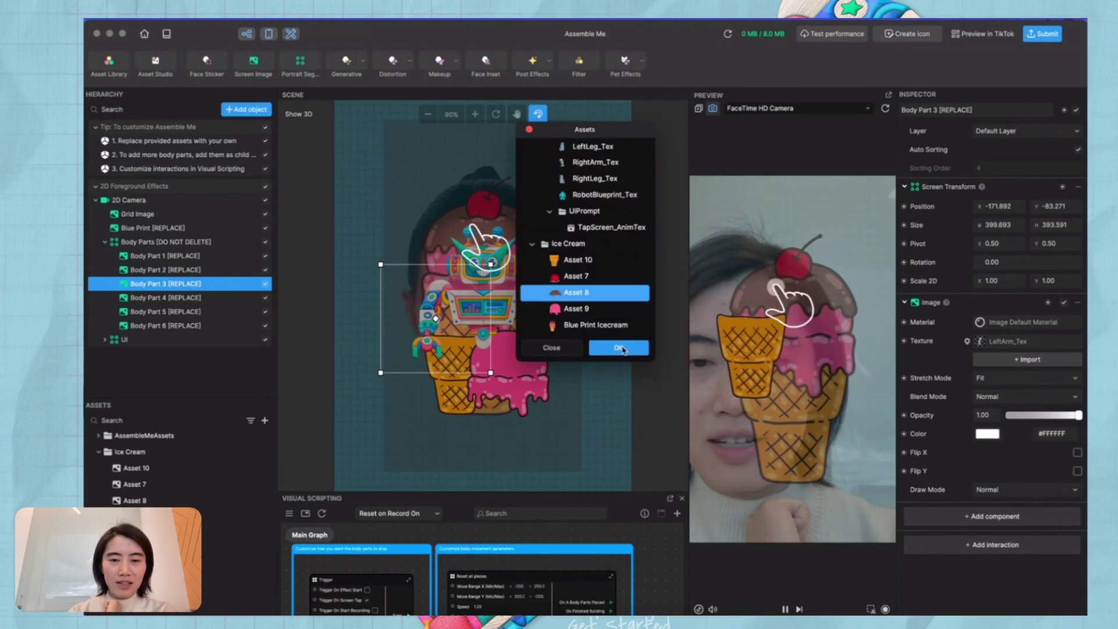
Replace the texture of Body Part 4 with the cherry image Asset 7.
{"action": "left_click", "coordinate": [166, 298]}
{"action": "left_click", "coordinate": [1016, 341]}
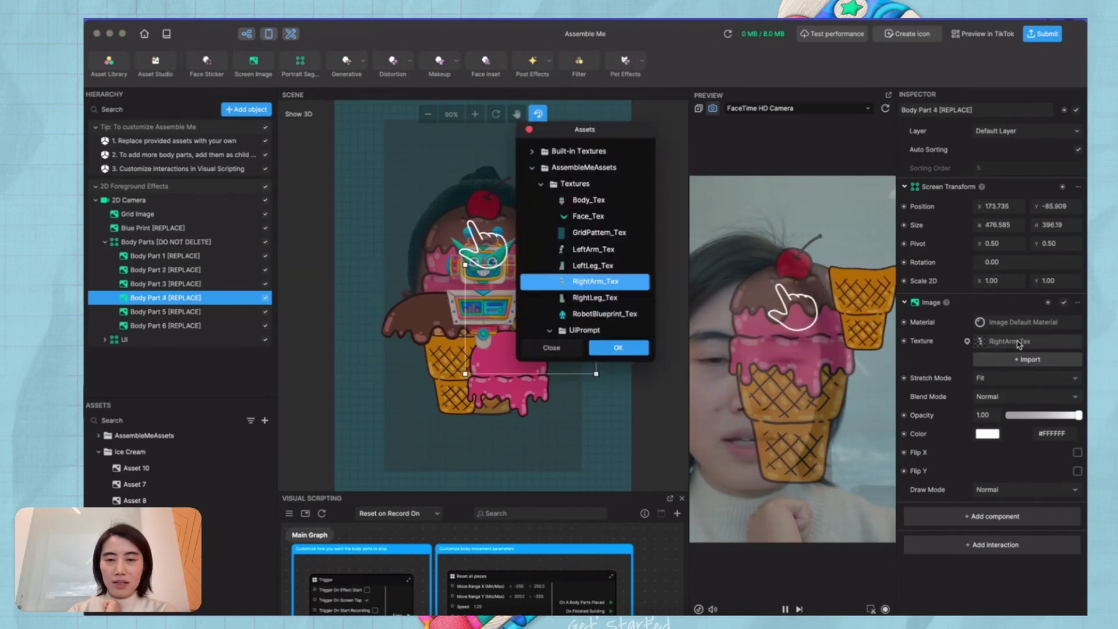
{"action": "scroll", "coordinate": [599, 306], "scroll_direction": "down", "scroll_amount": 5}
{"action": "left_click", "coordinate": [580, 278]}
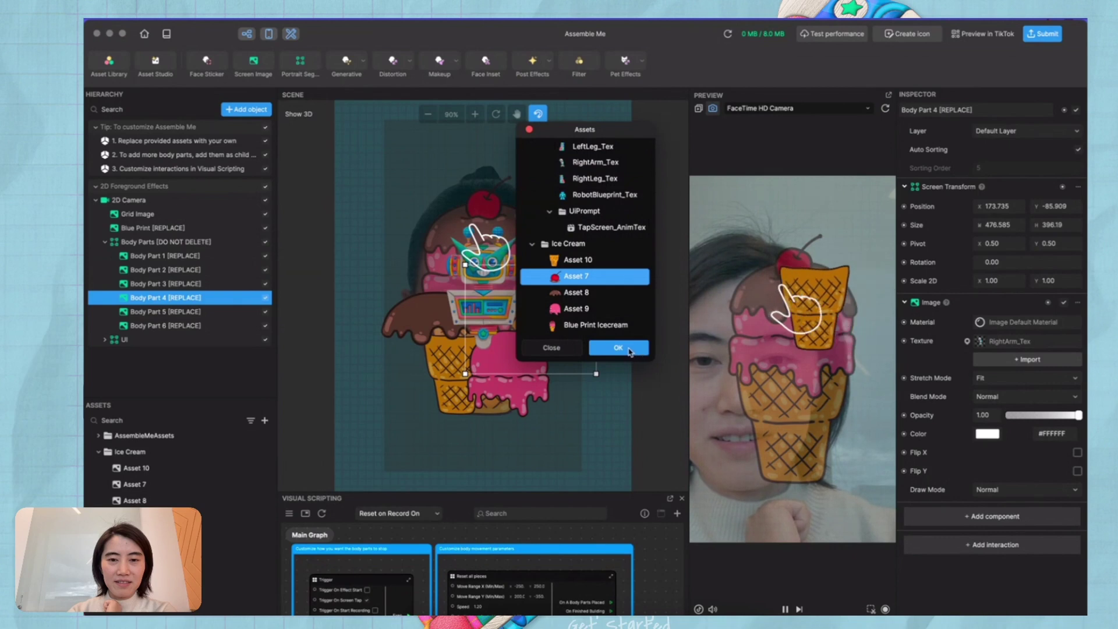
{"action": "left_click", "coordinate": [628, 349]}
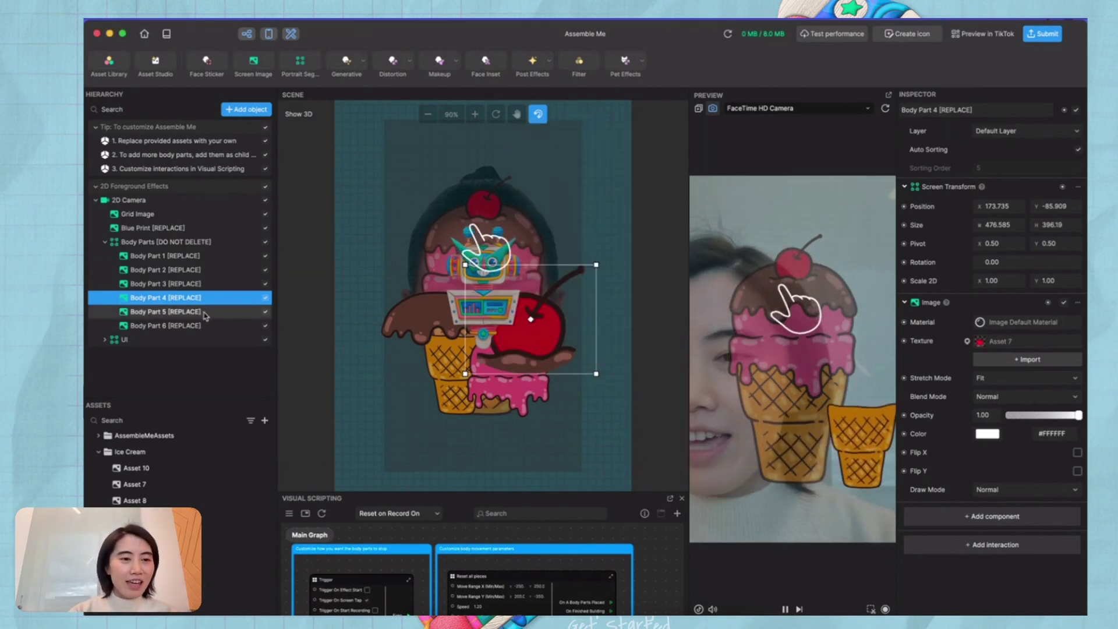
Delete the unneeded Body Part 5 and Body Part 6 from the Body Parts group.
{"action": "left_click", "coordinate": [187, 325]}
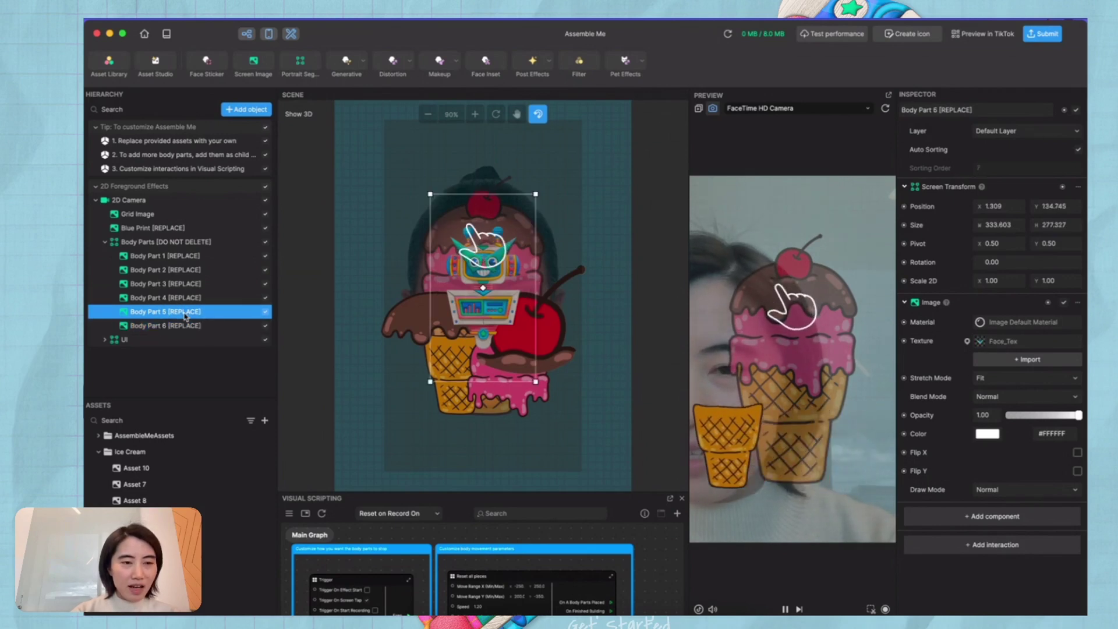
{"action": "left_click", "coordinate": [204, 314]}
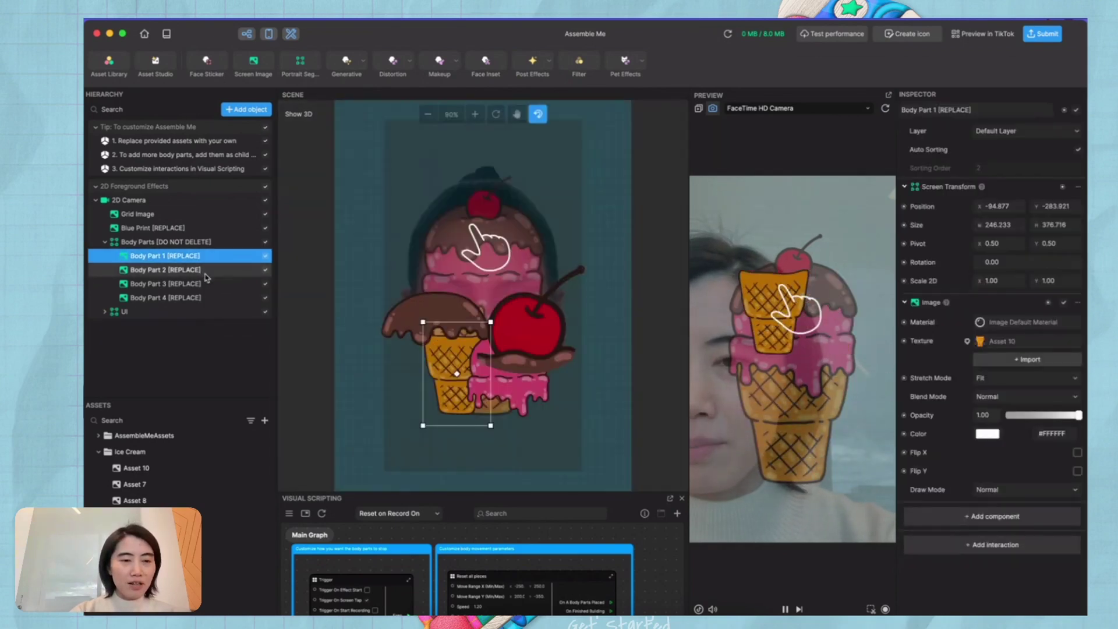
{"action": "left_click", "coordinate": [208, 284]}
{"action": "left_click", "coordinate": [208, 298]}
{"action": "left_click", "coordinate": [195, 256]}
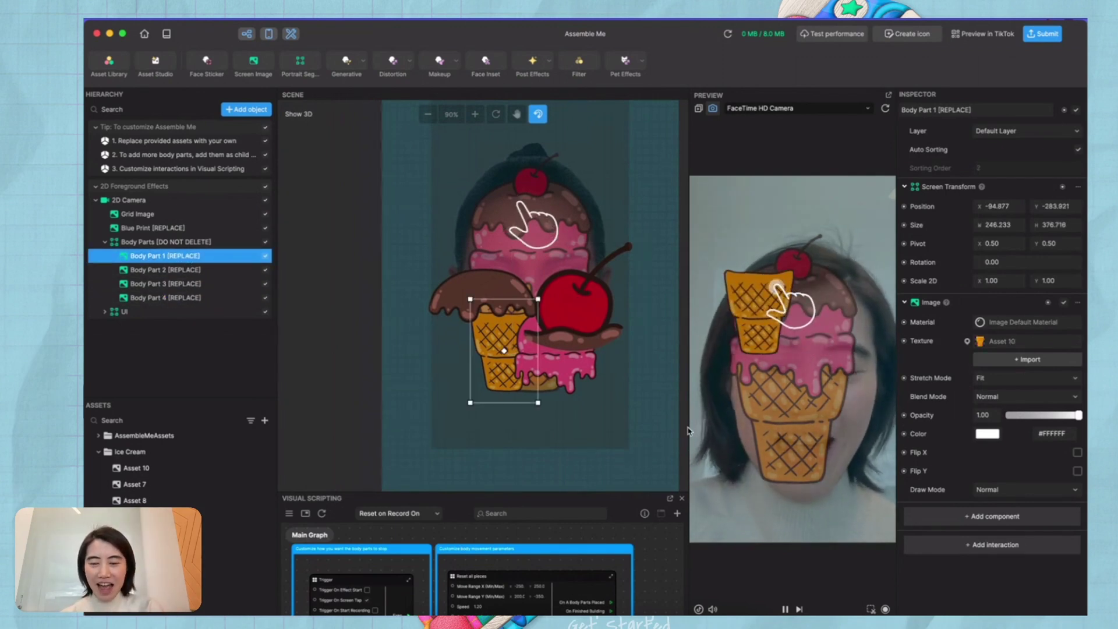
Enlarge the preview, test stopping the moving ice cream pieces in it, and restart the effect.
{"action": "left_click_drag", "start_coordinate": [687, 430], "coordinate": [667, 423]}
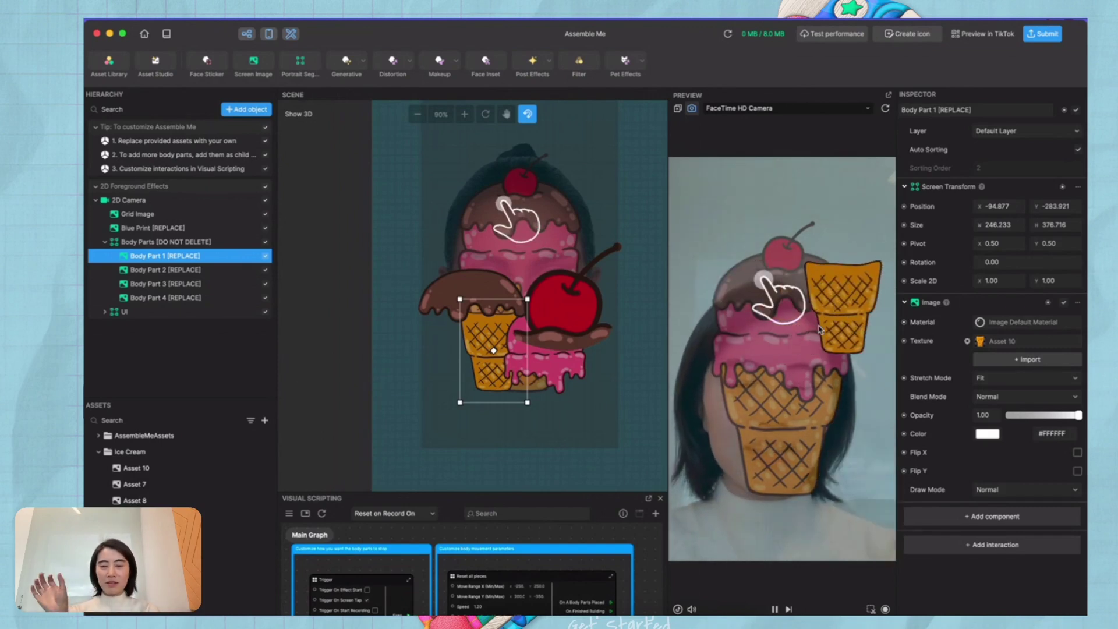
{"action": "left_click", "coordinate": [815, 395]}
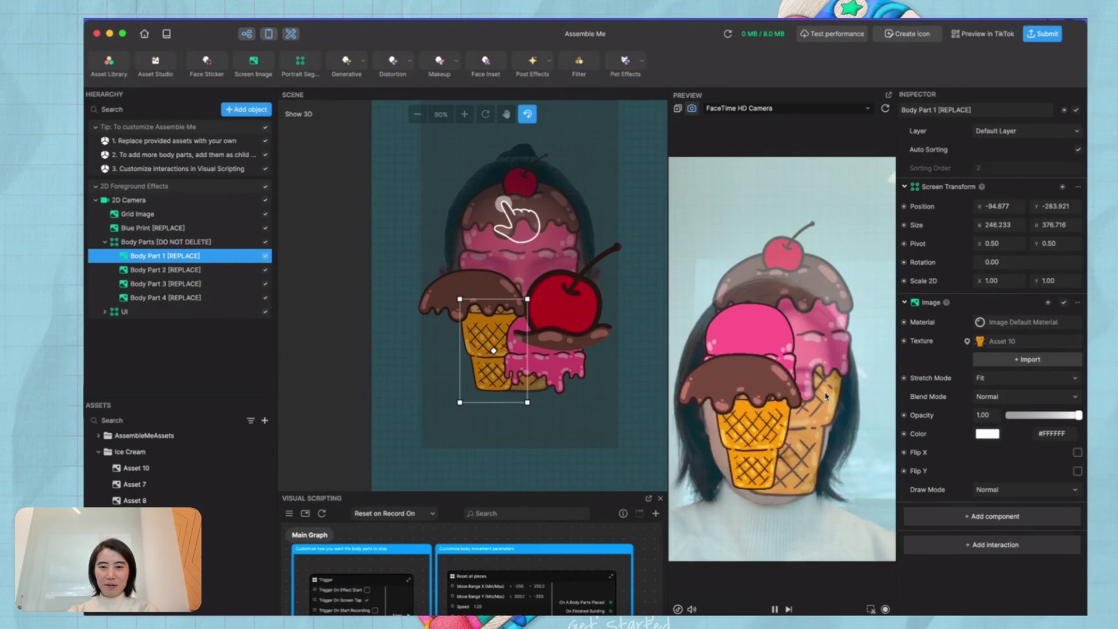
{"action": "left_click", "coordinate": [825, 396]}
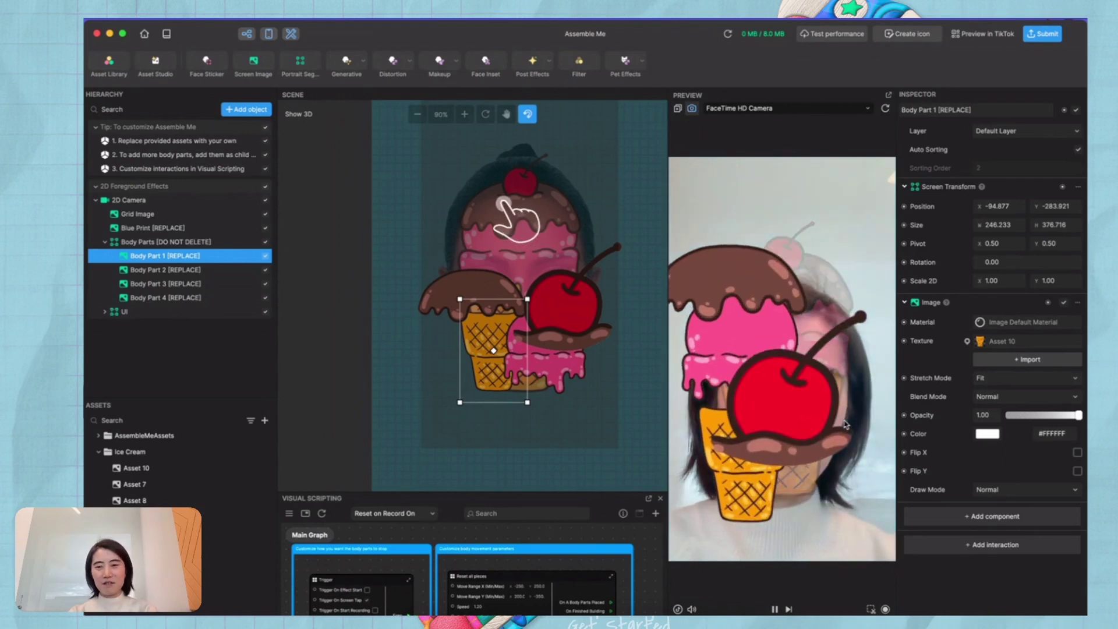
{"action": "left_click", "coordinate": [886, 111]}
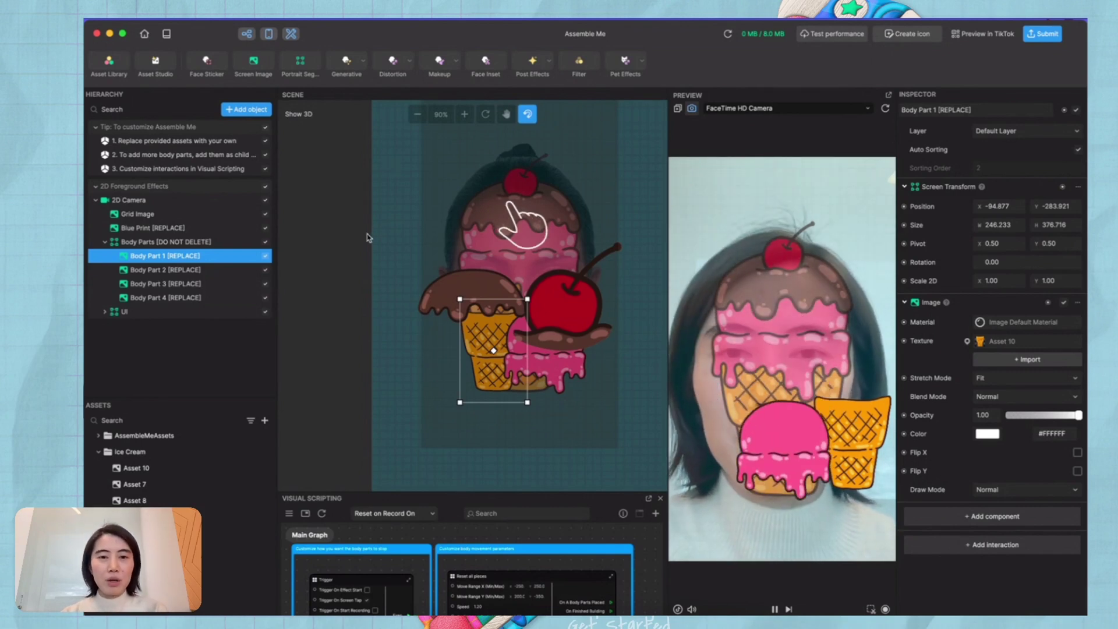
Scale the Body Part 1 cone to about 425 × 650 at position 0, -179, and move another ice cream piece up over the blueprint.
{"action": "scroll", "coordinate": [387, 244], "scroll_direction": "down", "scroll_amount": 2}
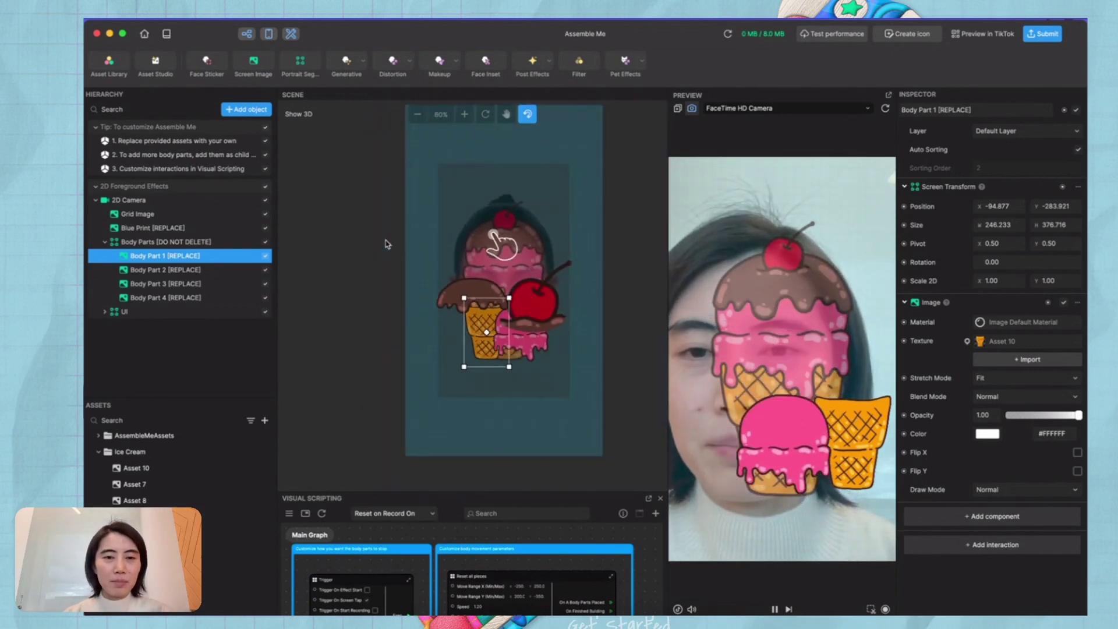
{"action": "left_click", "coordinate": [146, 214]}
{"action": "left_click", "coordinate": [156, 228]}
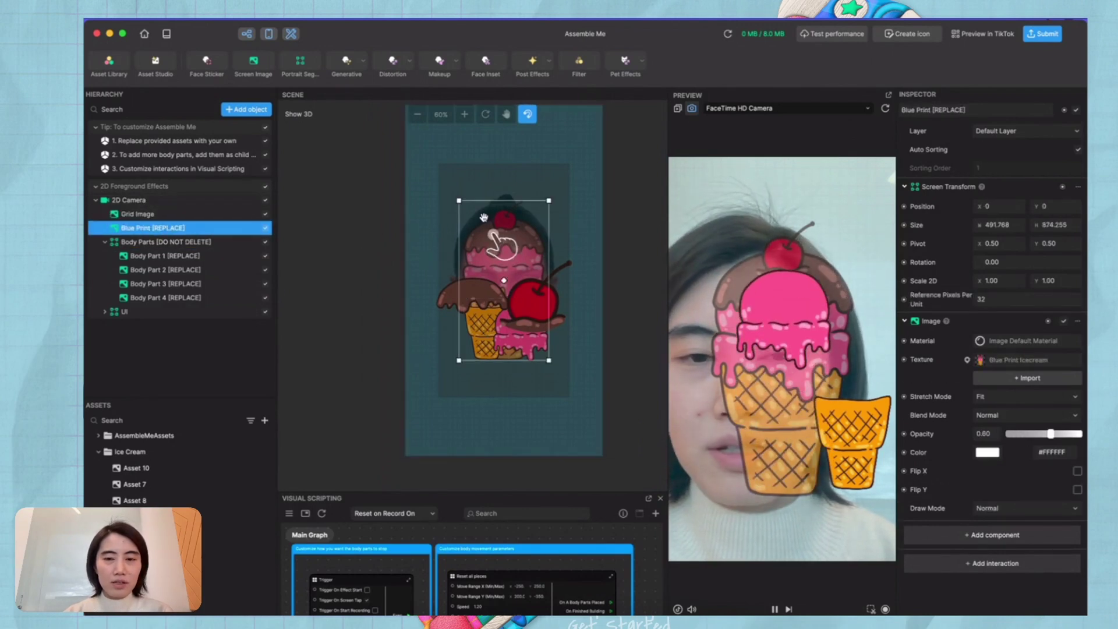
{"action": "left_click", "coordinate": [185, 257]}
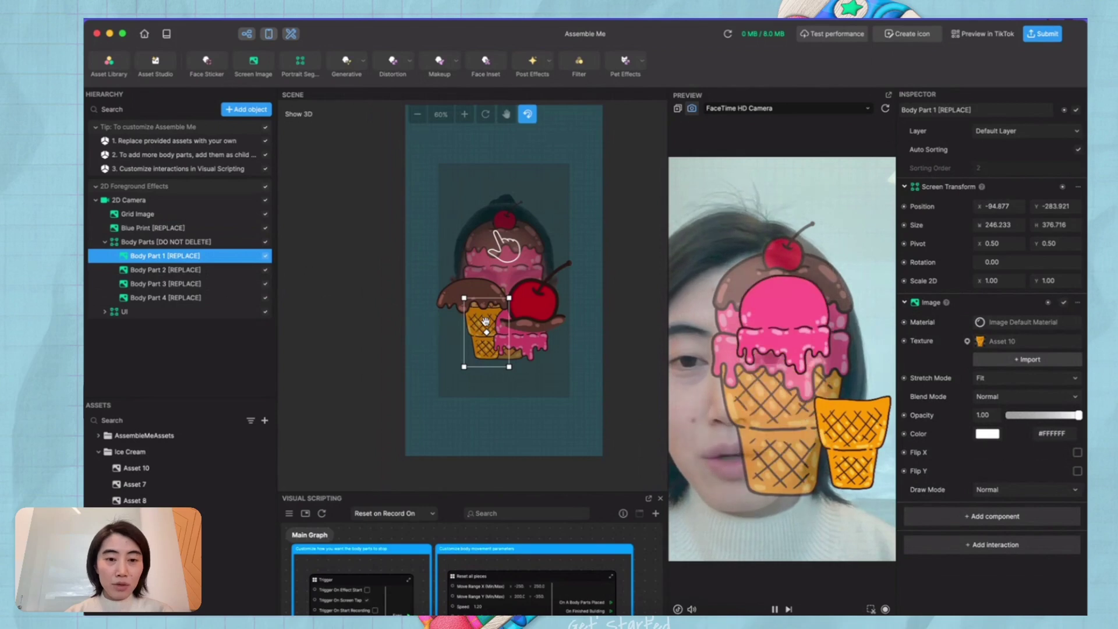
{"action": "left_click", "coordinate": [212, 298]}
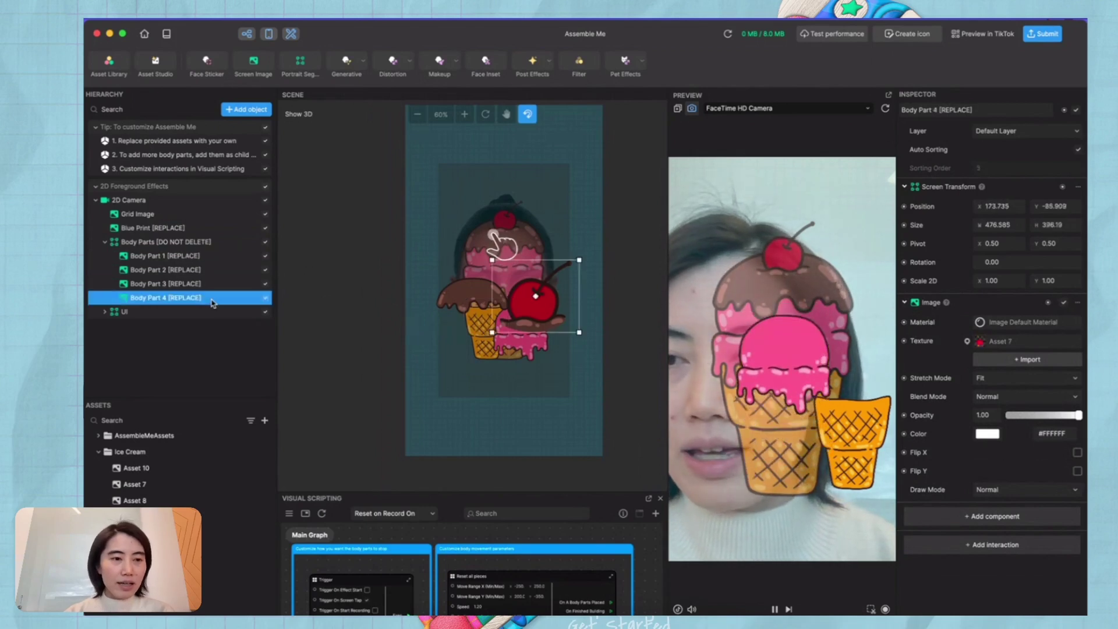
{"action": "left_click", "coordinate": [208, 255]}
{"action": "mouse_move", "coordinate": [510, 298]}
{"action": "left_mouse_down"}
{"action": "mouse_move", "coordinate": [543, 249]}
{"action": "mouse_move", "coordinate": [513, 287]}
{"action": "left_mouse_up"}
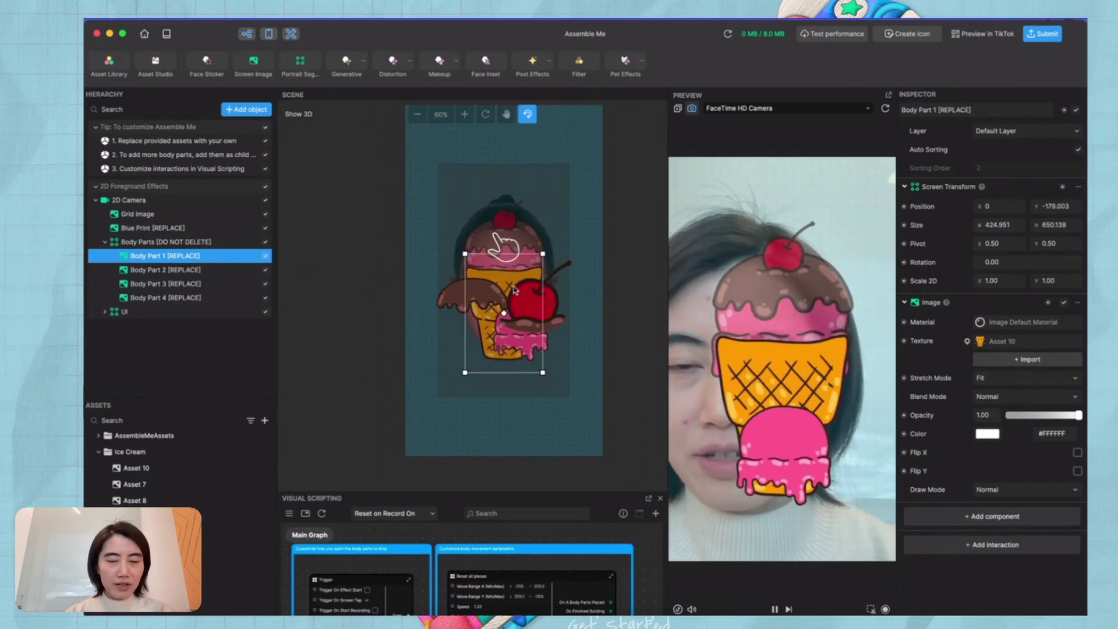
{"action": "left_click", "coordinate": [506, 311]}
{"action": "left_click_drag", "start_coordinate": [504, 346], "coordinate": [502, 239]}
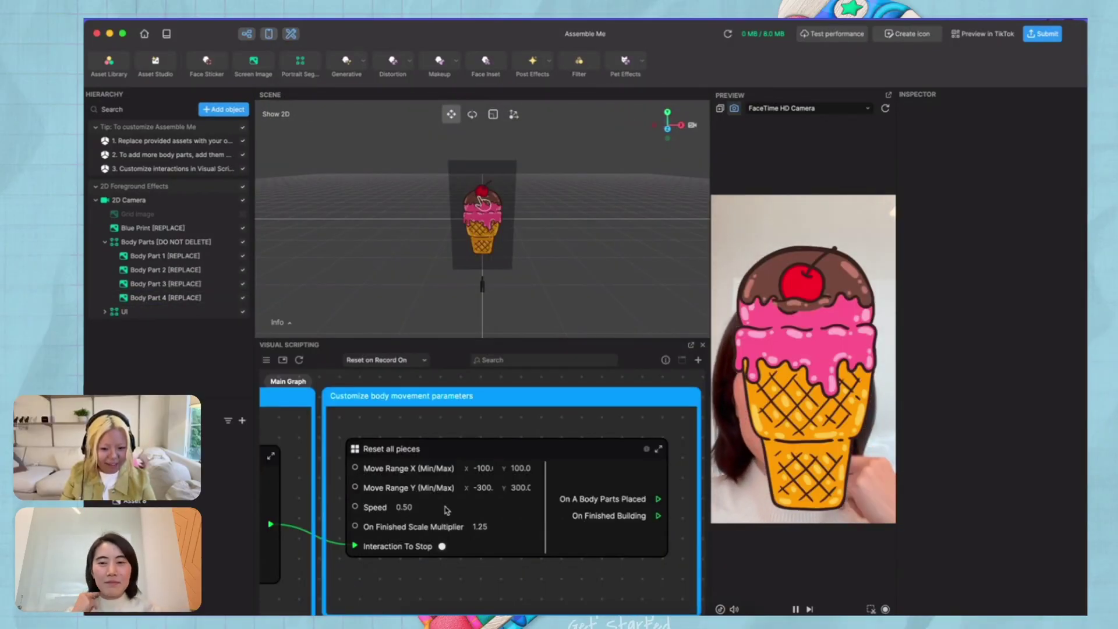
Restart the preview to test the ice cream assembly with the adjusted movement parameters.
{"action": "left_click", "coordinate": [885, 108]}
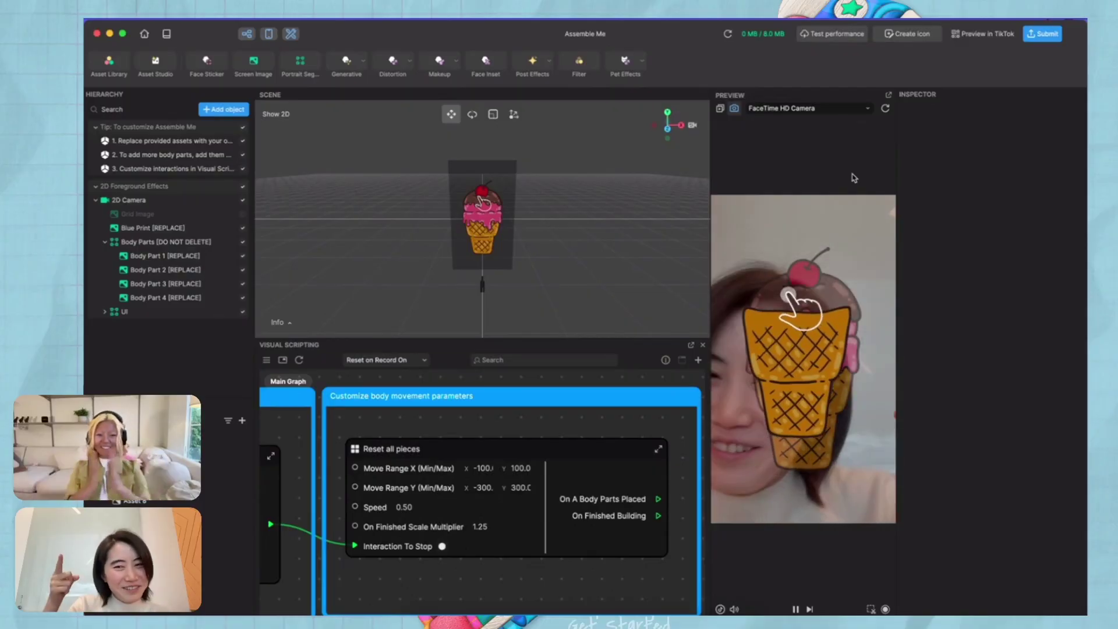
Inspect the transforms of Body Part 1 and the Blue Print against the ice cream in the 2D scene.
{"action": "left_click", "coordinate": [184, 257]}
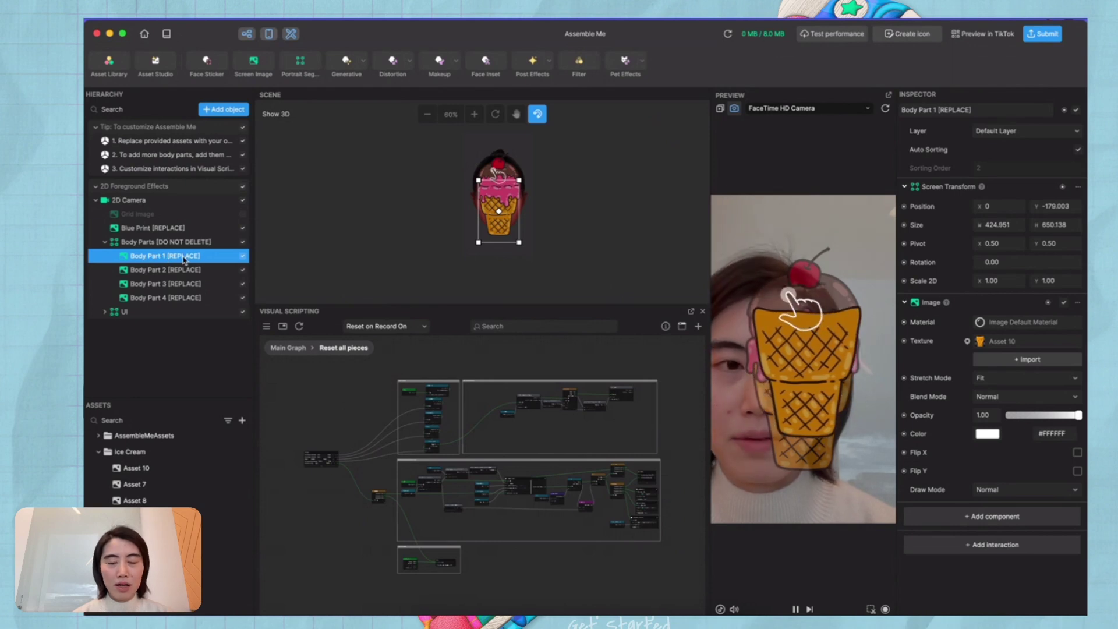
{"action": "left_click_drag", "start_coordinate": [485, 358], "coordinate": [487, 442]}
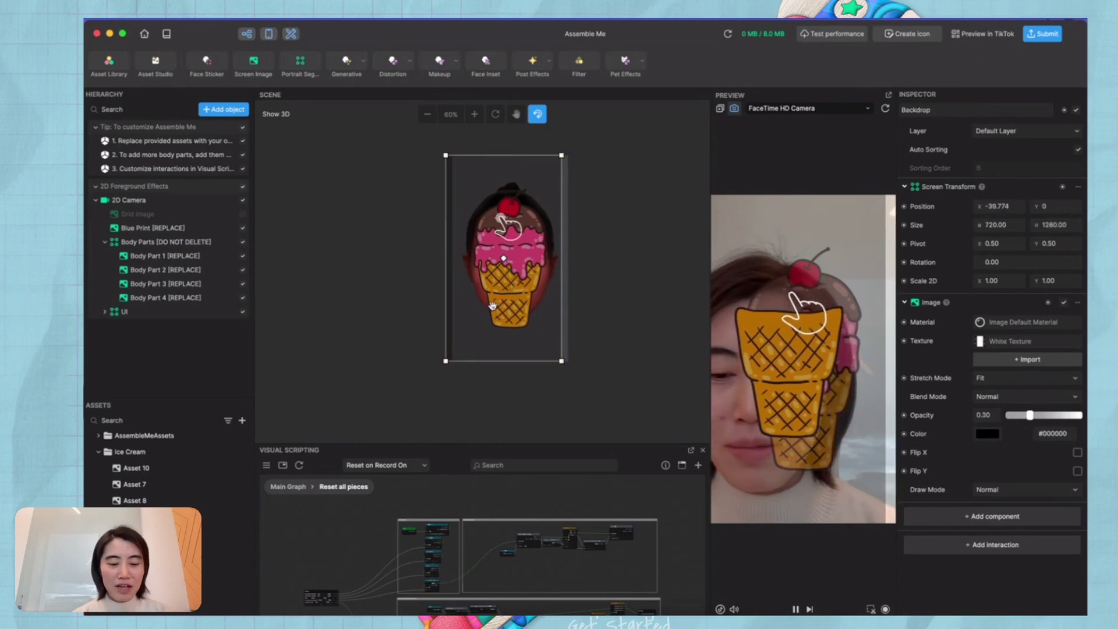
{"action": "left_click", "coordinate": [185, 229]}
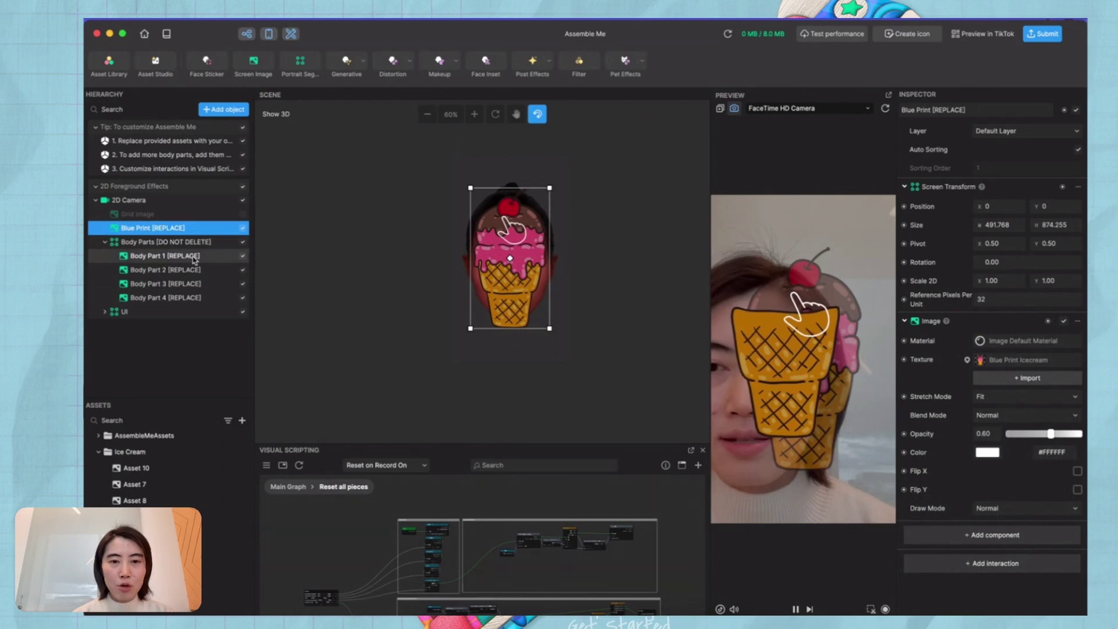
{"action": "left_click", "coordinate": [195, 257]}
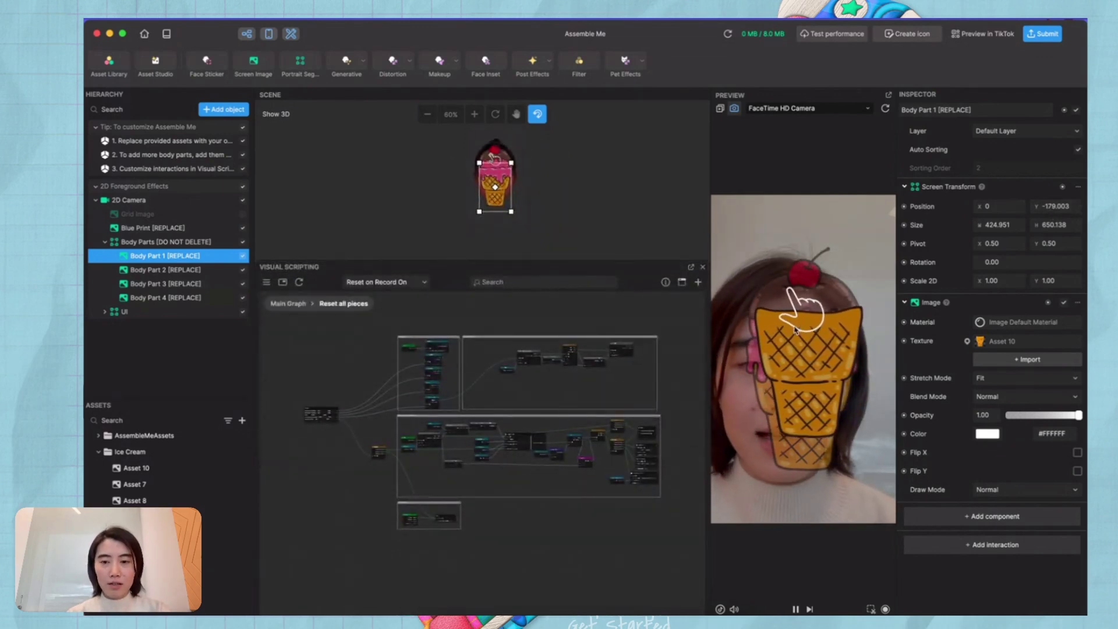
Open the Animate Objects subgraph inside the Reset all pieces node.
{"action": "double_click", "coordinate": [495, 463]}
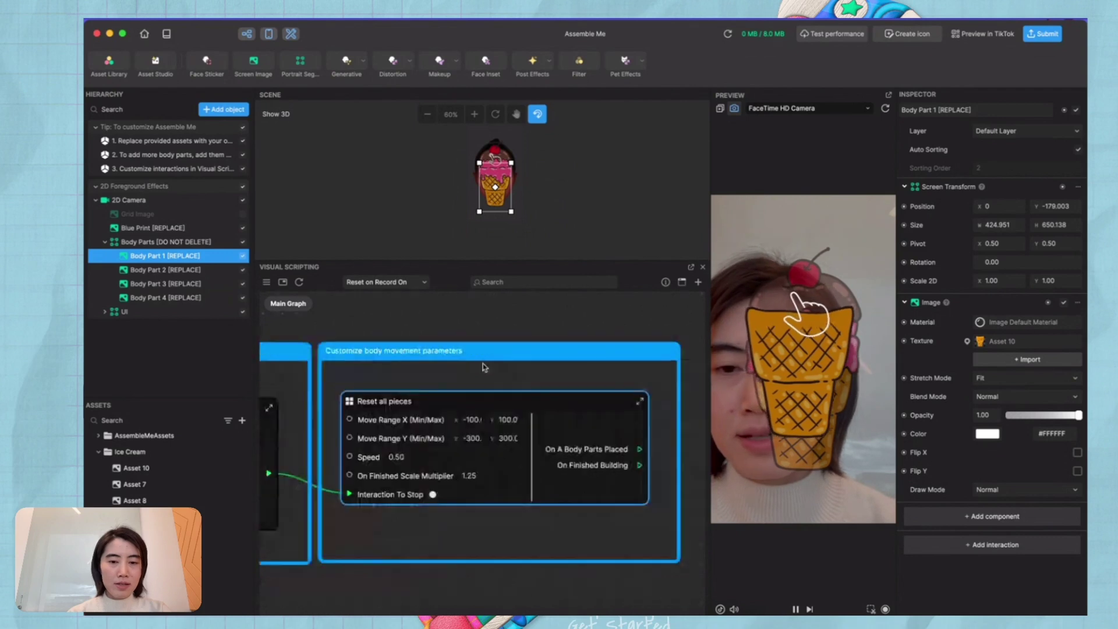
{"action": "left_click", "coordinate": [619, 394]}
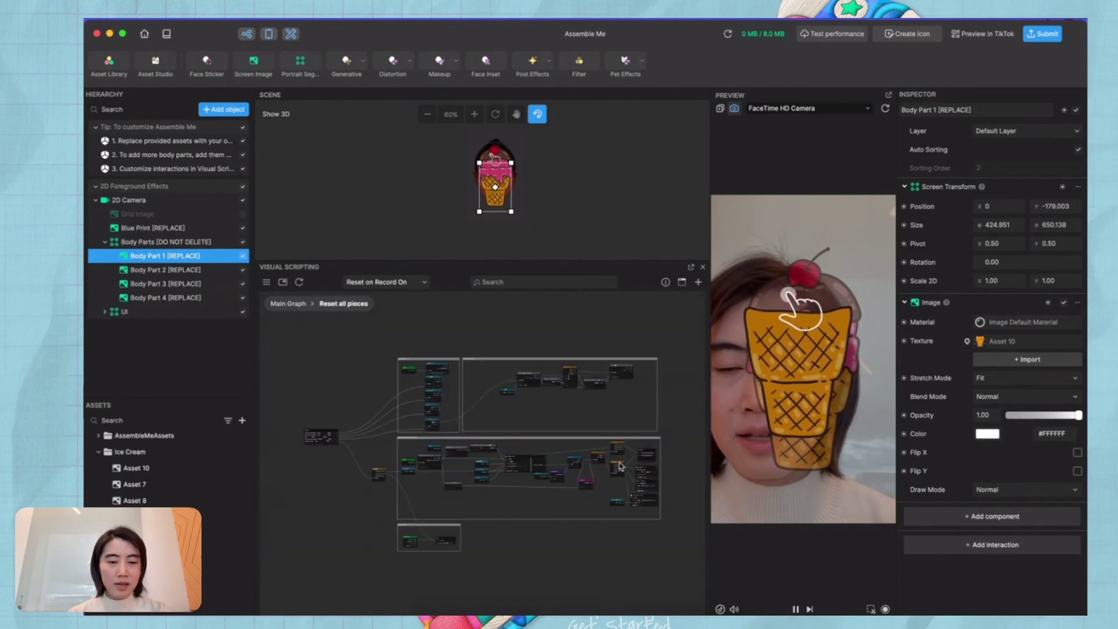
{"action": "scroll", "coordinate": [504, 489], "scroll_direction": "up", "scroll_amount": 5}
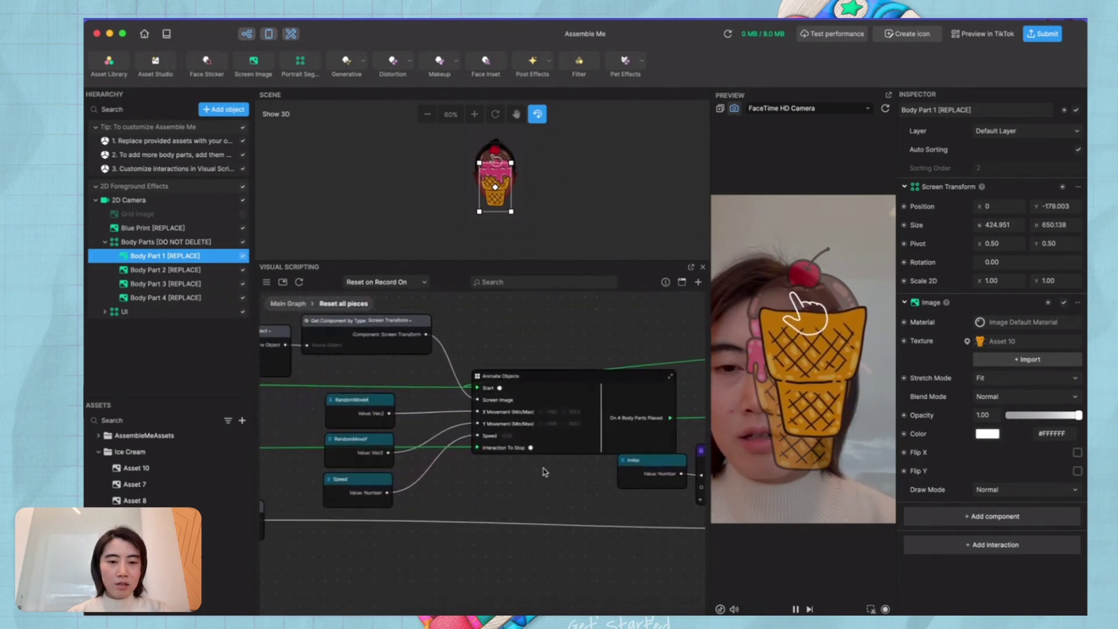
{"action": "scroll", "coordinate": [537, 489], "scroll_direction": "up", "scroll_amount": 5}
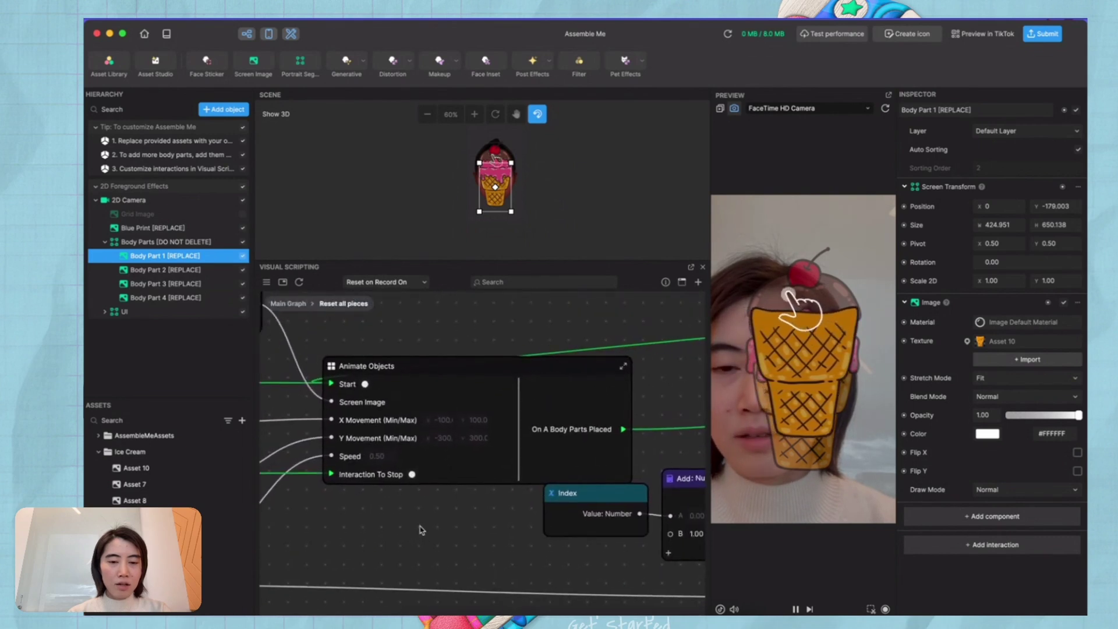
{"action": "left_click_drag", "start_coordinate": [441, 390], "coordinate": [428, 390]}
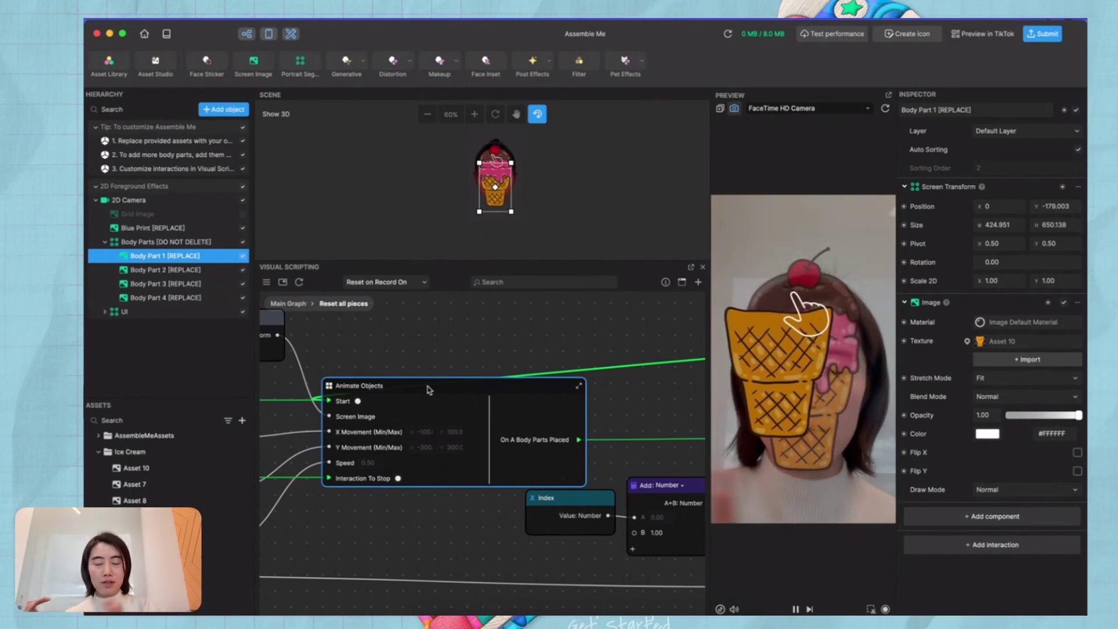
{"action": "left_click", "coordinate": [578, 387]}
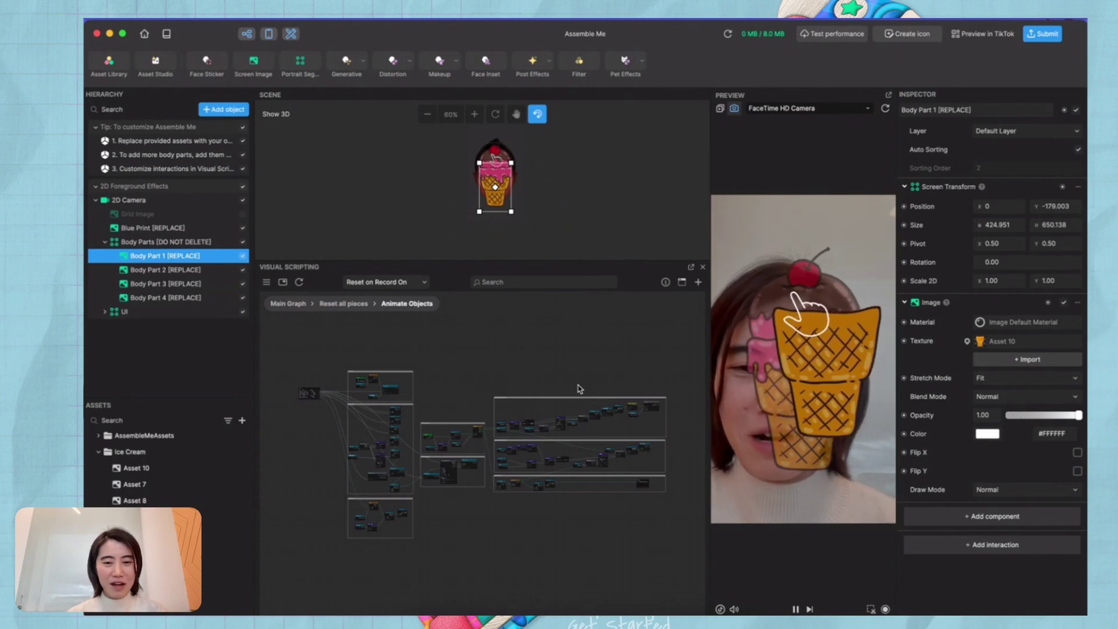
Add a new output for the FinalDestination value to the Output node of Animate Objects.
{"action": "scroll", "coordinate": [625, 515], "scroll_direction": "up", "scroll_amount": 5}
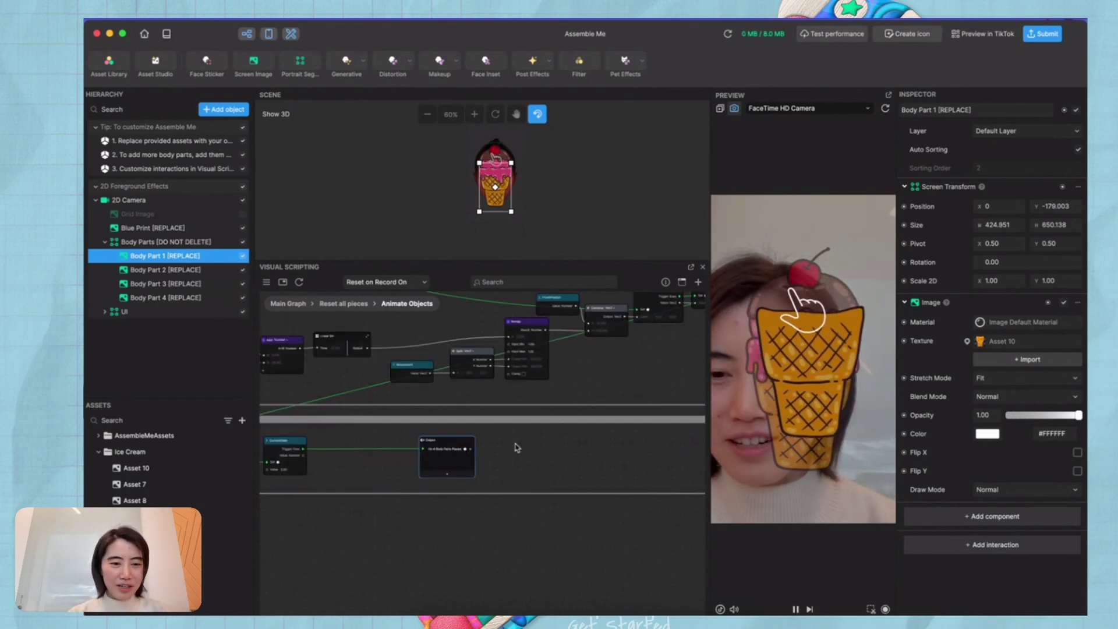
{"action": "scroll", "coordinate": [515, 447], "scroll_direction": "up", "scroll_amount": 5}
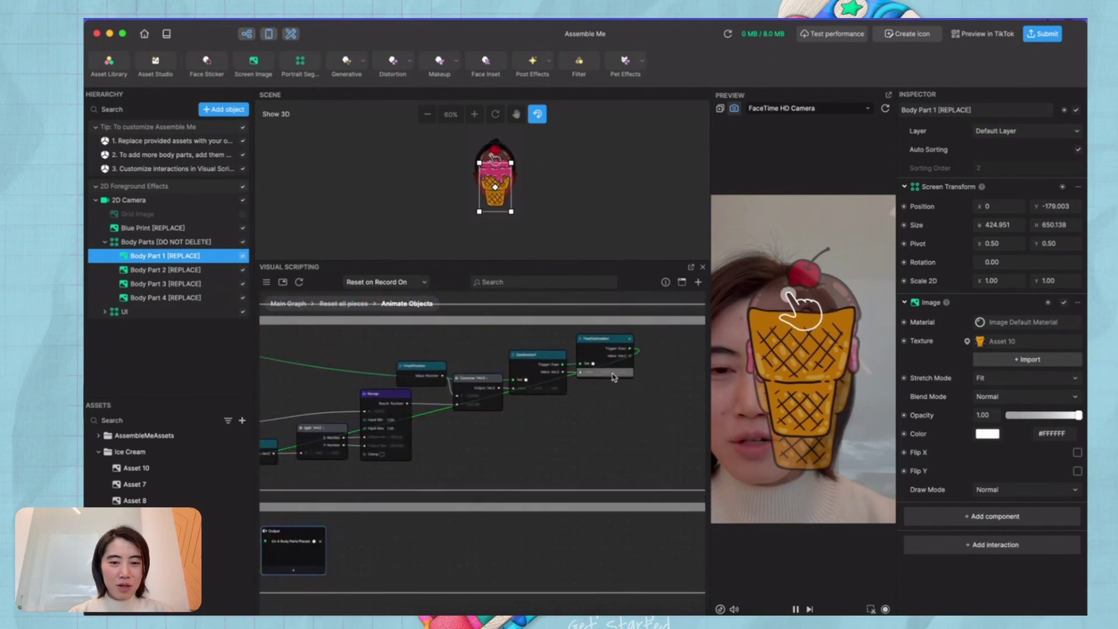
{"action": "scroll", "coordinate": [612, 377], "scroll_direction": "up", "scroll_amount": 5}
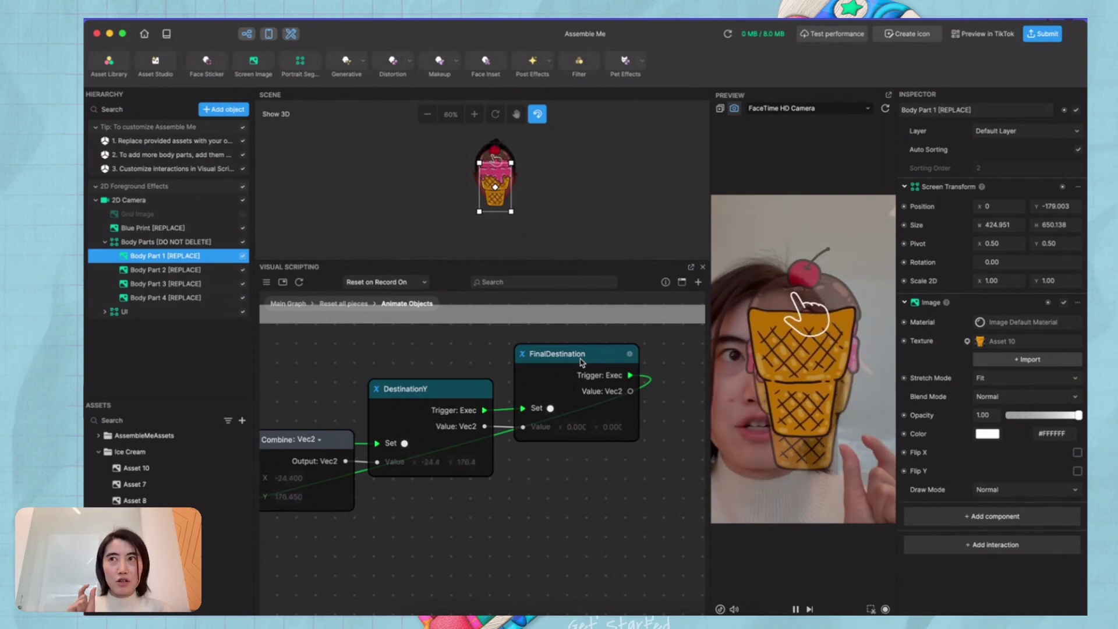
{"action": "scroll", "coordinate": [308, 607], "scroll_direction": "down", "scroll_amount": 5}
{"action": "left_click_drag", "start_coordinate": [309, 607], "coordinate": [472, 597]}
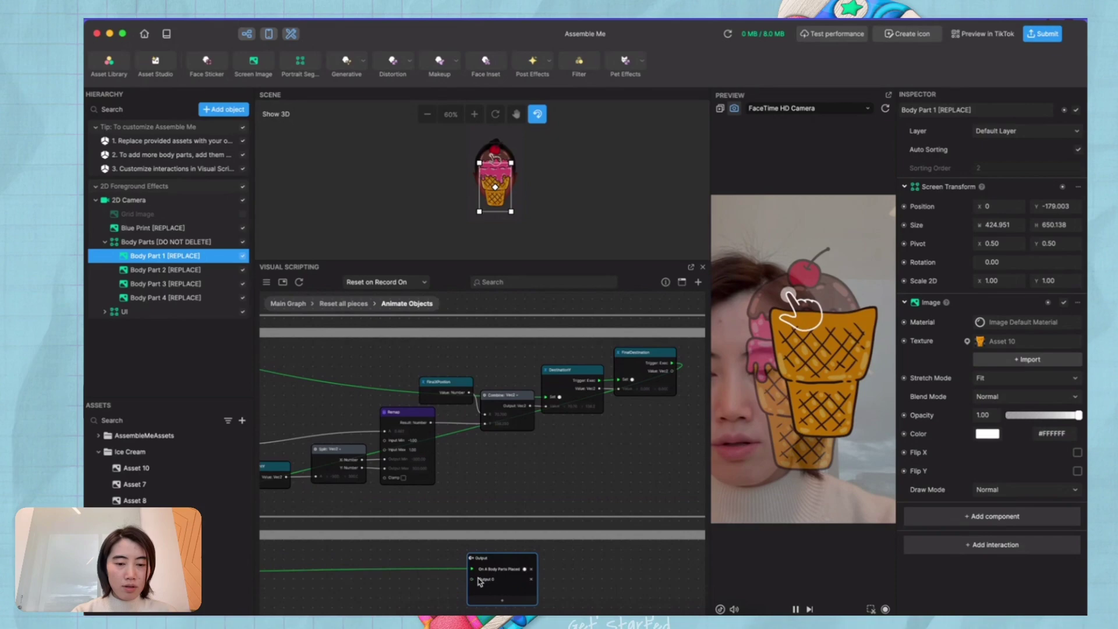
{"action": "scroll", "coordinate": [510, 425], "scroll_direction": "up", "scroll_amount": 3}
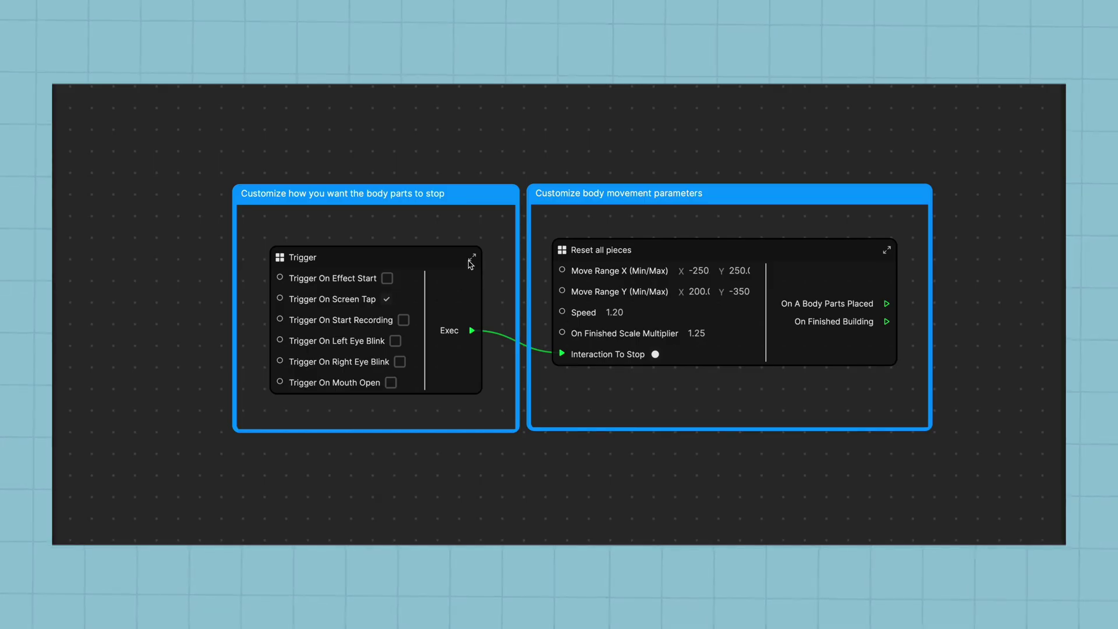
Open the Trigger subgraph and add an input named New Input to its Input node.
{"action": "left_click", "coordinate": [472, 258]}
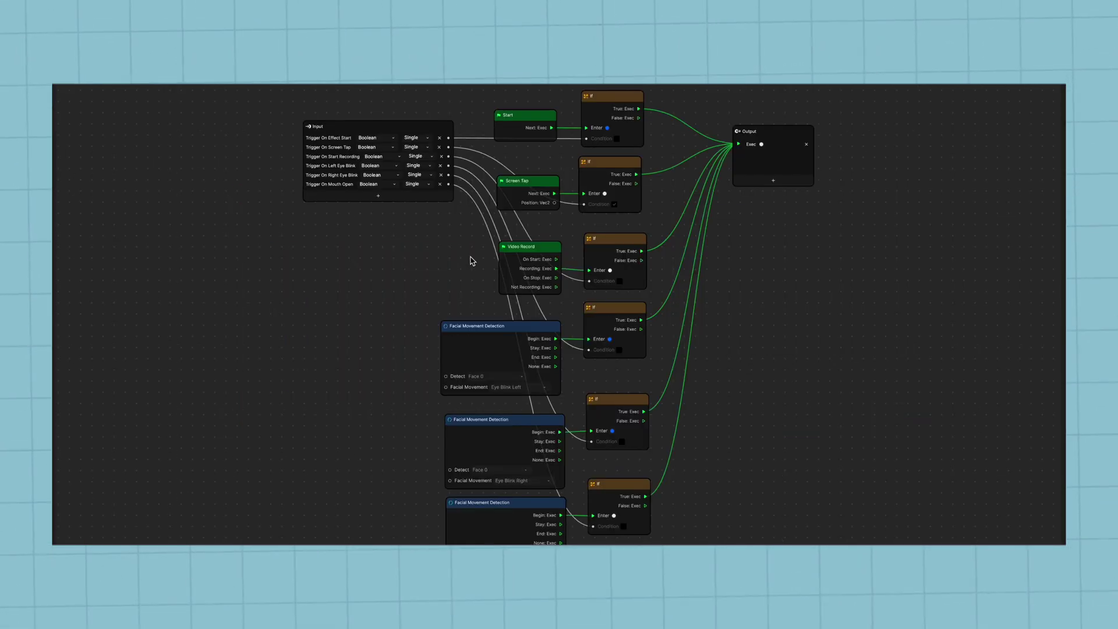
{"action": "left_click", "coordinate": [450, 408]}
{"action": "left_click", "coordinate": [260, 401]}
{"action": "type", "text": "New Input"}
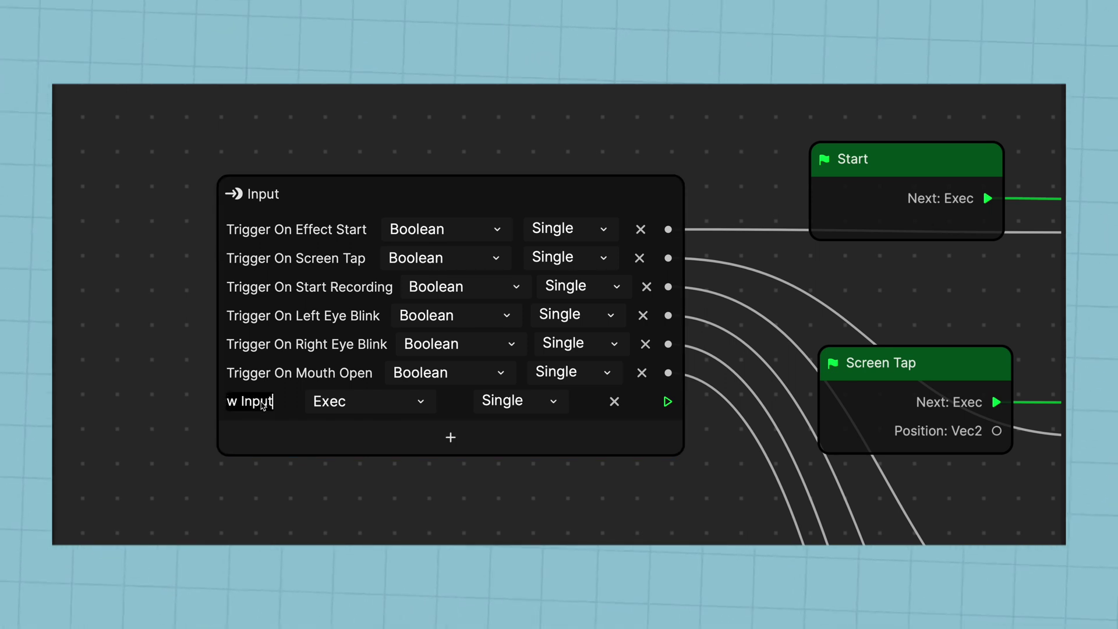
{"action": "left_click", "coordinate": [373, 405]}
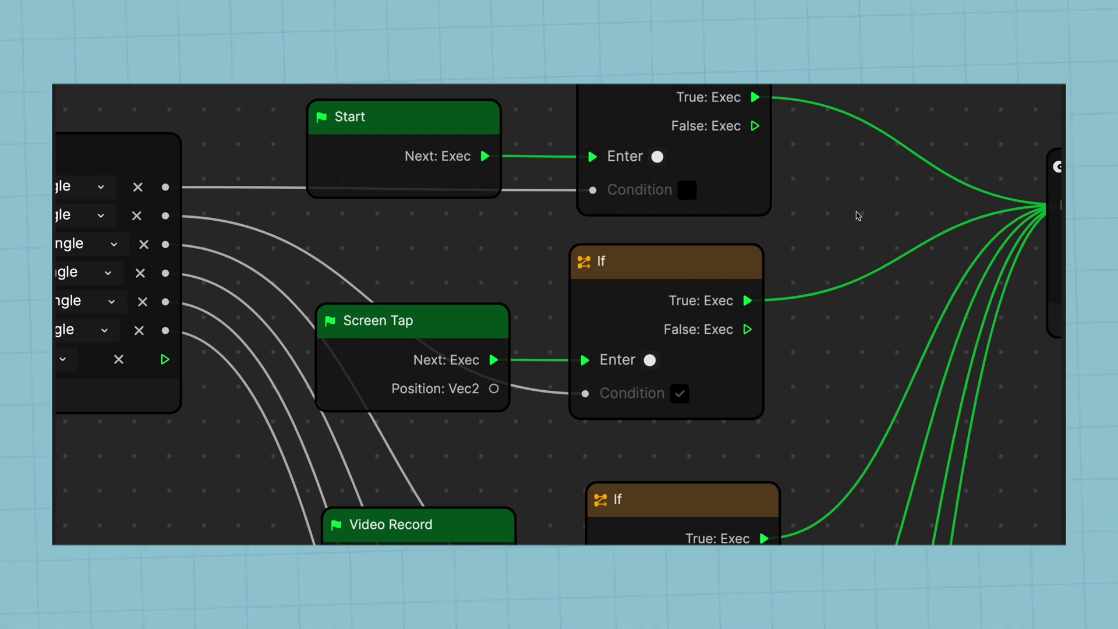
Add an output named New Output to the Trigger subgraph's Output node.
{"action": "left_click_drag", "start_coordinate": [862, 214], "coordinate": [364, 268]}
{"action": "left_click", "coordinate": [679, 372]}
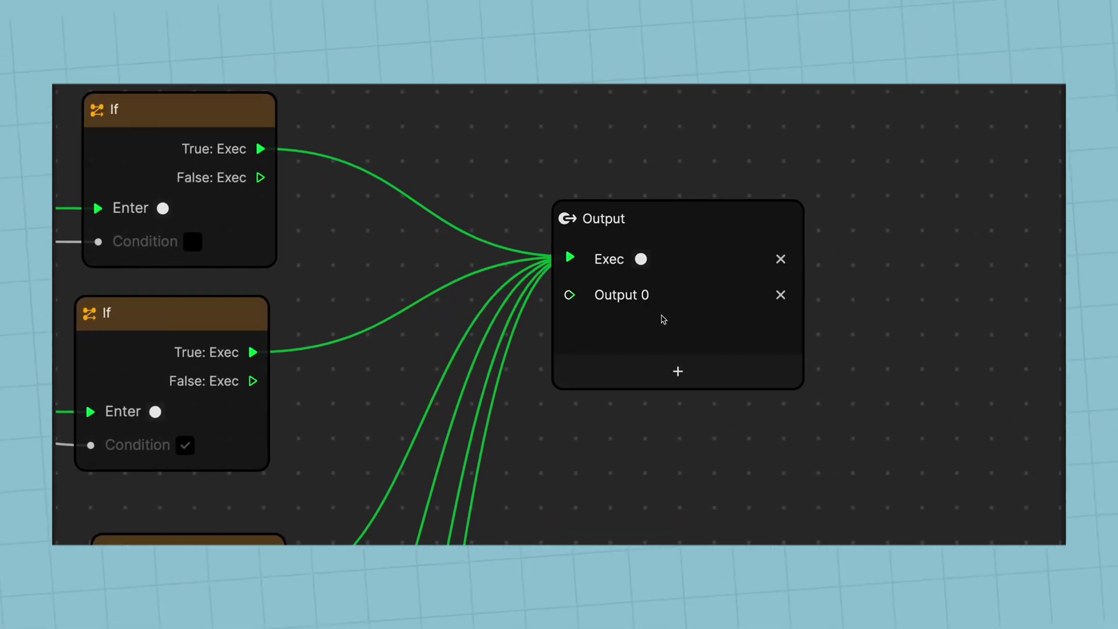
{"action": "type", "text": "New Outp"}
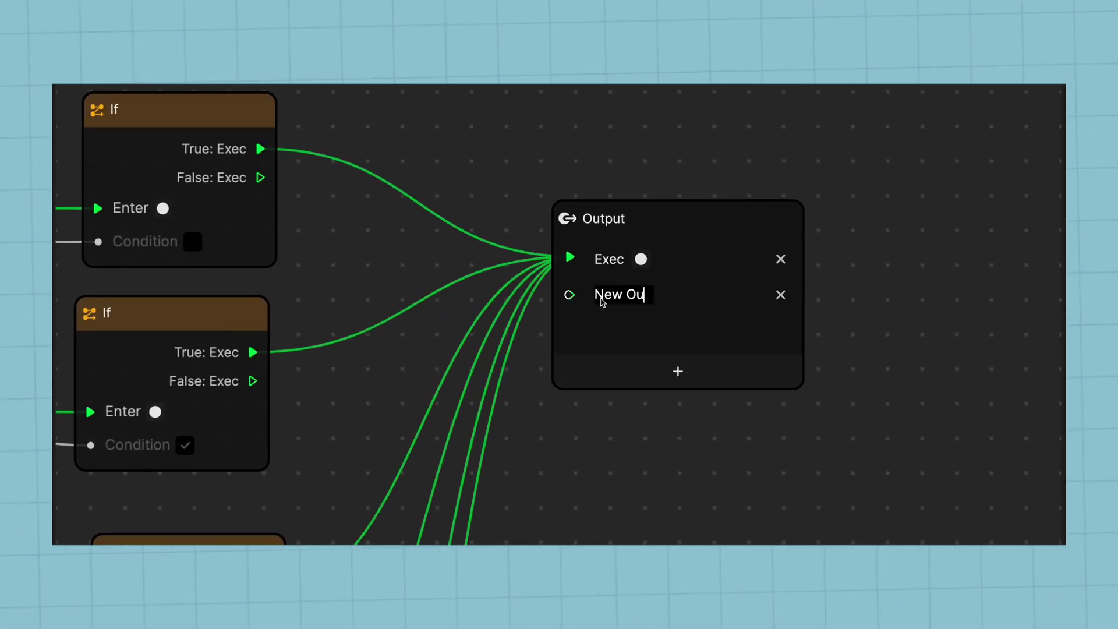
{"action": "type", "text": "ut"}
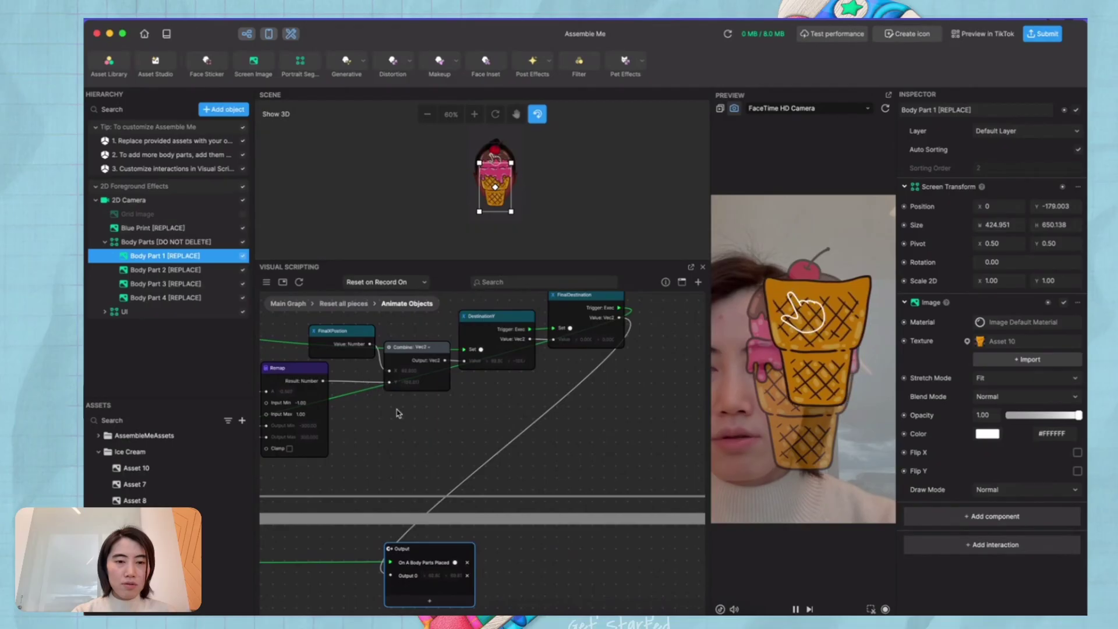
Return to the Reset all pieces graph and rename the Animate Objects node's Output 0 to Final Pos.
{"action": "scroll", "coordinate": [396, 413], "scroll_direction": "down", "scroll_amount": 10}
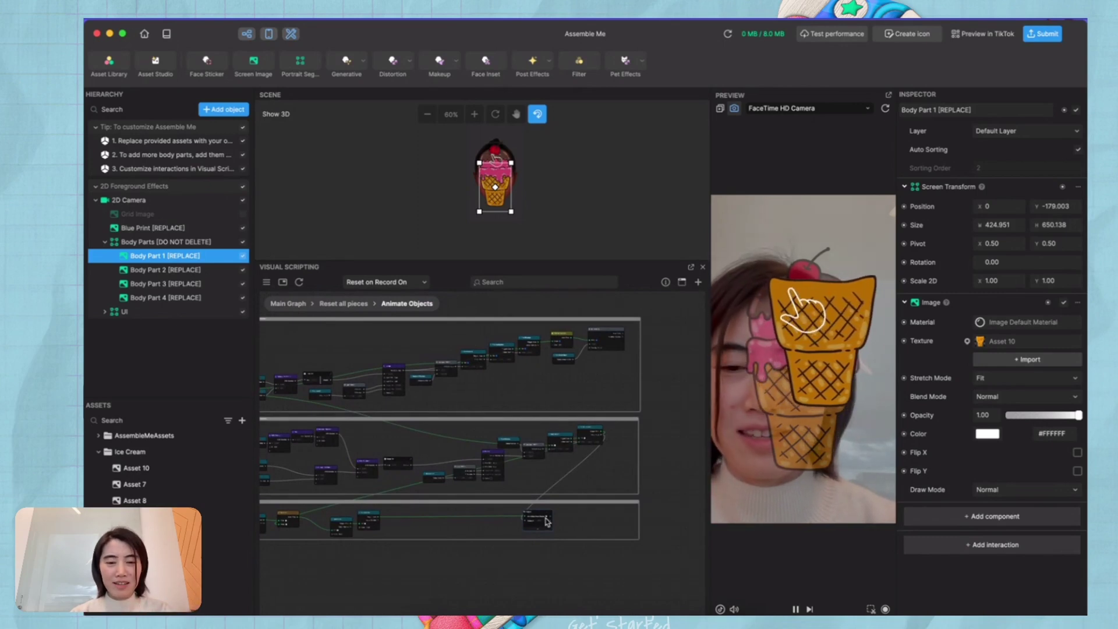
{"action": "left_click", "coordinate": [356, 304]}
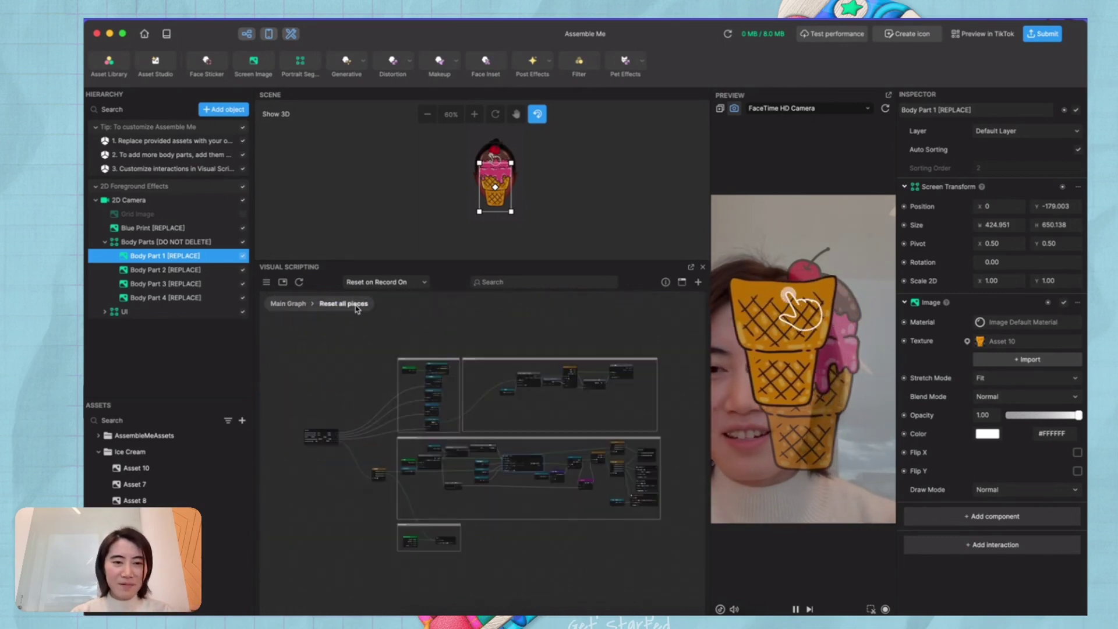
{"action": "scroll", "coordinate": [553, 460], "scroll_direction": "up", "scroll_amount": 10}
{"action": "left_click_drag", "start_coordinate": [388, 420], "coordinate": [372, 411]}
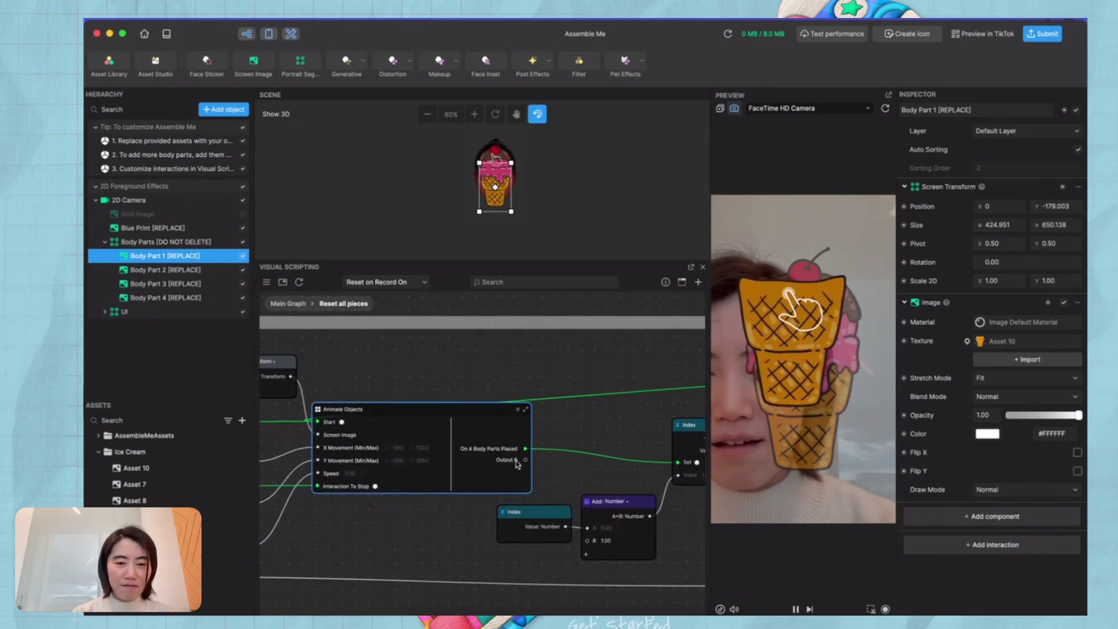
{"action": "scroll", "coordinate": [516, 463], "scroll_direction": "up", "scroll_amount": 5}
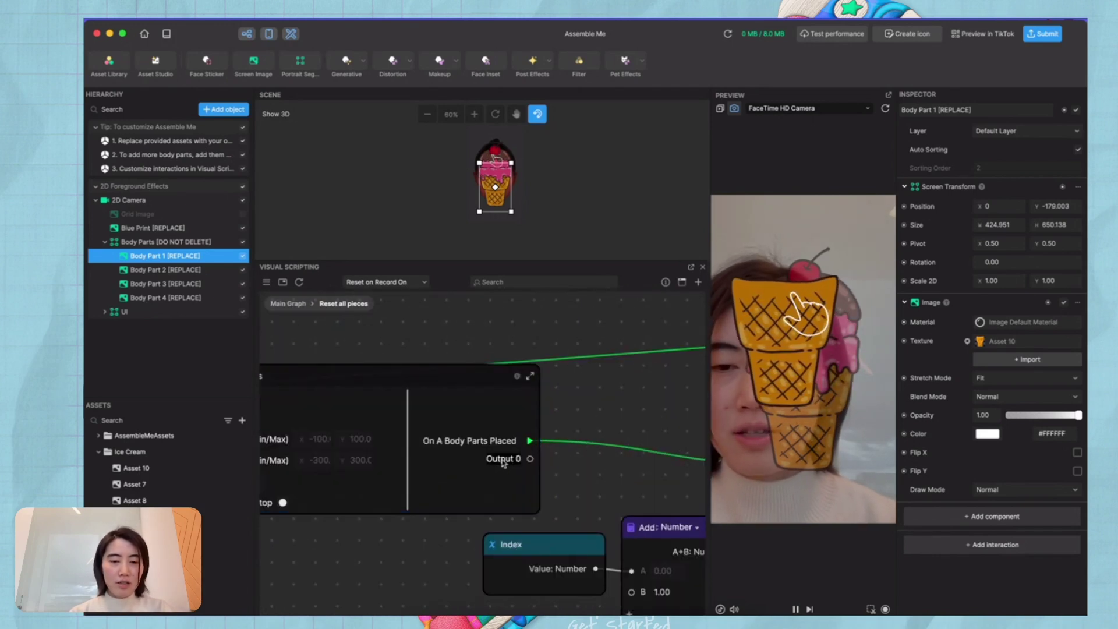
{"action": "double_click", "coordinate": [503, 460]}
{"action": "key", "text": "BackSpace"}
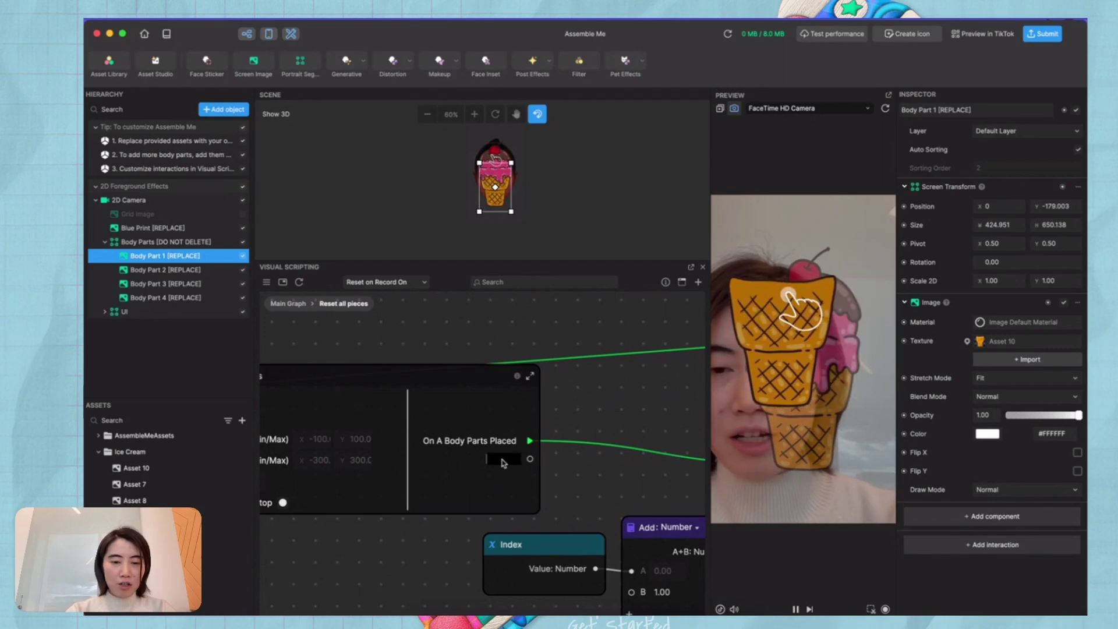
{"action": "type", "text": "Final Pos"}
{"action": "key", "text": "Return"}
Add a Distance node fed by the Final Pos output of Animate Objects.
{"action": "scroll", "coordinate": [513, 443], "scroll_direction": "down", "scroll_amount": 3}
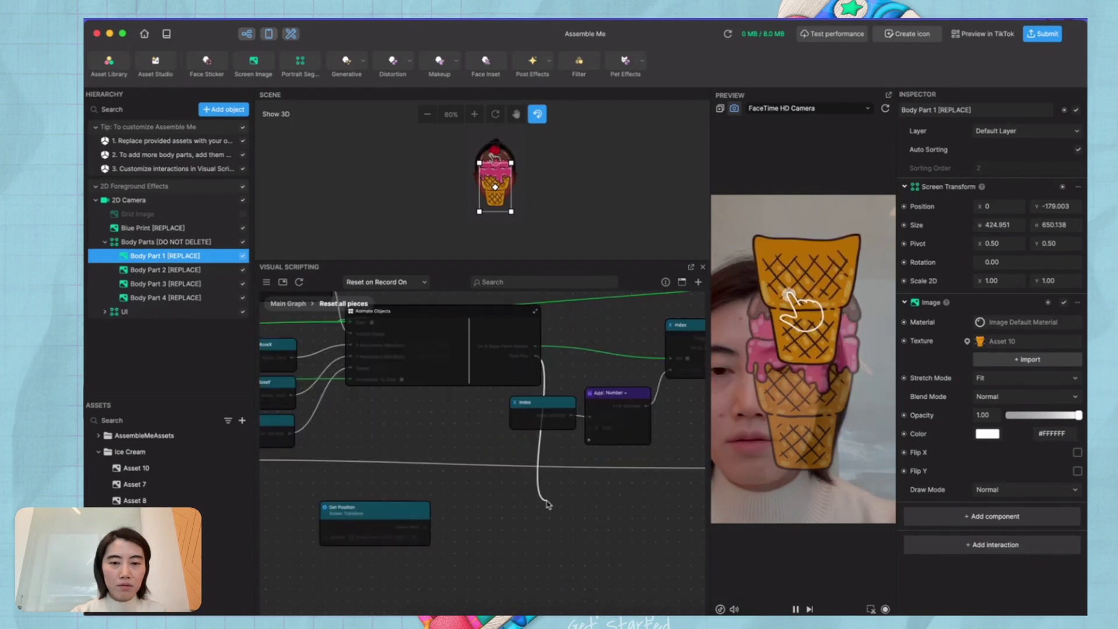
{"action": "type", "text": "dis"}
{"action": "left_click", "coordinate": [591, 477]}
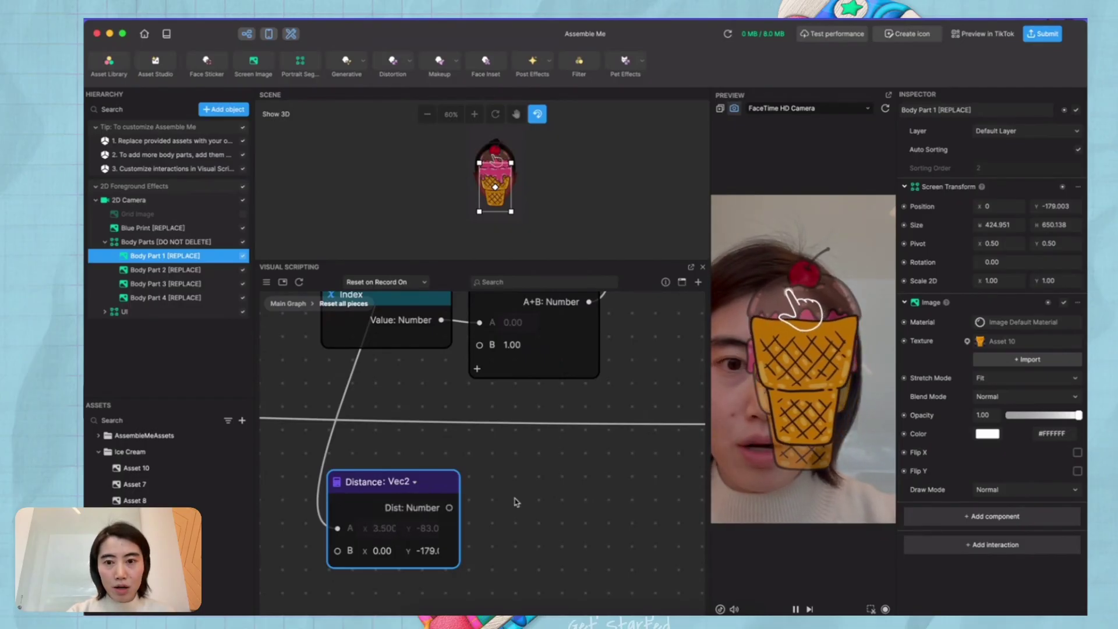
Add a Screen Image object under the 2D Camera and rename it Score Text.
{"action": "left_click", "coordinate": [105, 312]}
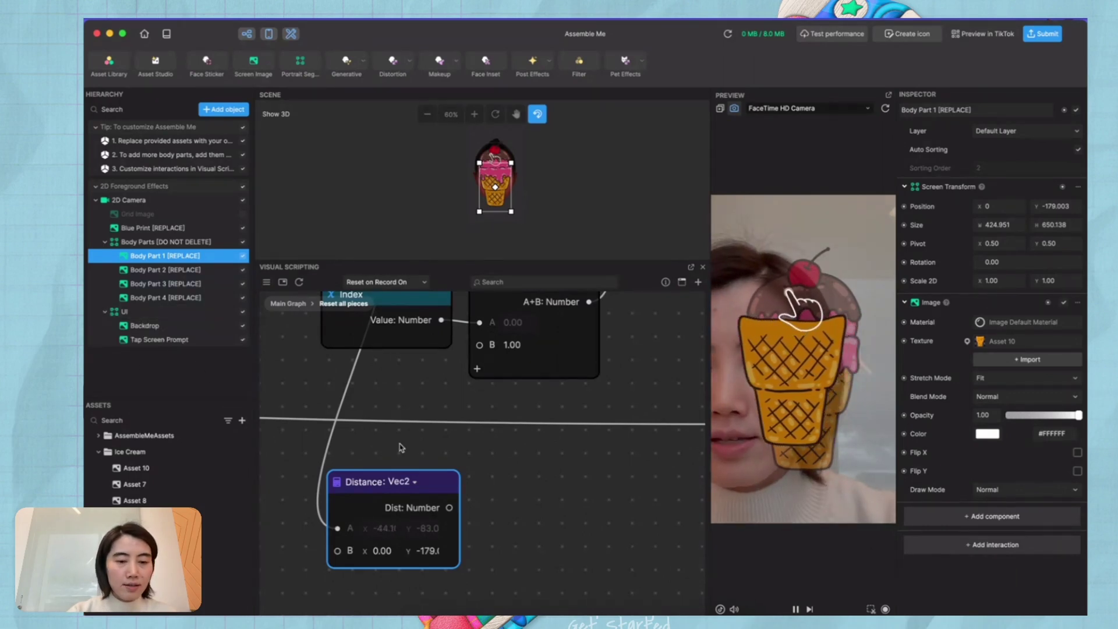
{"action": "left_click", "coordinate": [223, 108]}
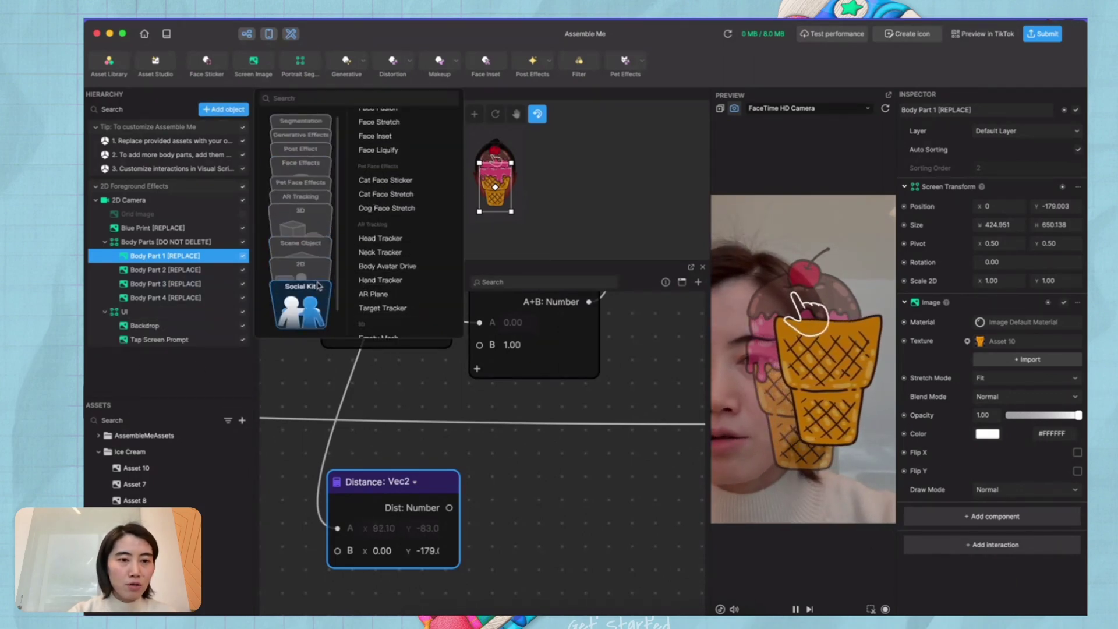
{"action": "left_click", "coordinate": [378, 221]}
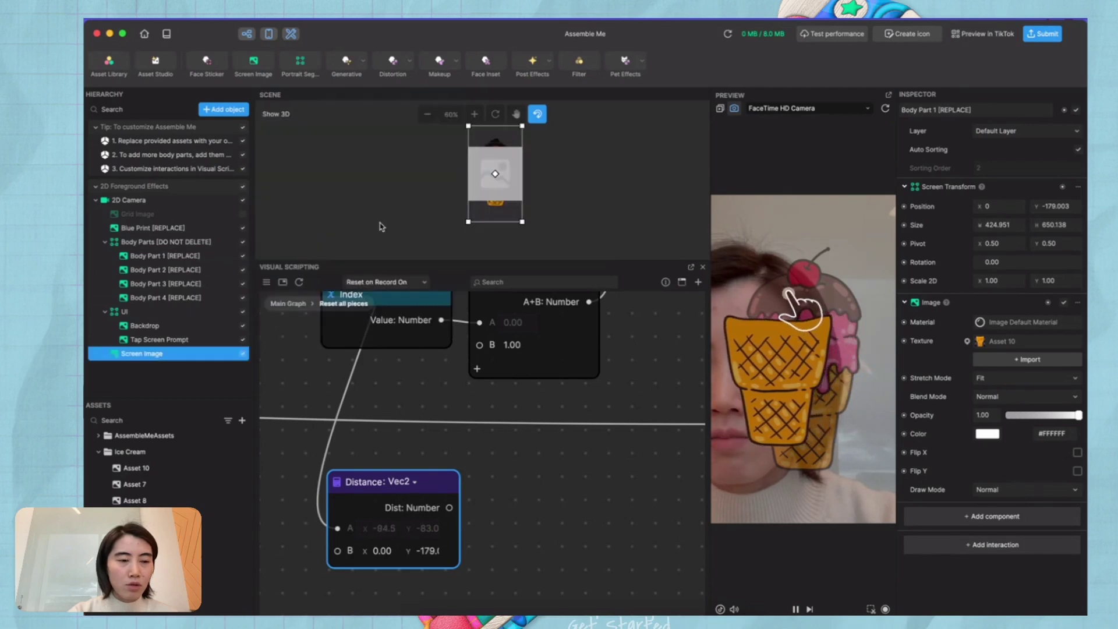
{"action": "double_click", "coordinate": [165, 355]}
{"action": "type", "text": "Score Text"}
{"action": "key", "text": "Return"}
Replace the Image component of Score Text with a 2D Text component.
{"action": "left_click", "coordinate": [1077, 321]}
{"action": "left_click", "coordinate": [1002, 428]}
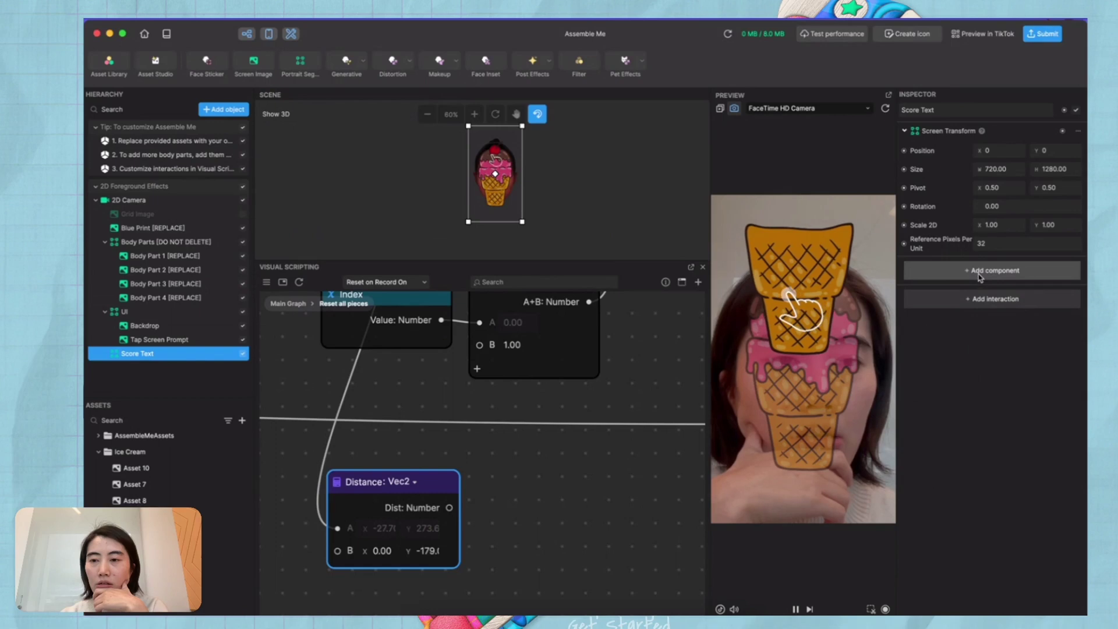
{"action": "left_click", "coordinate": [994, 270]}
{"action": "mouse_move", "coordinate": [891, 118]}
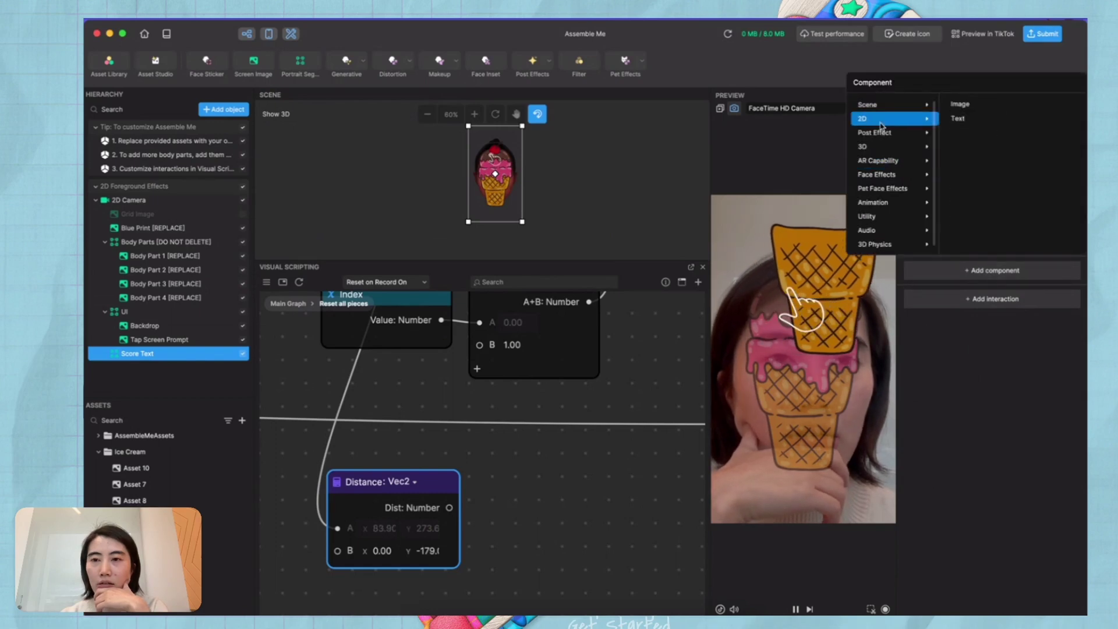
{"action": "left_click", "coordinate": [962, 119]}
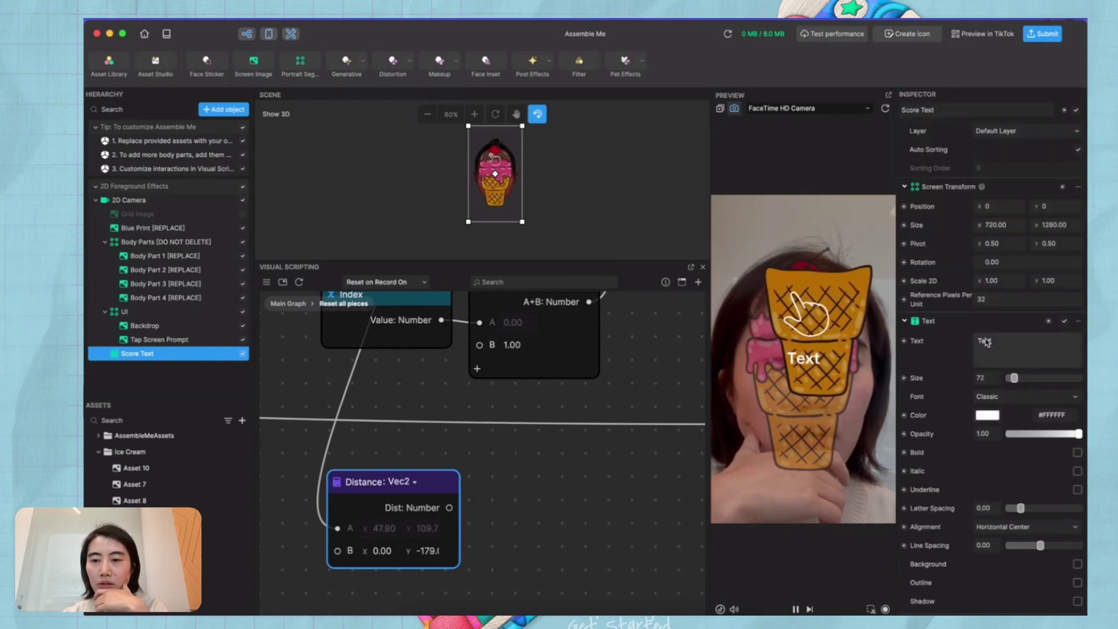
Set the Score Text content to "Score" and its Y position to 450.
{"action": "double_click", "coordinate": [984, 341]}
{"action": "type", "text": "Score"}
{"action": "left_click", "coordinate": [1038, 207]}
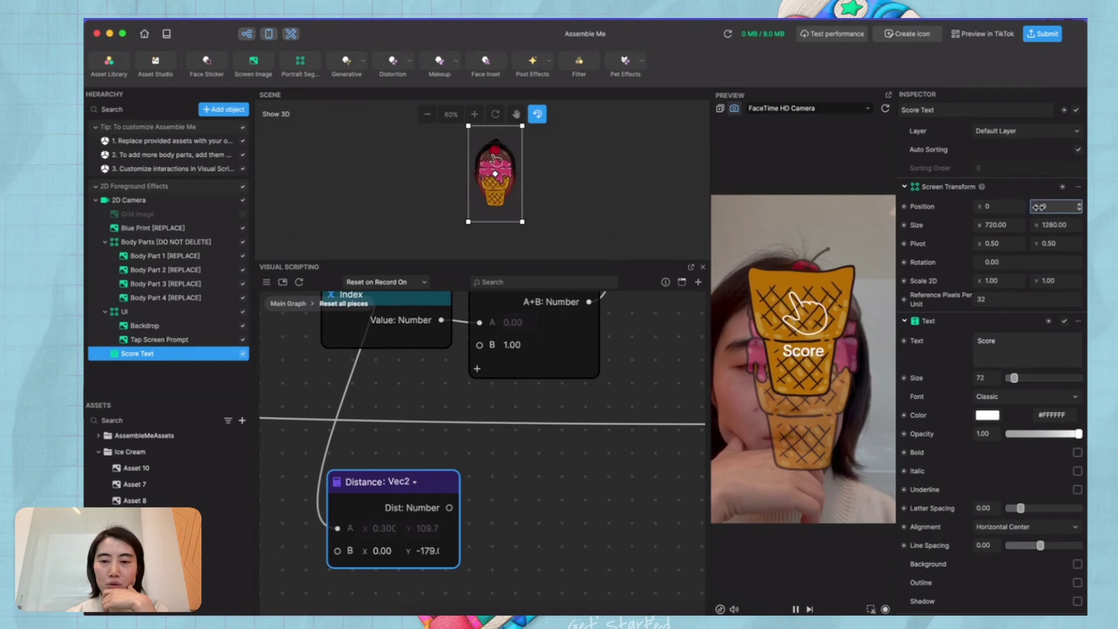
{"action": "type", "text": "300"}
{"action": "key", "text": "Return"}
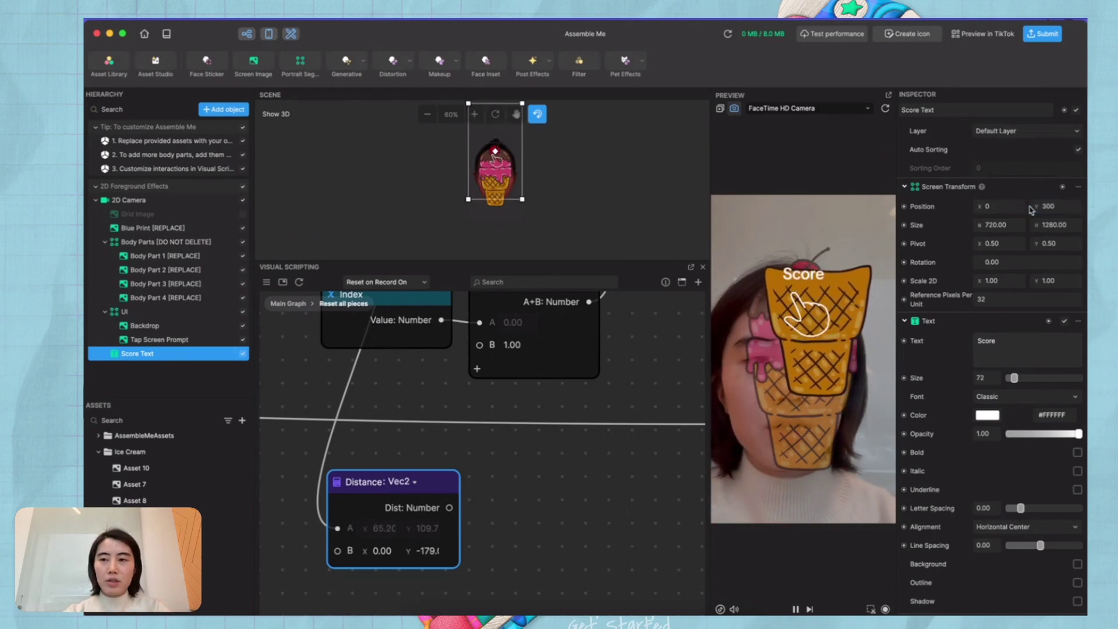
{"action": "left_click", "coordinate": [1031, 208]}
{"action": "type", "text": "400"}
{"action": "key", "text": "Return"}
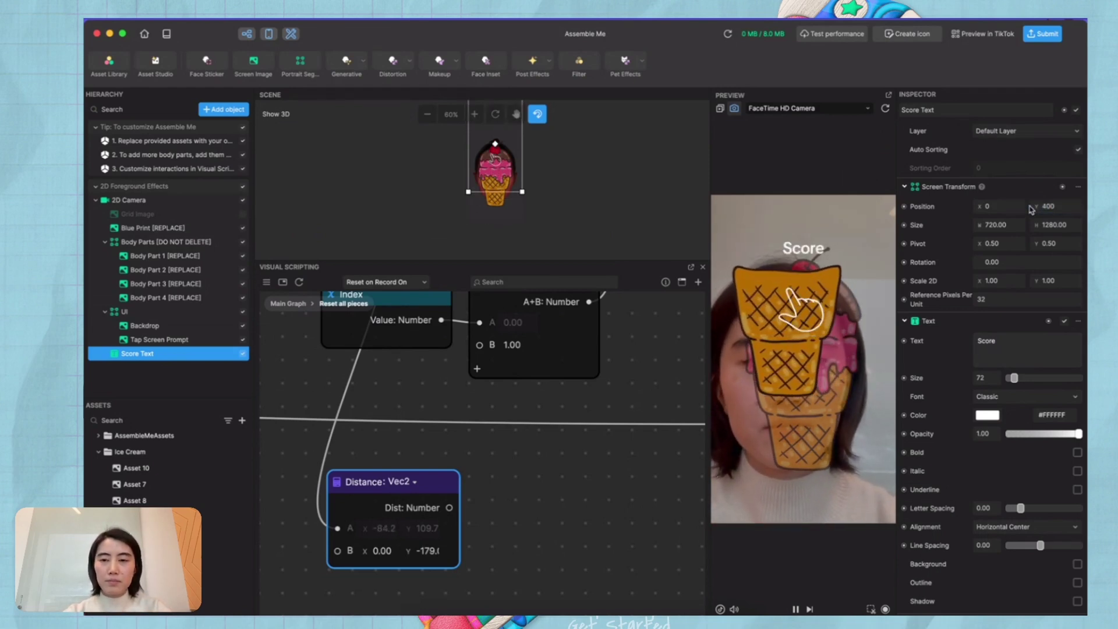
{"action": "left_click_drag", "start_coordinate": [1031, 209], "coordinate": [1042, 209]}
Add a Greater or Equal node that compares the Distance output with a B value of 200.
{"action": "scroll", "coordinate": [478, 482], "scroll_direction": "down", "scroll_amount": 3}
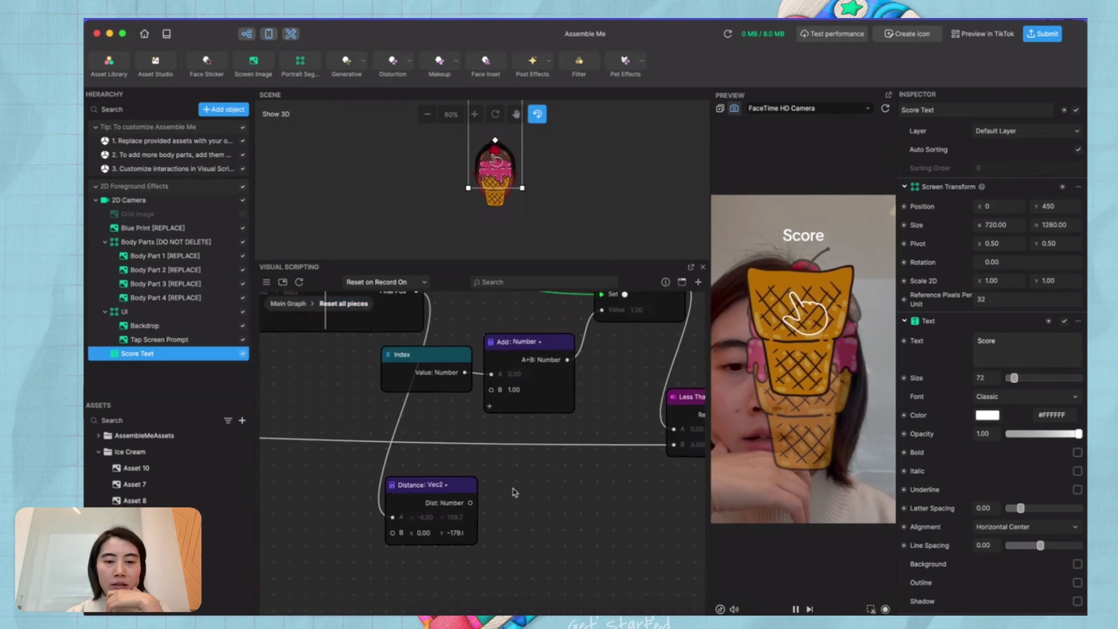
{"action": "left_click_drag", "start_coordinate": [419, 489], "coordinate": [479, 434]}
{"action": "left_click", "coordinate": [478, 481]}
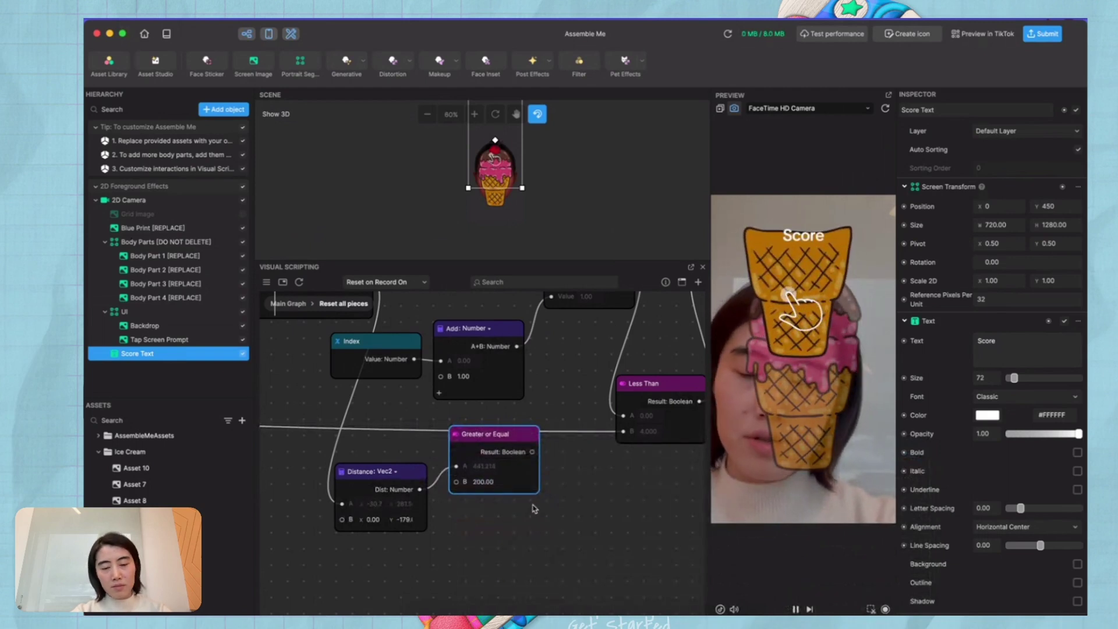
{"action": "left_click", "coordinate": [536, 523]}
Add a Logic Select node and feed its Condition from the Greater or Equal result.
{"action": "scroll", "coordinate": [524, 519], "scroll_direction": "down", "scroll_amount": 2}
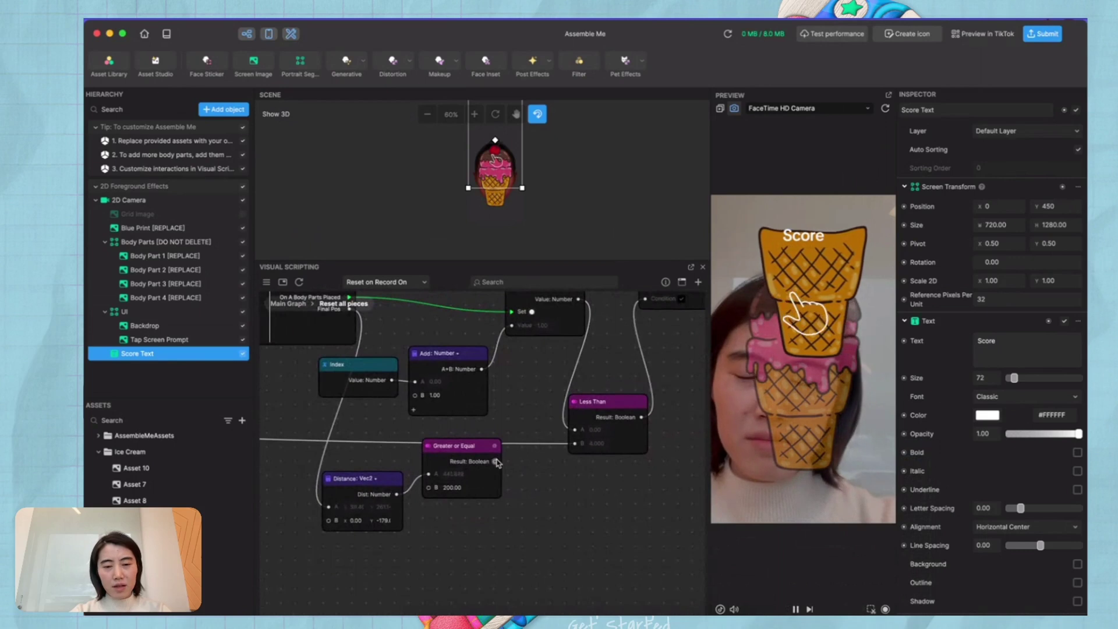
{"action": "left_click_drag", "start_coordinate": [496, 461], "coordinate": [537, 449]}
{"action": "key", "text": "Escape"}
{"action": "right_click", "coordinate": [543, 482]}
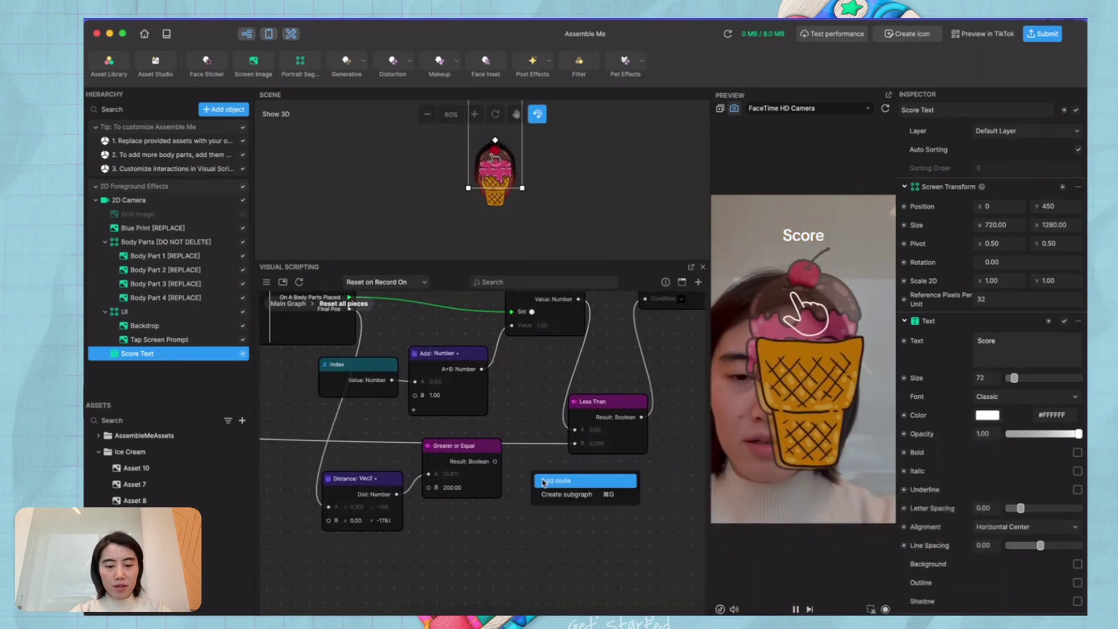
{"action": "left_click", "coordinate": [543, 481]}
{"action": "type", "text": "logic"}
{"action": "left_click", "coordinate": [550, 476]}
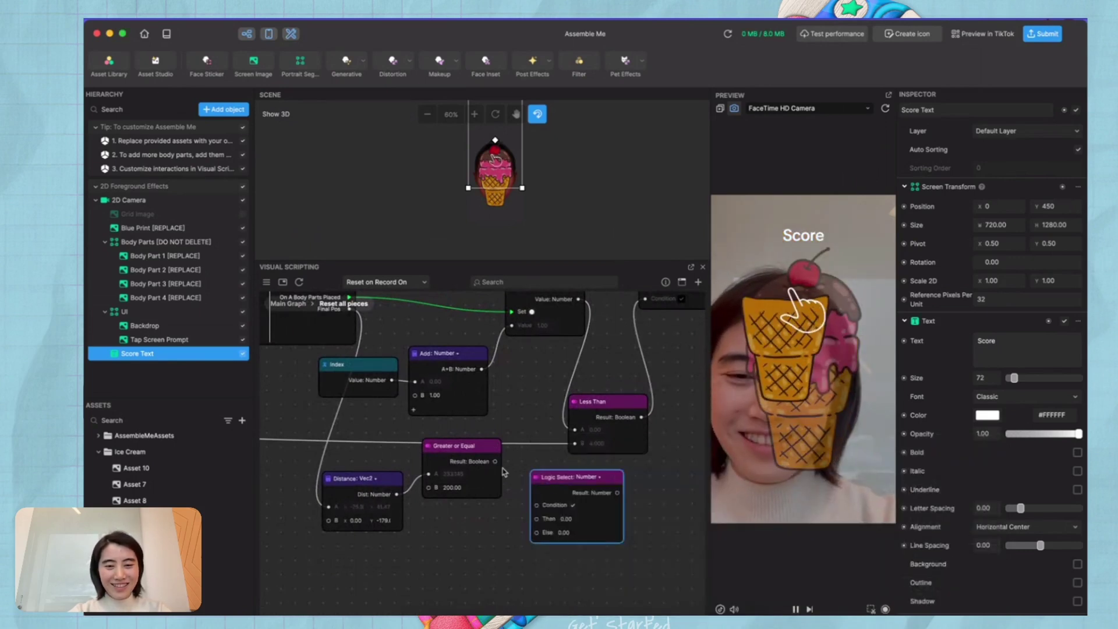
{"action": "left_click_drag", "start_coordinate": [496, 463], "coordinate": [536, 505]}
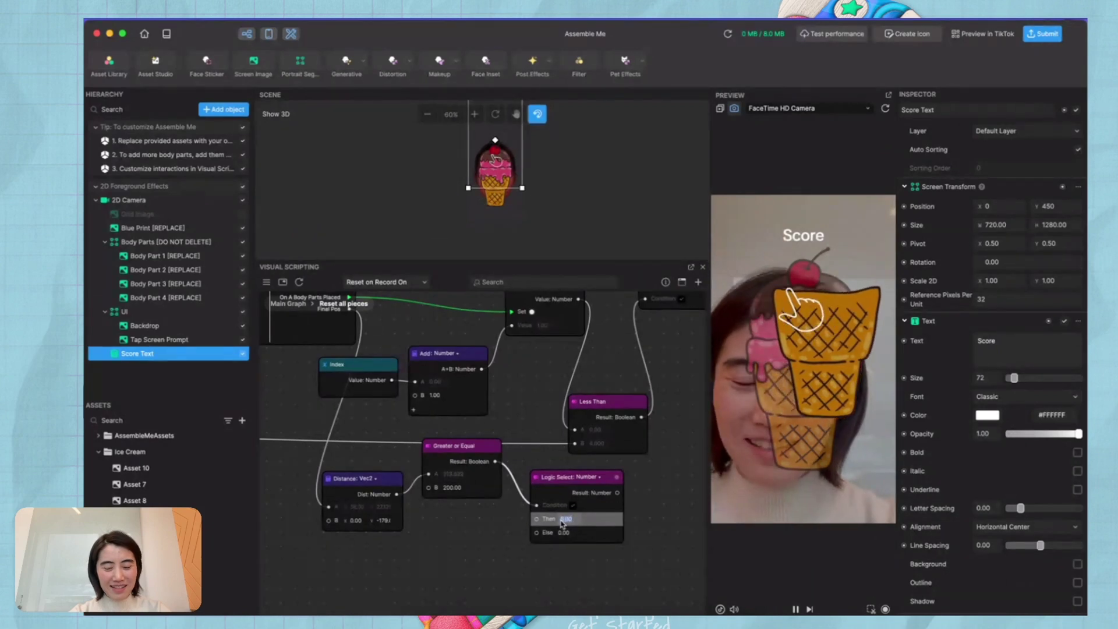
Shift the Distance and Greater or Equal nodes slightly and add a Remap node fed by the Distance output.
{"action": "left_click_drag", "start_coordinate": [366, 481], "coordinate": [354, 481]}
{"action": "left_click_drag", "start_coordinate": [485, 451], "coordinate": [480, 453]}
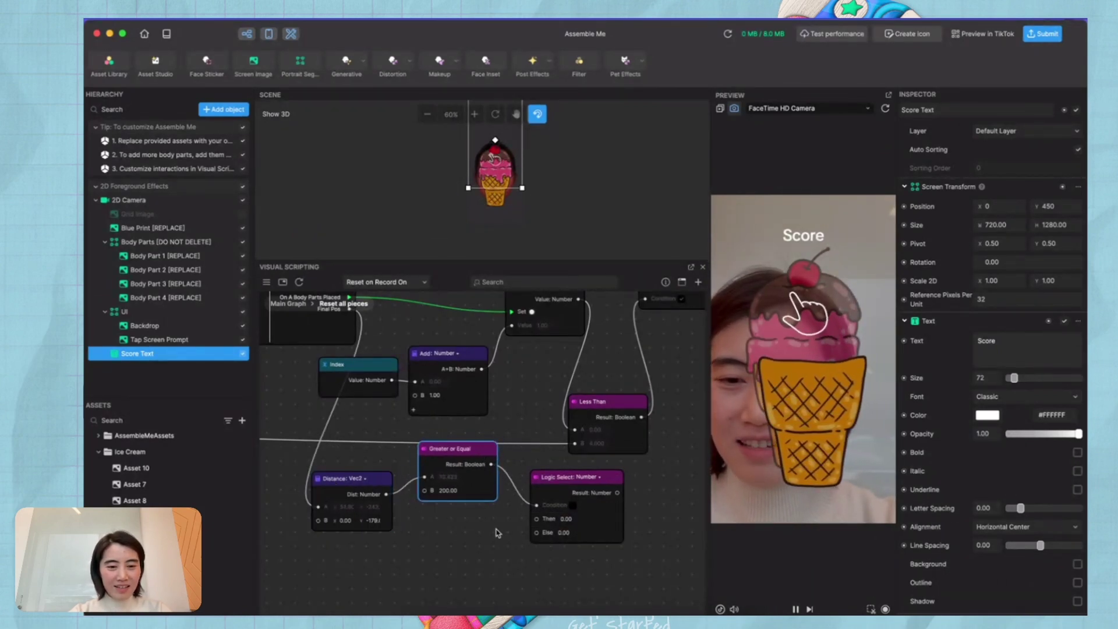
{"action": "left_click_drag", "start_coordinate": [386, 494], "coordinate": [428, 549]}
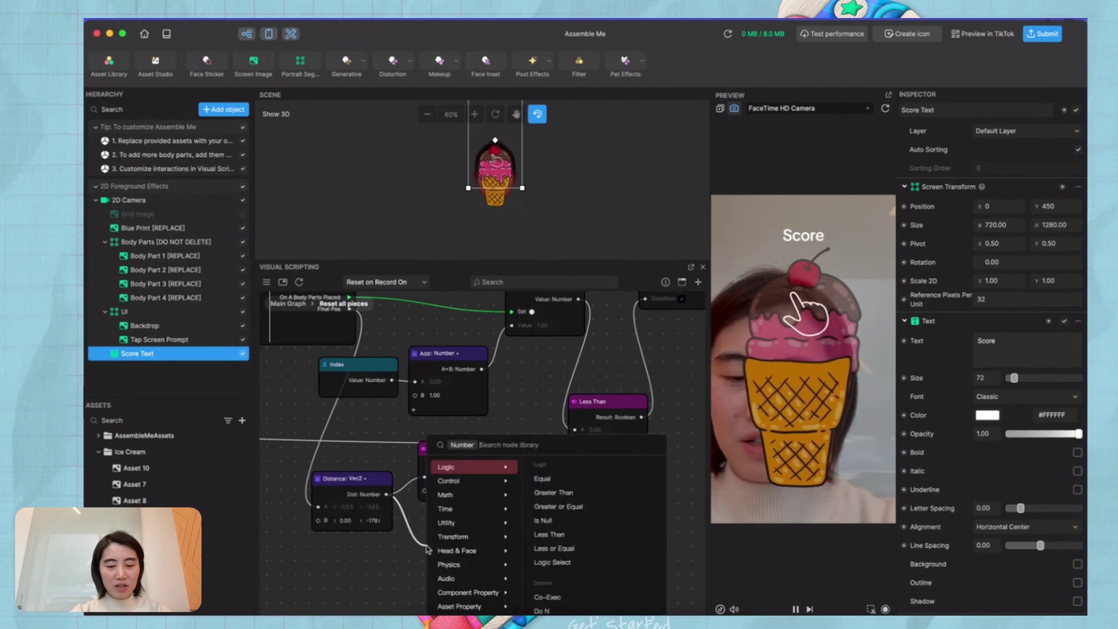
{"action": "type", "text": "remap"}
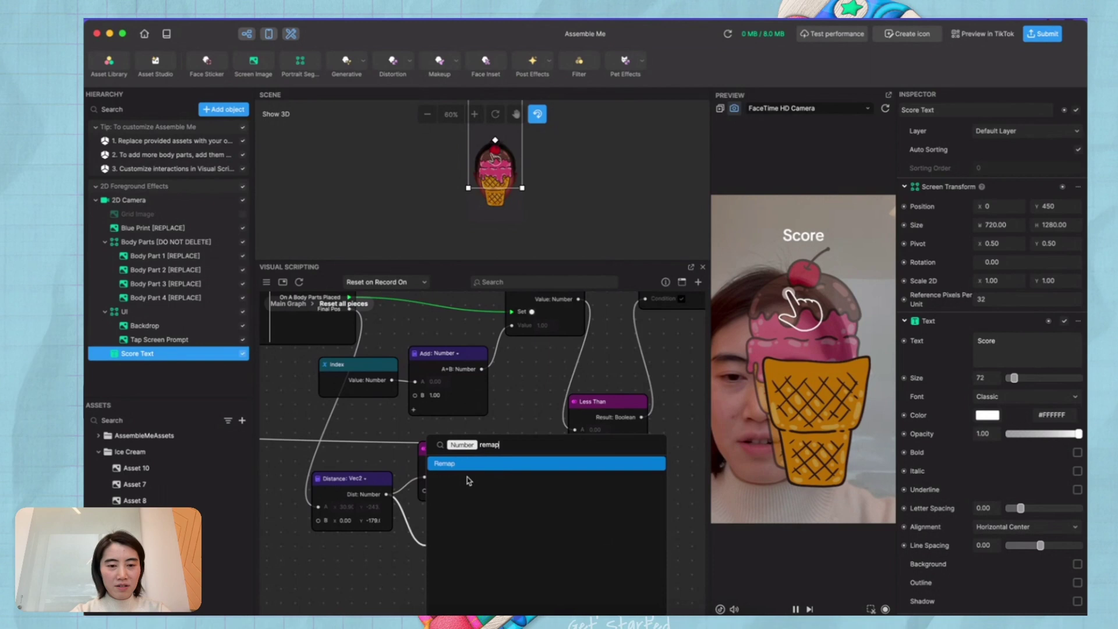
{"action": "key", "text": "Return"}
Set Remap to Input Max 200, Output Min 100, Output Max 0 with Clamp enabled, and connect its result to Logic Select's Else input.
{"action": "left_click", "coordinate": [470, 524]}
{"action": "type", "text": "200"}
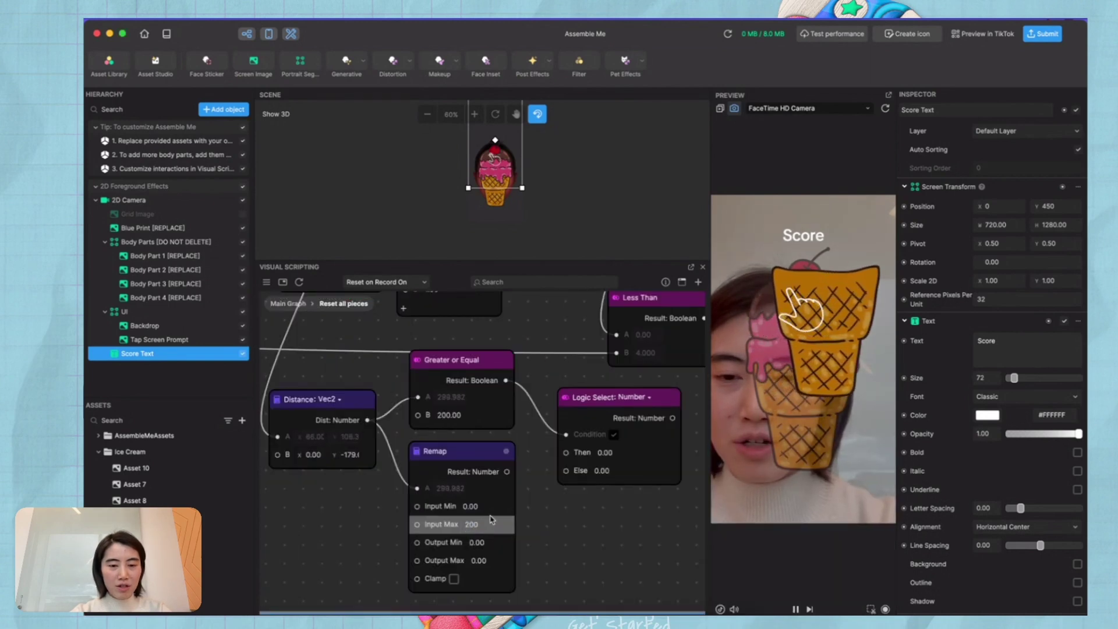
{"action": "left_click", "coordinate": [468, 544]}
{"action": "type", "text": "100"}
{"action": "left_click", "coordinate": [491, 562]}
{"action": "left_click", "coordinate": [454, 579]}
{"action": "left_click_drag", "start_coordinate": [506, 472], "coordinate": [565, 470]}
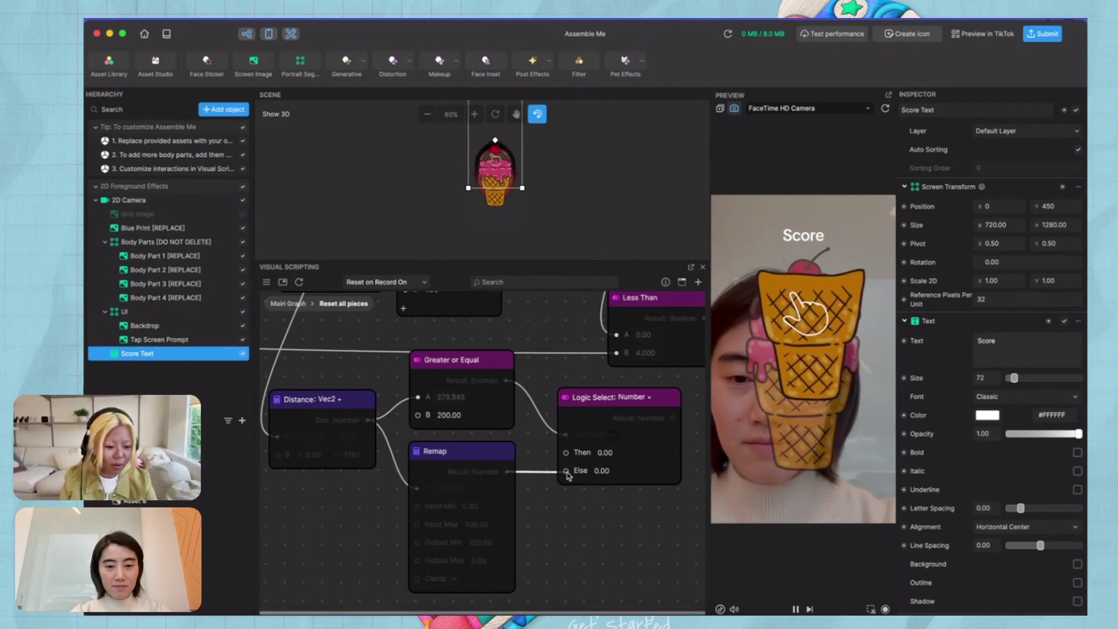
{"action": "left_click", "coordinate": [574, 396]}
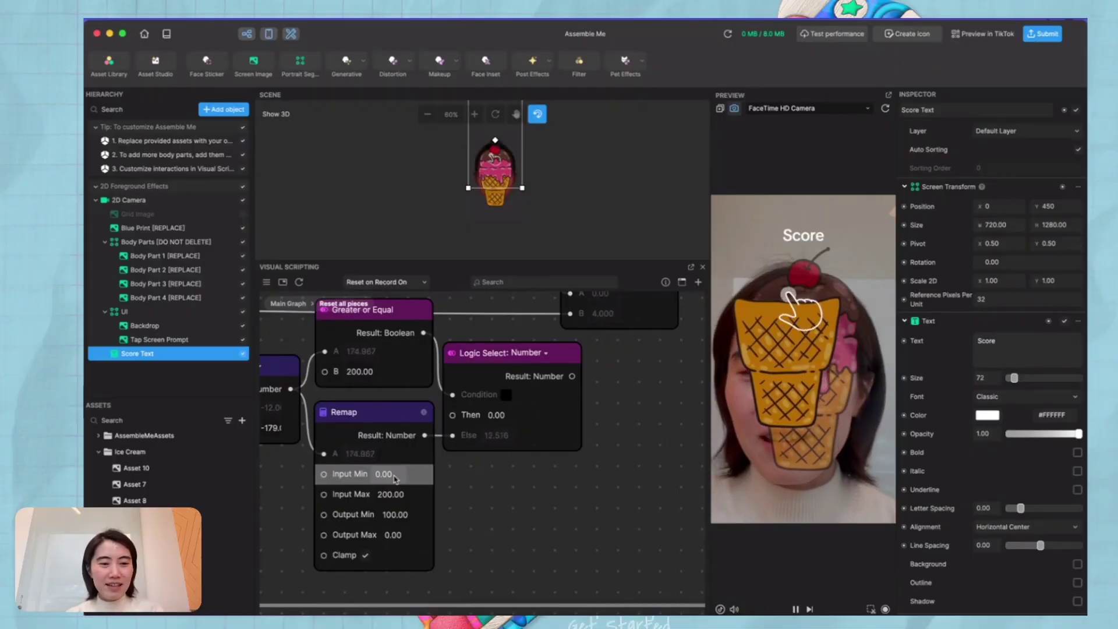
Add a Set Text node for Score Text and feed its Value from the Logic Select result.
{"action": "left_click_drag", "start_coordinate": [481, 478], "coordinate": [600, 479]}
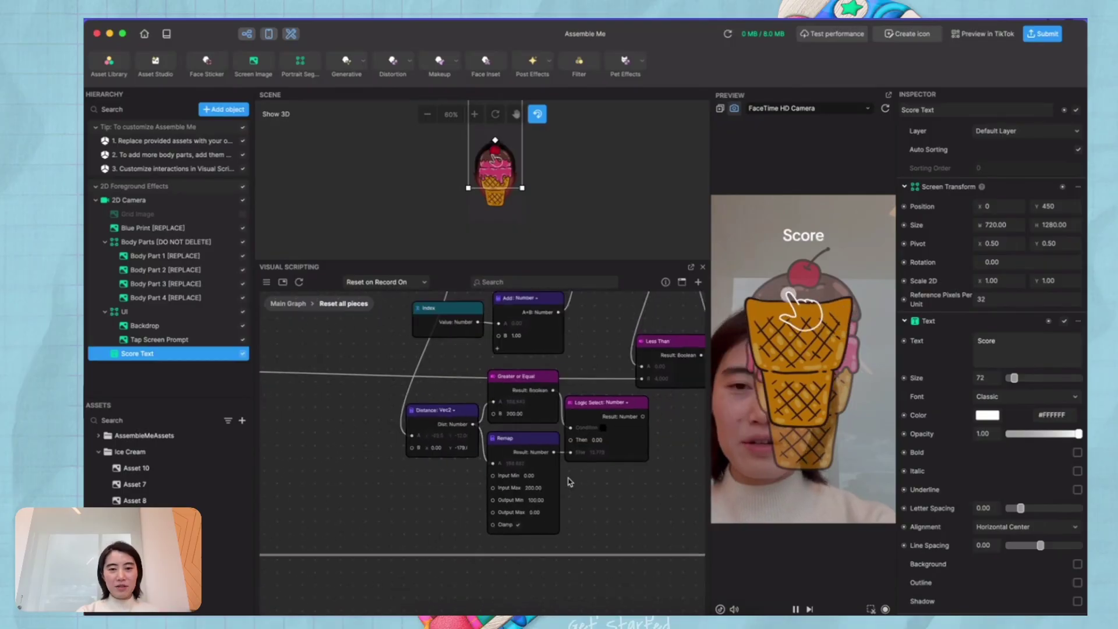
{"action": "left_click_drag", "start_coordinate": [500, 524], "coordinate": [545, 557]}
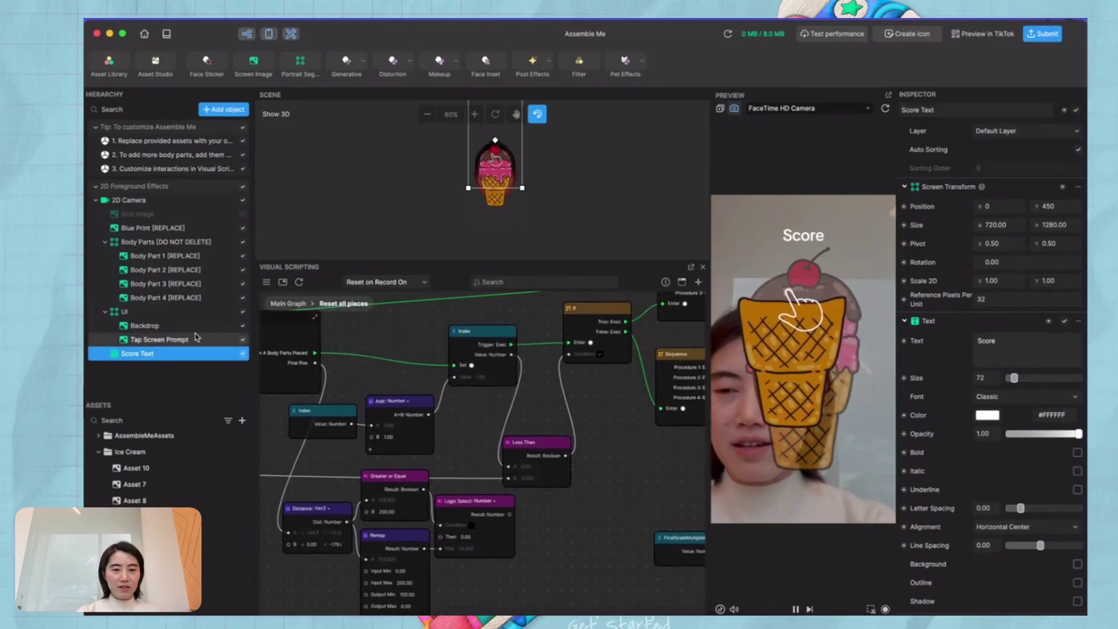
{"action": "left_click", "coordinate": [904, 341]}
{"action": "left_click", "coordinate": [940, 374]}
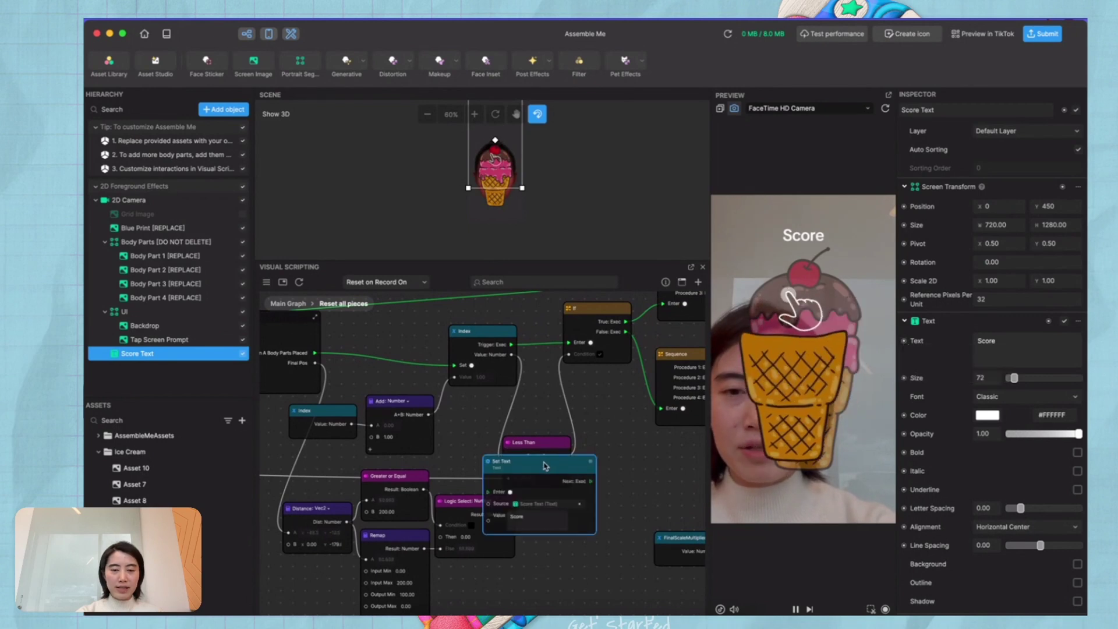
{"action": "left_click_drag", "start_coordinate": [545, 465], "coordinate": [599, 478]}
{"action": "scroll", "coordinate": [528, 511], "scroll_direction": "up", "scroll_amount": 3}
{"action": "left_click_drag", "start_coordinate": [509, 514], "coordinate": [543, 534]}
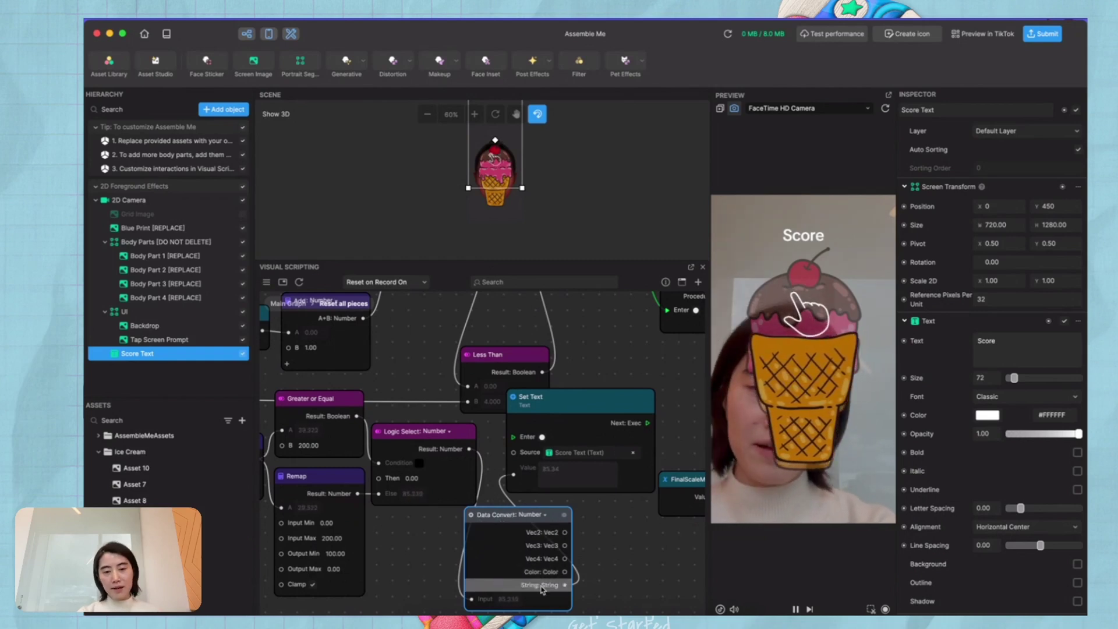
Route the body-part-placed trigger of Animate Objects into Set Text's Enter, and Set Text's Next into the Index node's Set input.
{"action": "scroll", "coordinate": [516, 470], "scroll_direction": "down", "scroll_amount": 5}
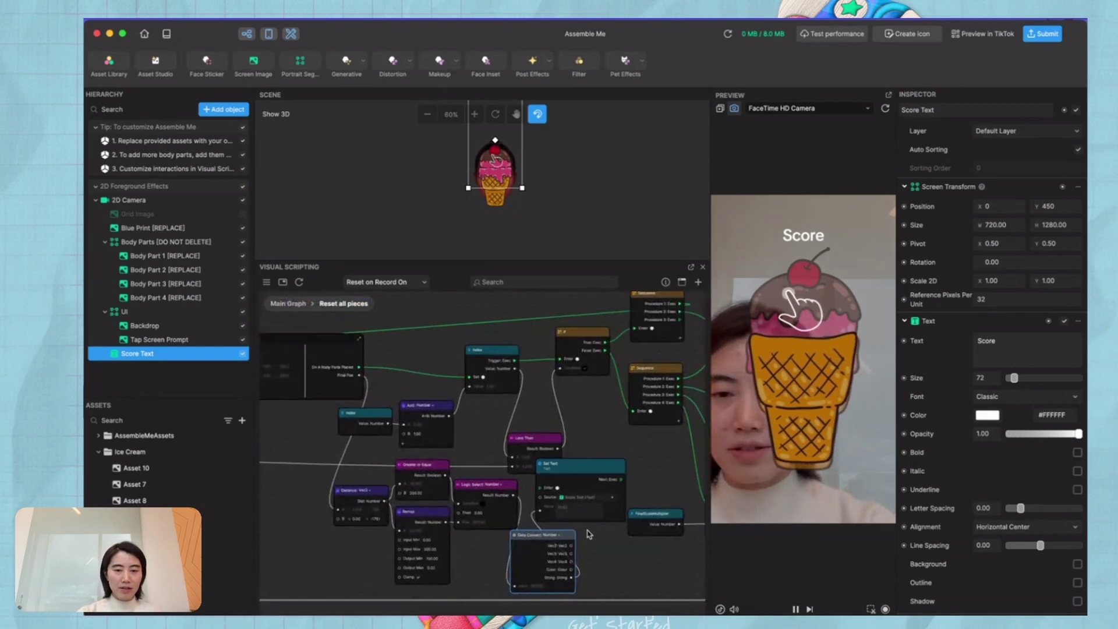
{"action": "scroll", "coordinate": [522, 550], "scroll_direction": "up", "scroll_amount": 2}
{"action": "scroll", "coordinate": [474, 370], "scroll_direction": "up", "scroll_amount": 2}
{"action": "left_click_drag", "start_coordinate": [323, 361], "coordinate": [559, 522]}
{"action": "left_click_drag", "start_coordinate": [666, 508], "coordinate": [466, 377]}
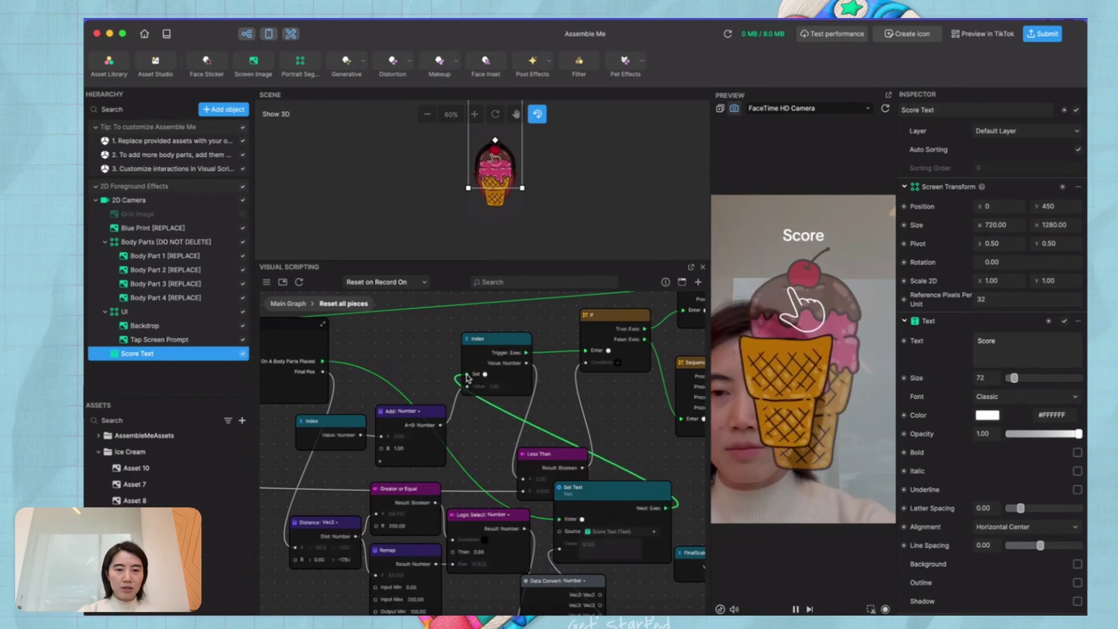
Restart the preview and place the ice cream pieces to test the displayed score.
{"action": "left_click", "coordinate": [885, 108]}
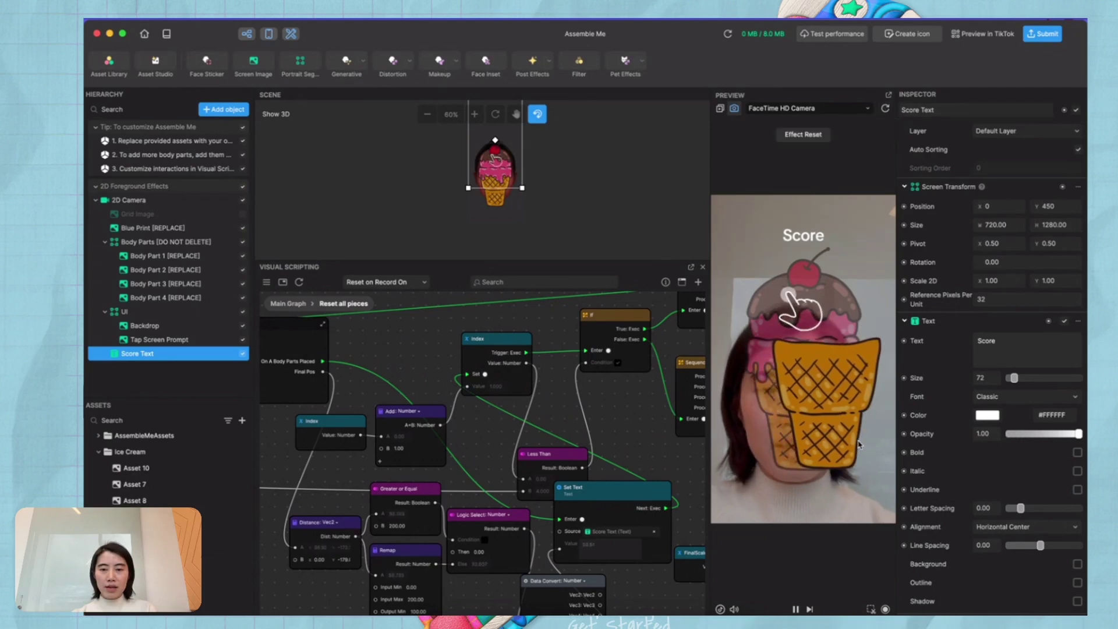
{"action": "left_click", "coordinate": [855, 444]}
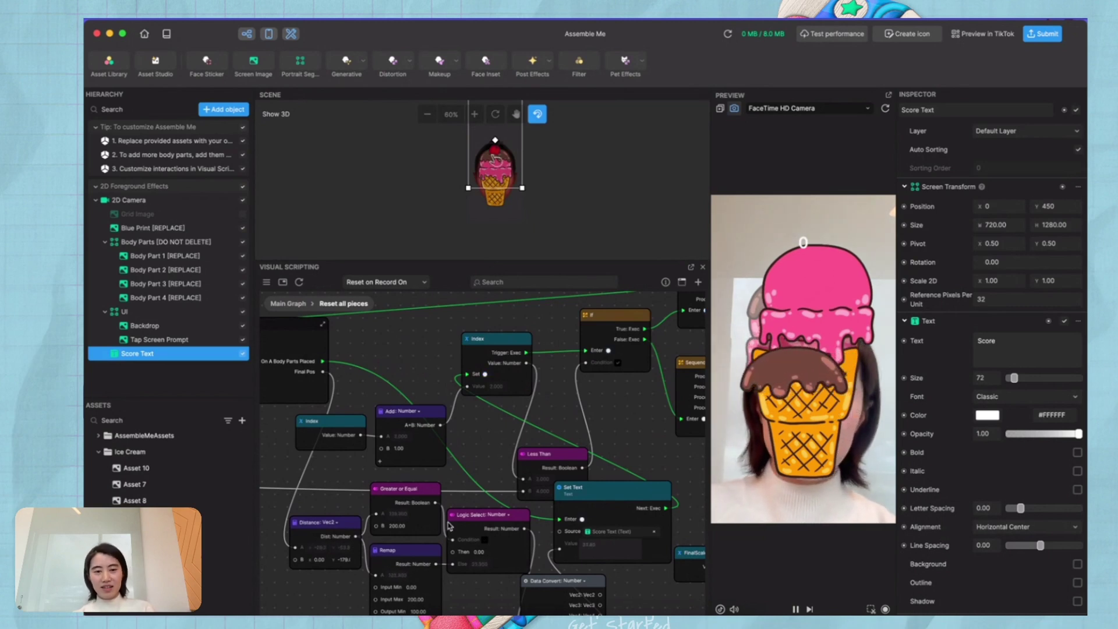
{"action": "scroll", "coordinate": [443, 483], "scroll_direction": "up", "scroll_amount": 5}
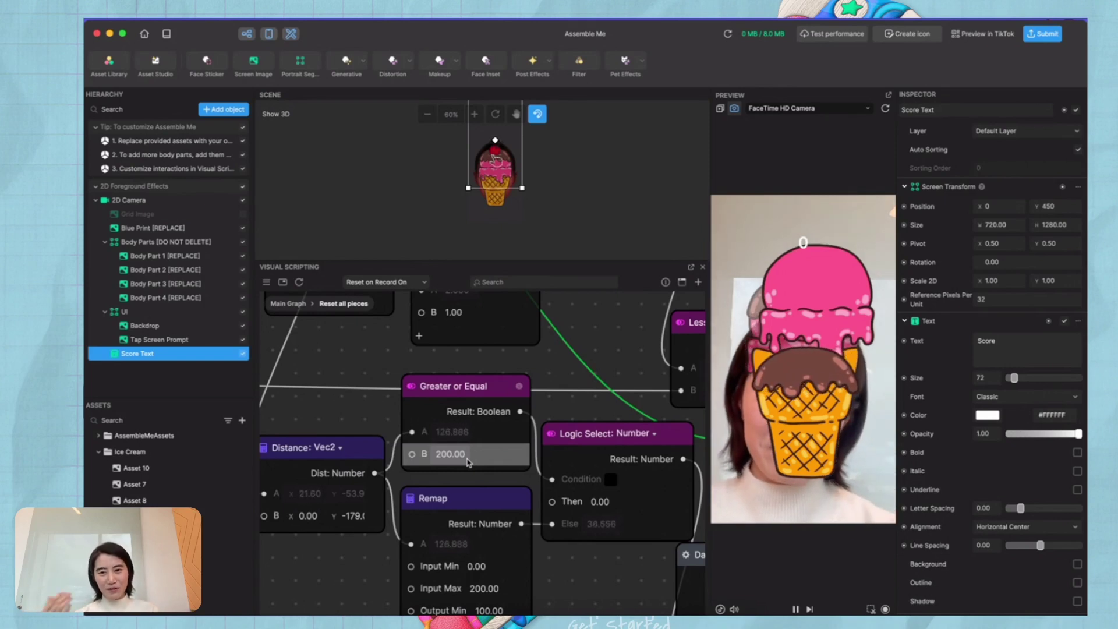
Tidy the layout of the Distance, Greater or Equal and Remap nodes to space them from Logic Select.
{"action": "left_click", "coordinate": [359, 452]}
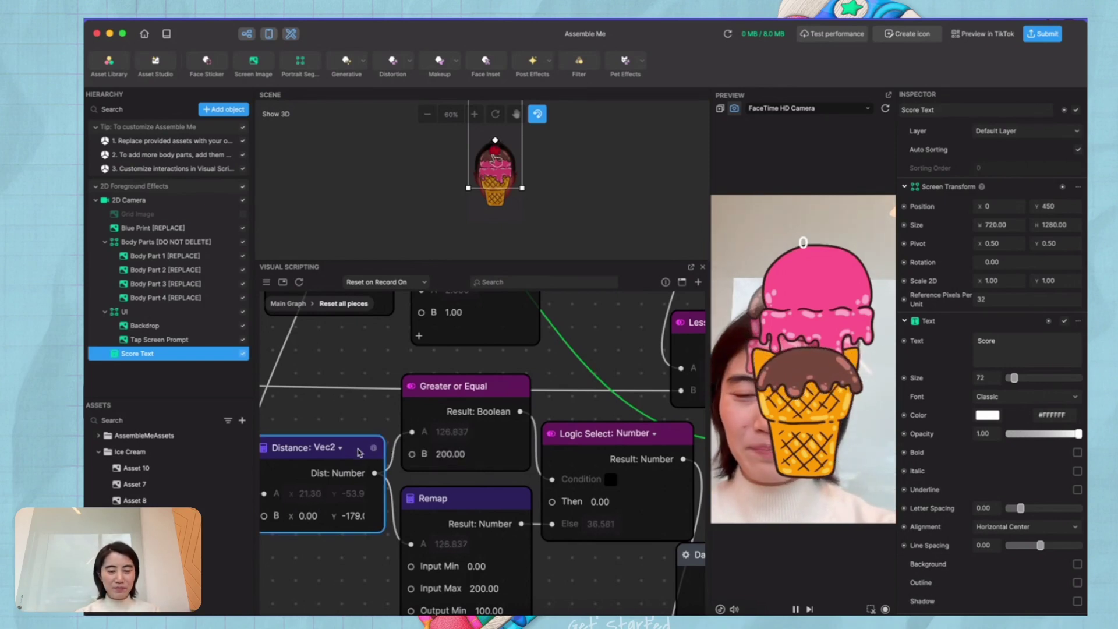
{"action": "left_click_drag", "start_coordinate": [360, 453], "coordinate": [343, 464]}
{"action": "left_click_drag", "start_coordinate": [489, 393], "coordinate": [473, 390]}
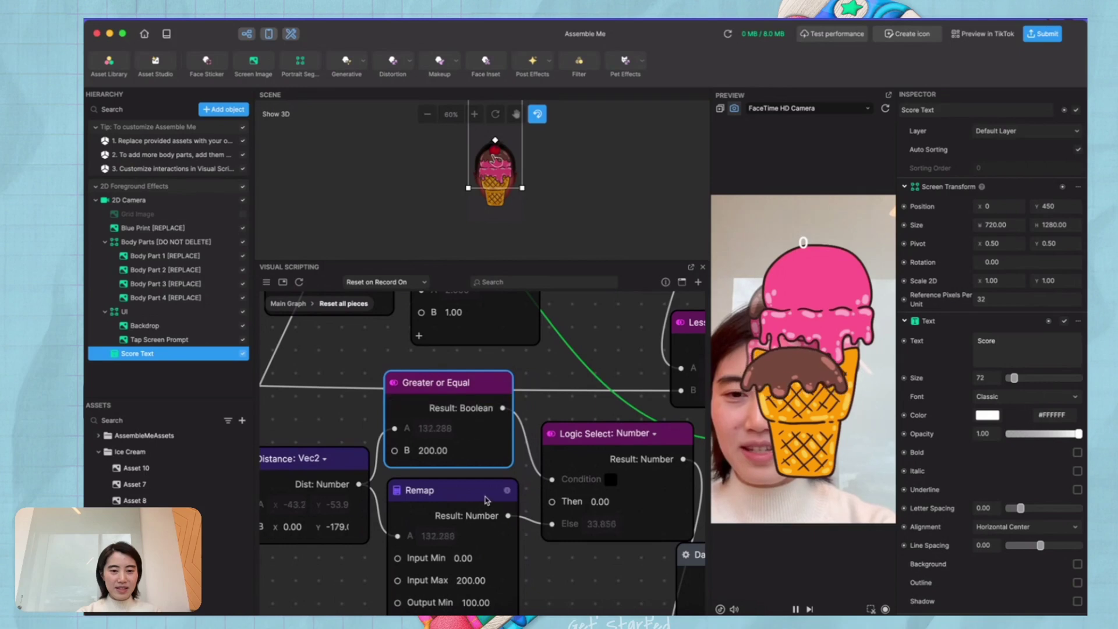
{"action": "left_click_drag", "start_coordinate": [485, 497], "coordinate": [480, 493]}
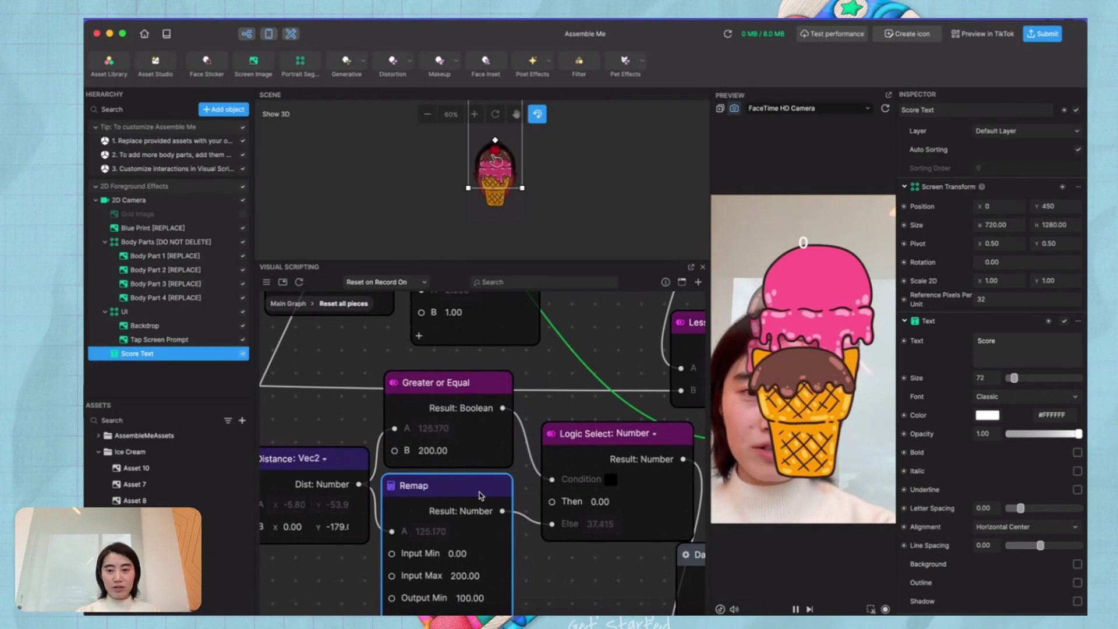
Set the Greater or Equal node's B value and the Remap node's Input Max to 100.
{"action": "left_click_drag", "start_coordinate": [439, 453], "coordinate": [423, 453]}
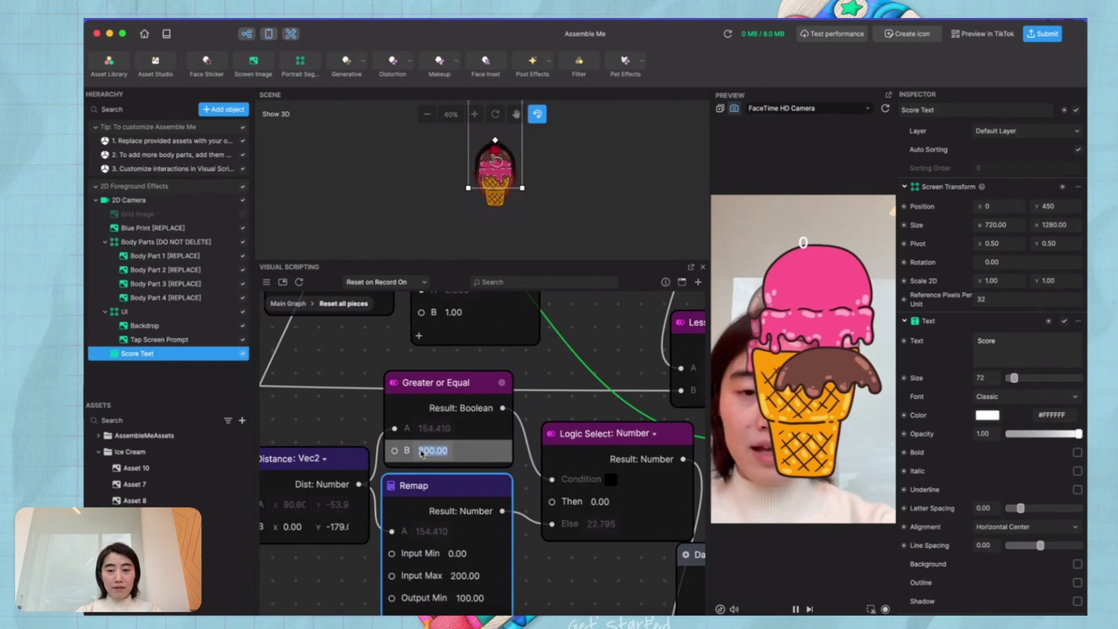
{"action": "type", "text": "1"}
{"action": "key", "text": "Return"}
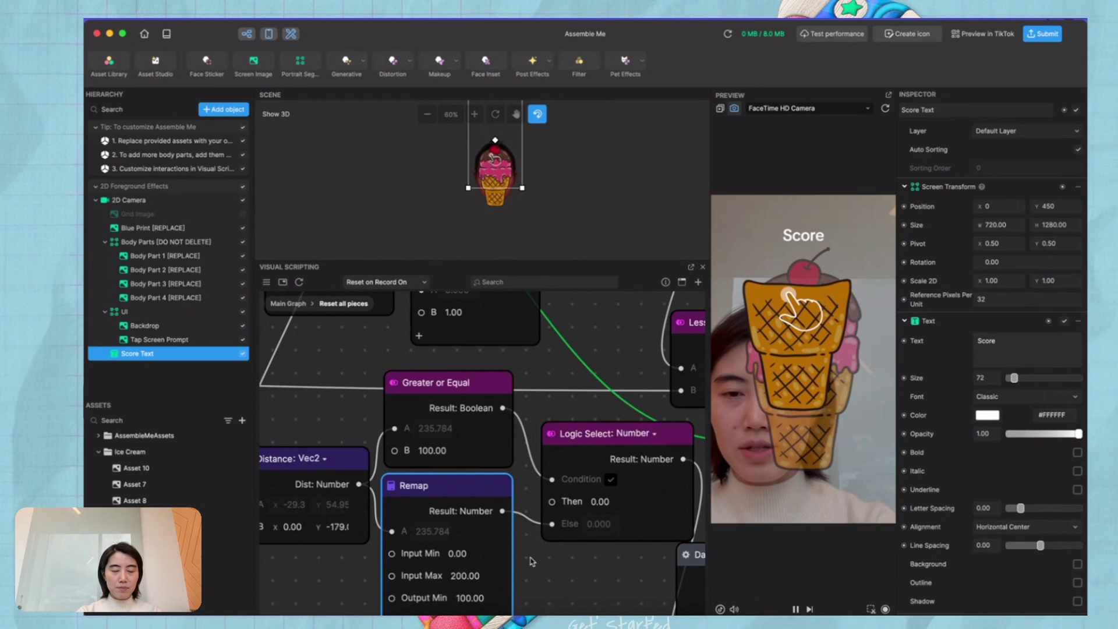
{"action": "scroll", "coordinate": [472, 553], "scroll_direction": "down", "scroll_amount": 3}
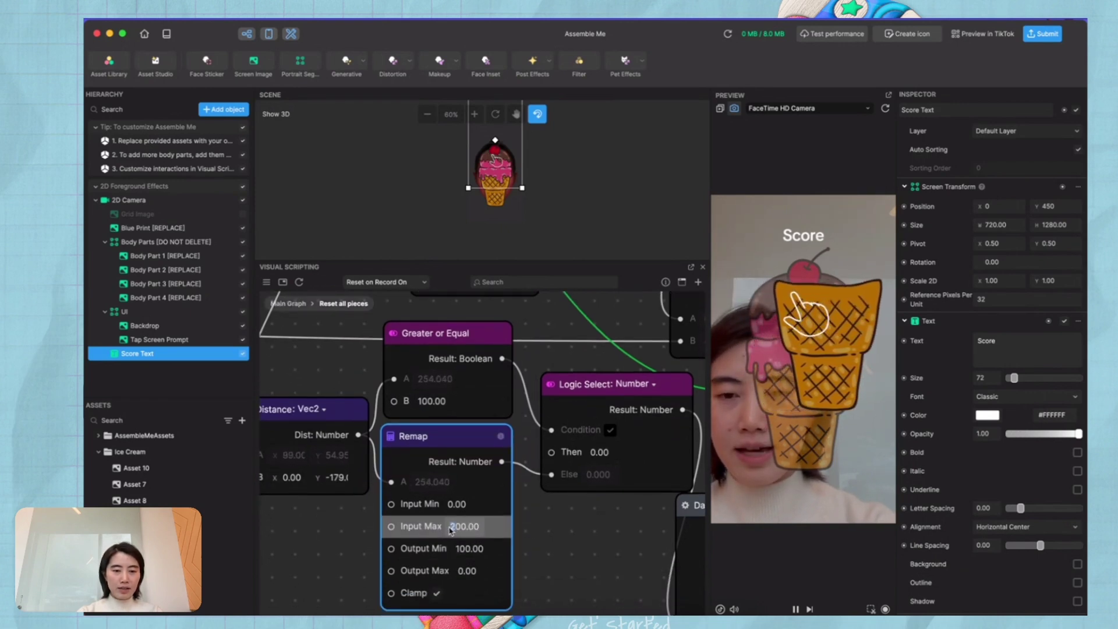
{"action": "type", "text": "100"}
{"action": "key", "text": "Return"}
Add a new visual scripting variable and name it Origin Pos.
{"action": "scroll", "coordinate": [501, 541], "scroll_direction": "down", "scroll_amount": 3}
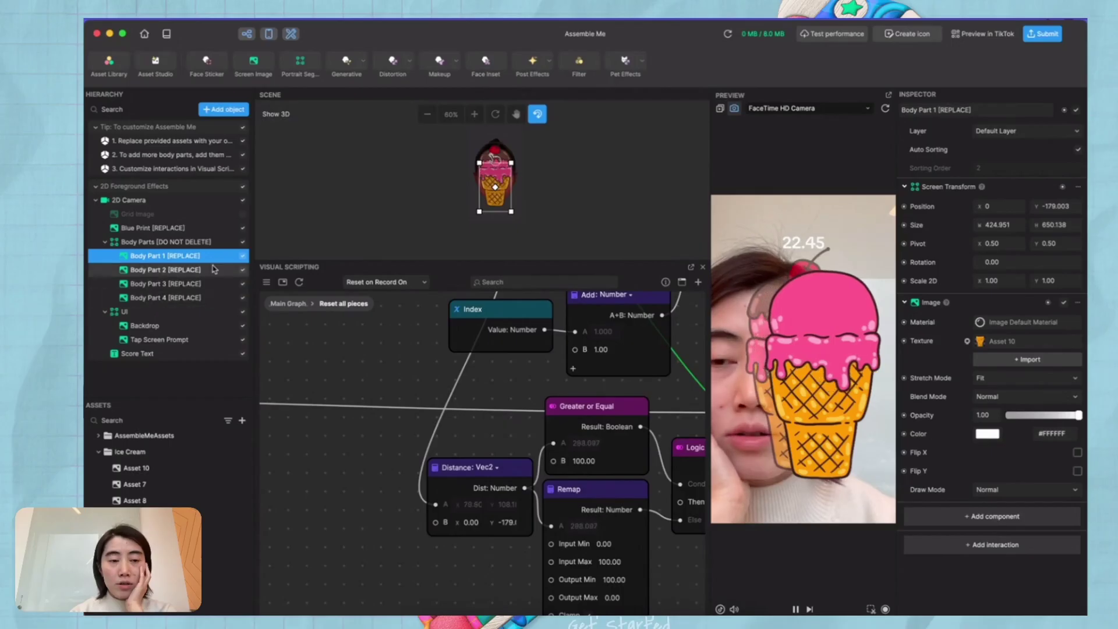
{"action": "scroll", "coordinate": [372, 425], "scroll_direction": "down", "scroll_amount": 5}
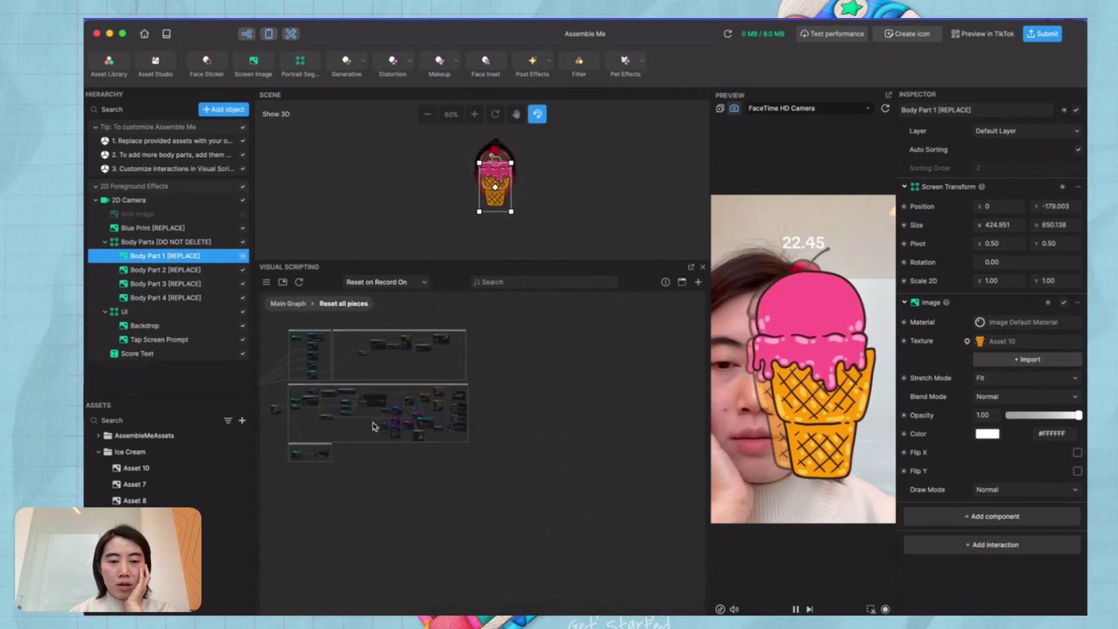
{"action": "scroll", "coordinate": [361, 434], "scroll_direction": "up", "scroll_amount": 2}
{"action": "scroll", "coordinate": [373, 472], "scroll_direction": "down", "scroll_amount": 3}
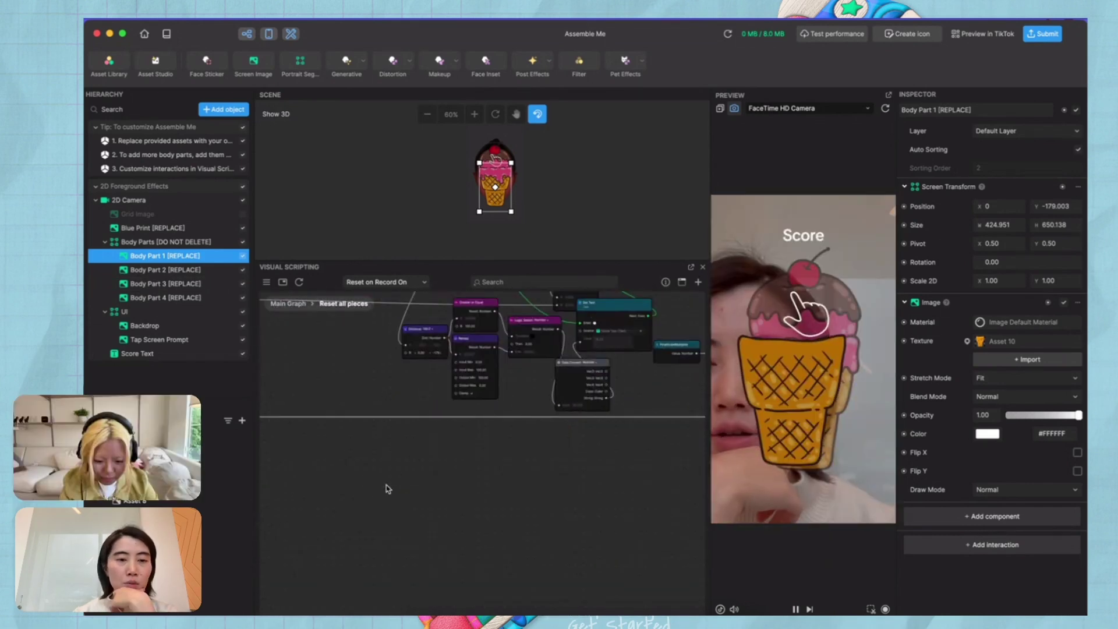
{"action": "left_click", "coordinate": [266, 283]}
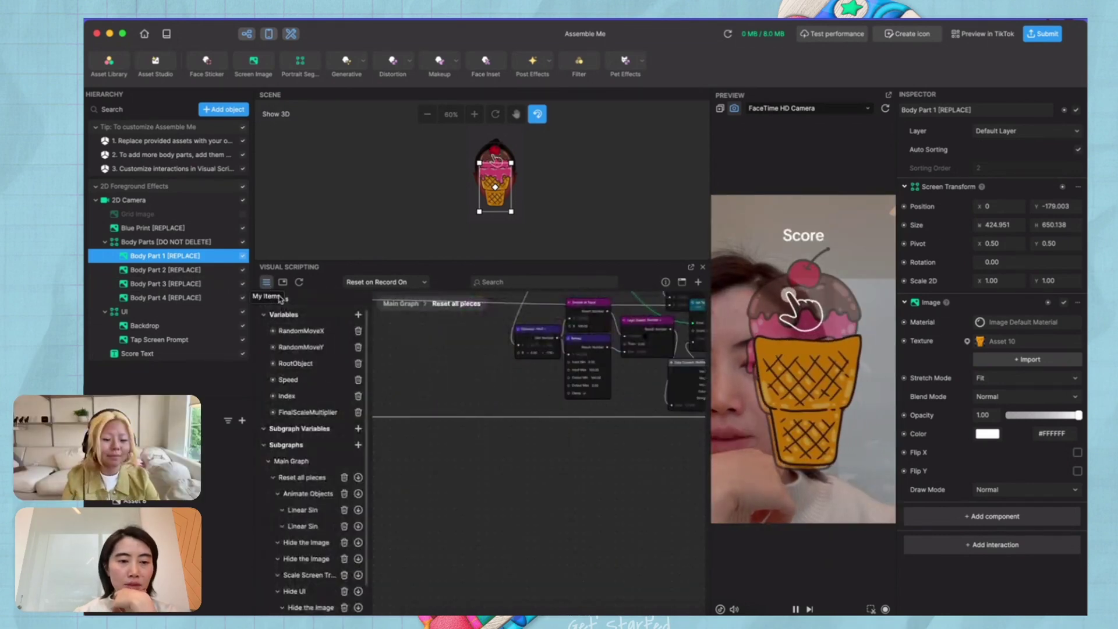
{"action": "left_click", "coordinate": [358, 315]}
{"action": "double_click", "coordinate": [290, 429]}
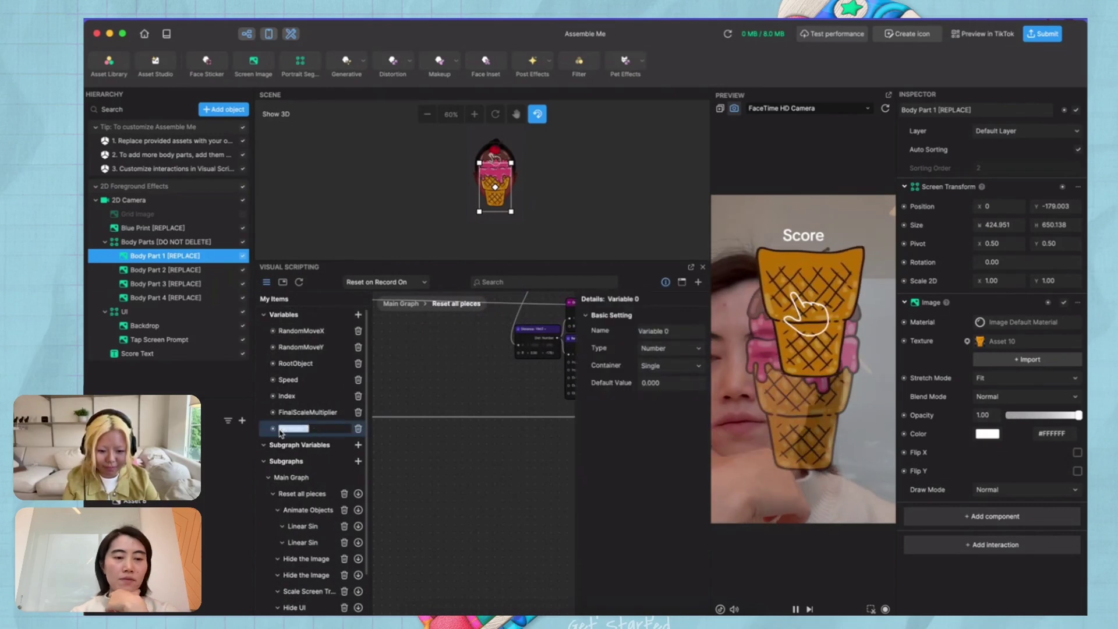
{"action": "type", "text": "Orig"}
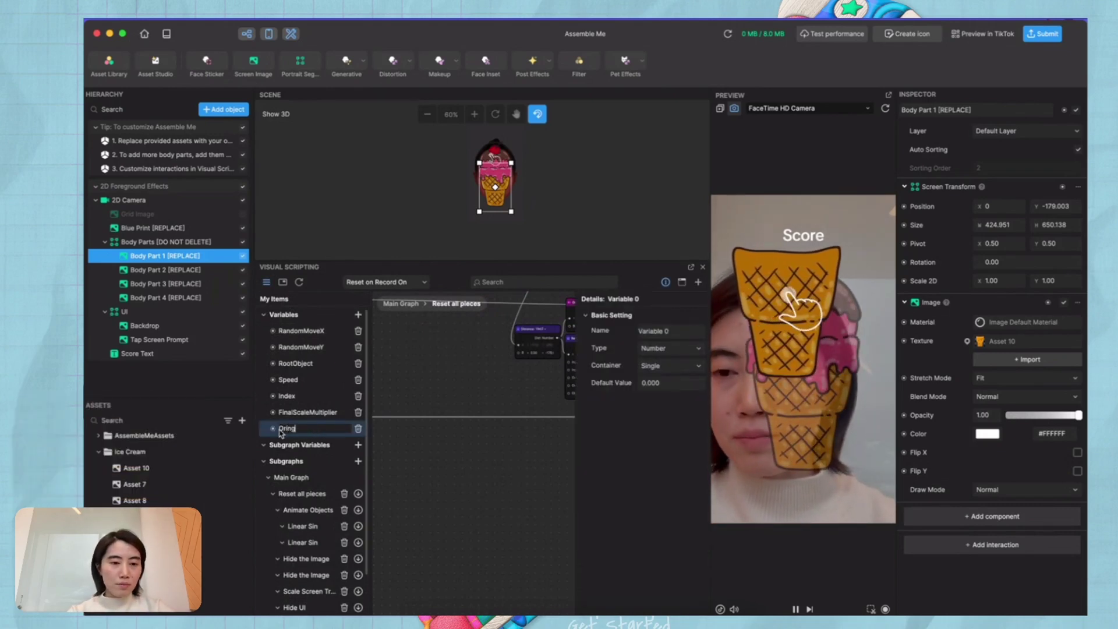
{"action": "type", "text": "in Pos"}
{"action": "key", "text": "Return"}
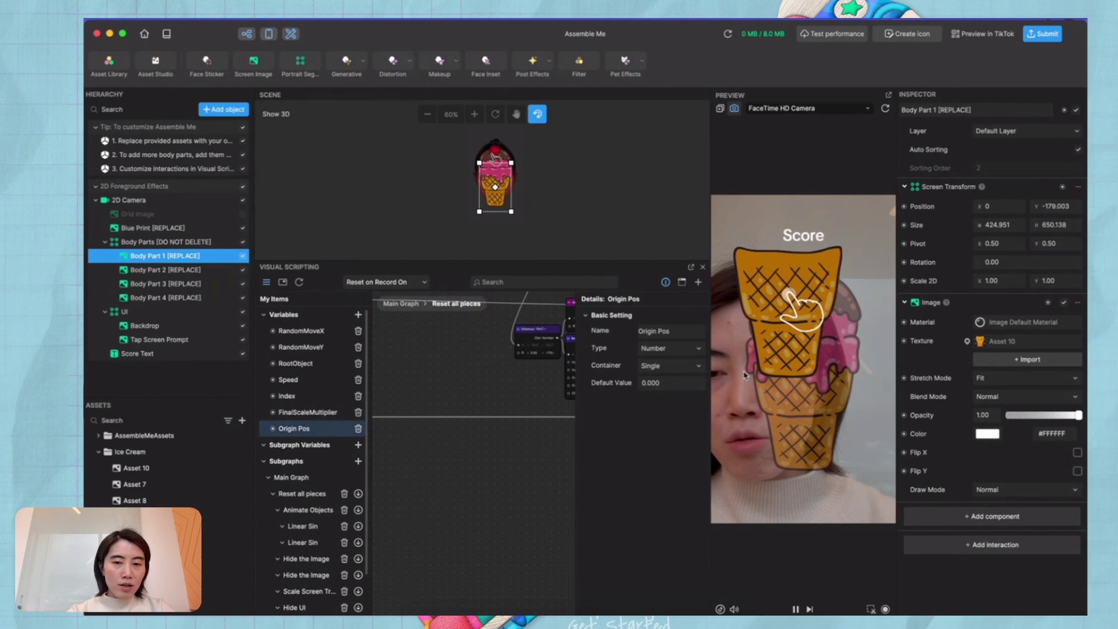
Make Origin Pos a Vec2 variable with an Array container and add four entries to its default value.
{"action": "left_click", "coordinate": [674, 350]}
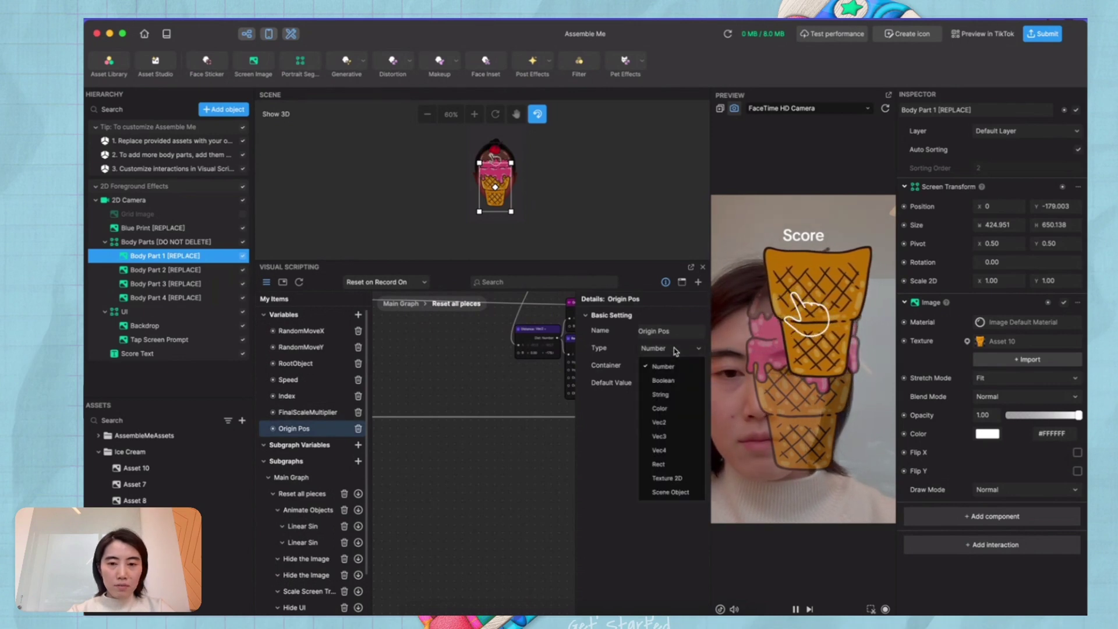
{"action": "left_click", "coordinate": [669, 423]}
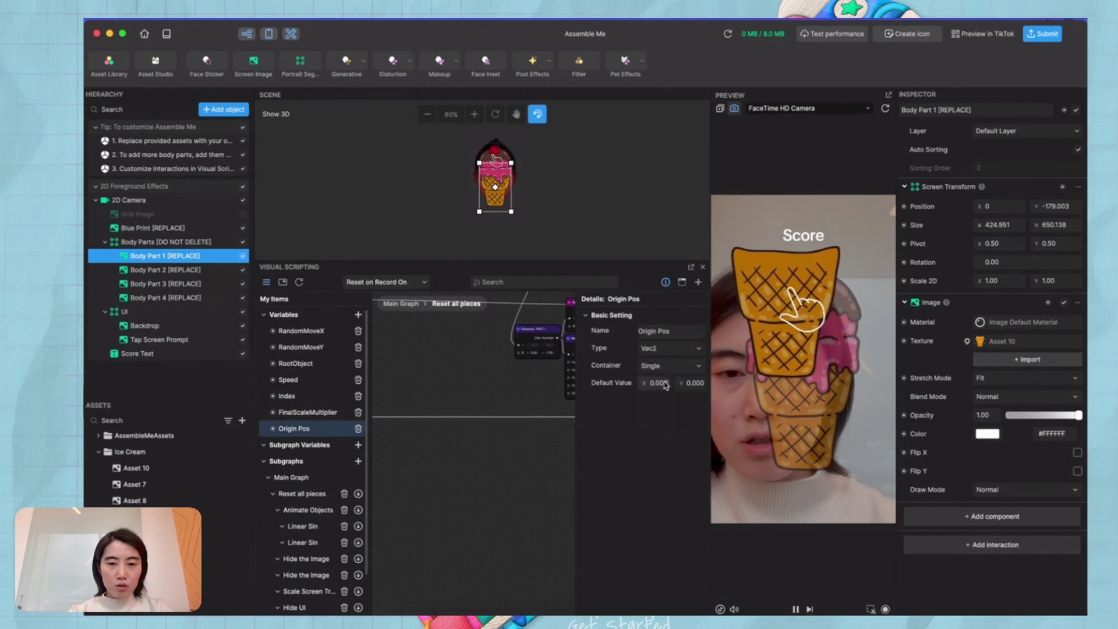
{"action": "left_click", "coordinate": [670, 365]}
{"action": "left_click", "coordinate": [669, 401]}
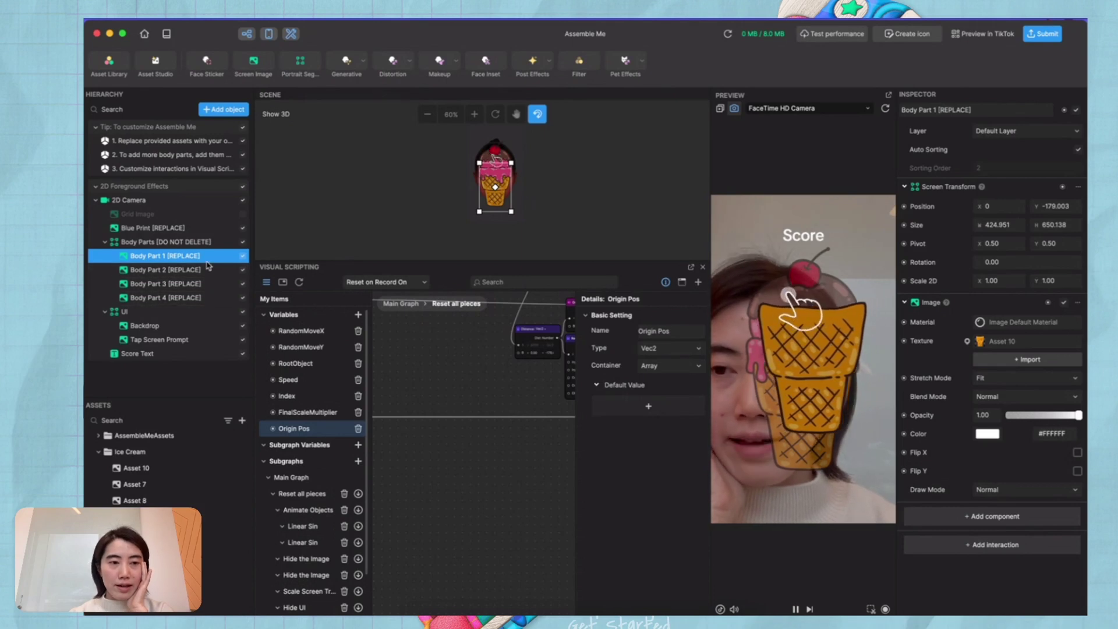
{"action": "left_click", "coordinate": [648, 406]}
{"action": "left_click", "coordinate": [648, 439]}
{"action": "left_click", "coordinate": [648, 457]}
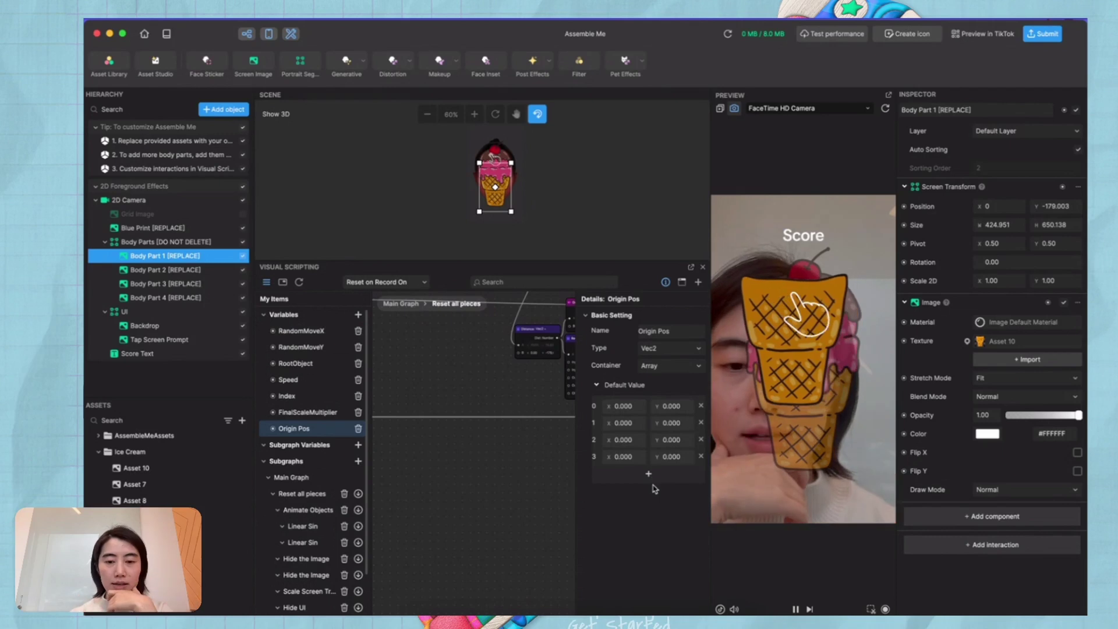
{"action": "left_click", "coordinate": [666, 283]}
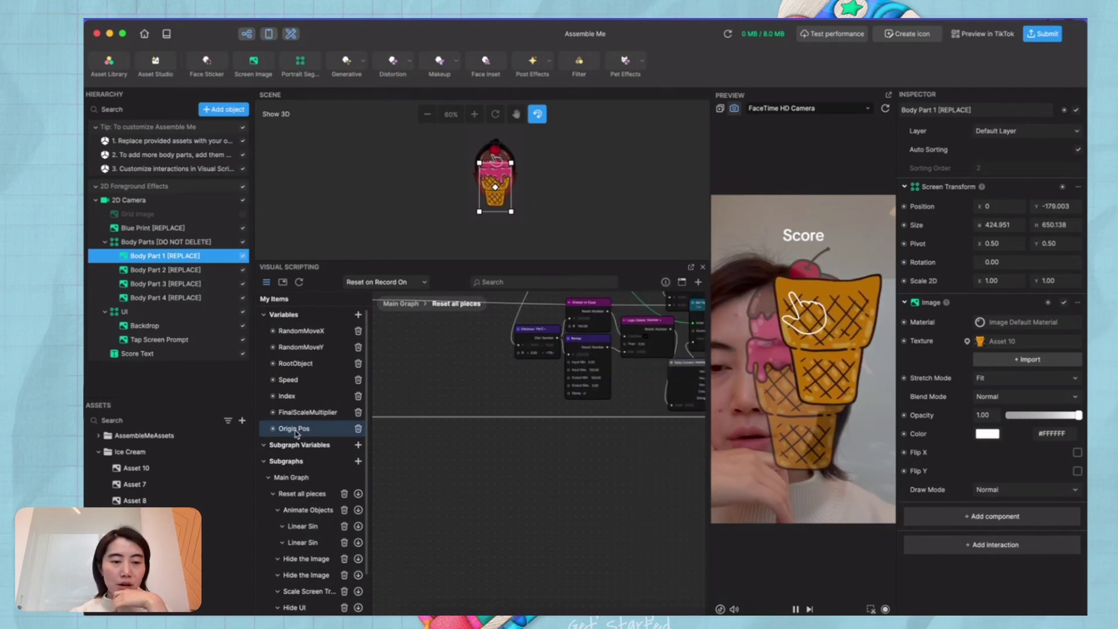
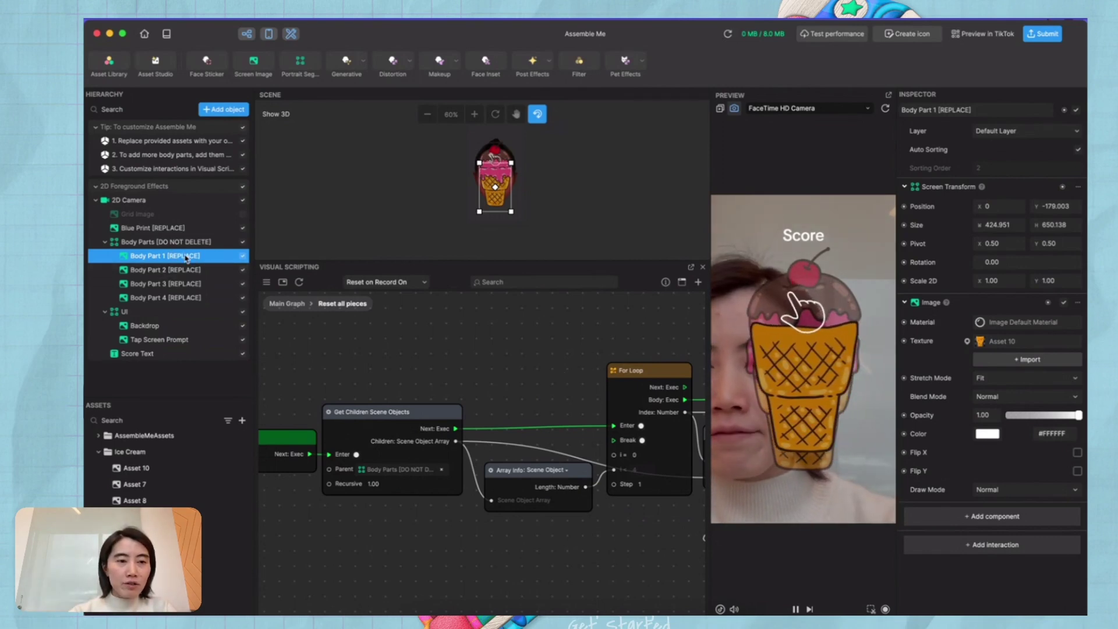
Examine the Body Parts group and its four child pieces, the objects gathered by the Get Children Scene Objects node.
{"action": "left_click", "coordinate": [135, 242]}
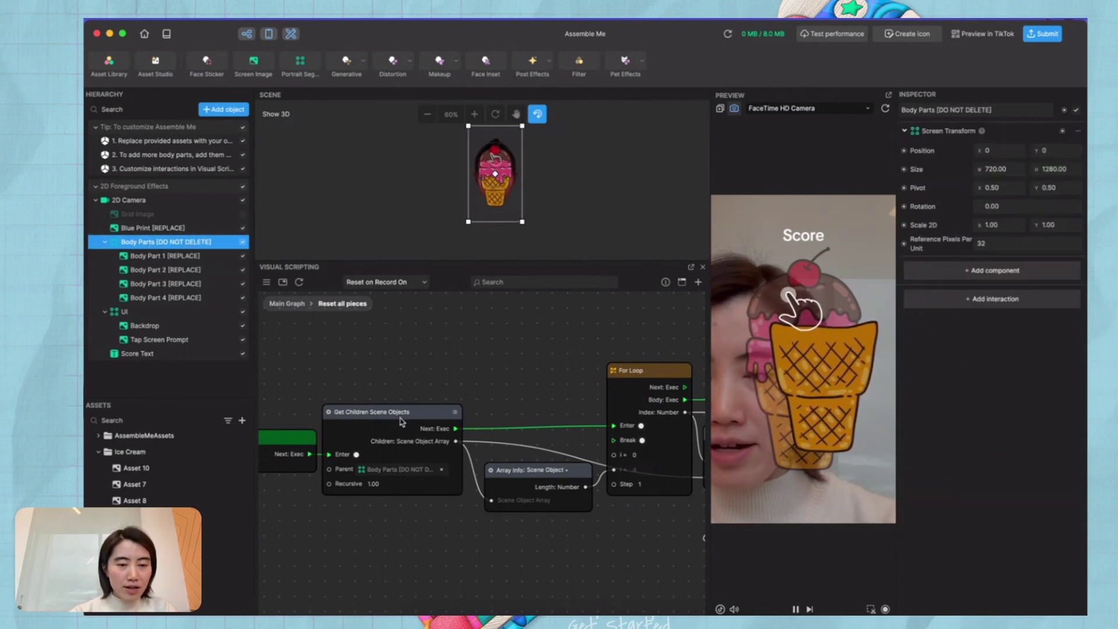
{"action": "left_click", "coordinate": [196, 256]}
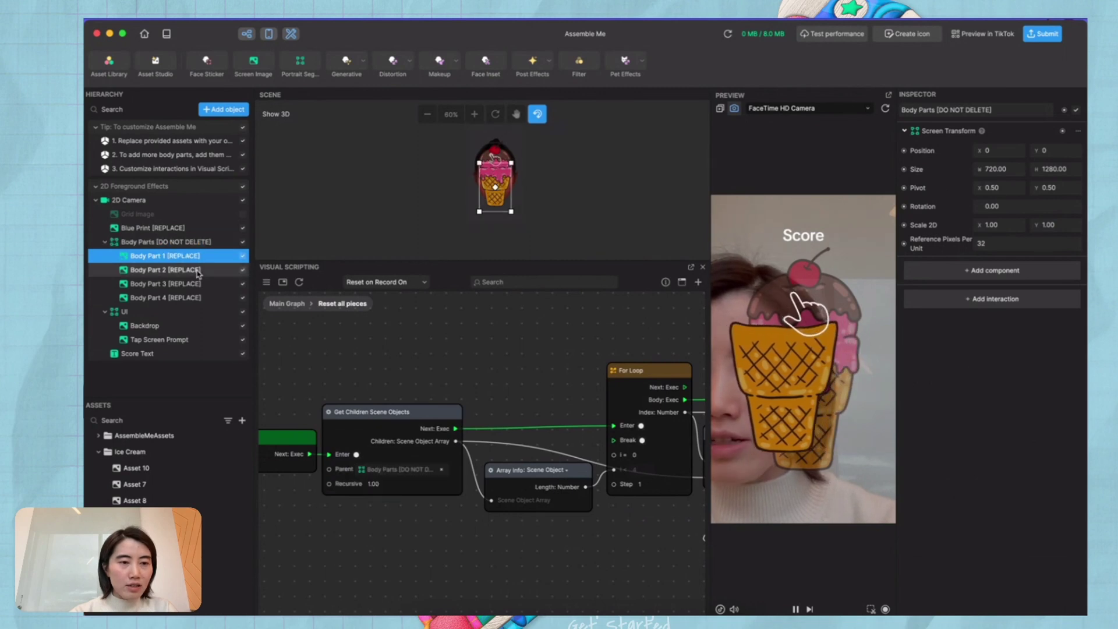
{"action": "left_click", "coordinate": [198, 270]}
{"action": "left_click", "coordinate": [201, 284]}
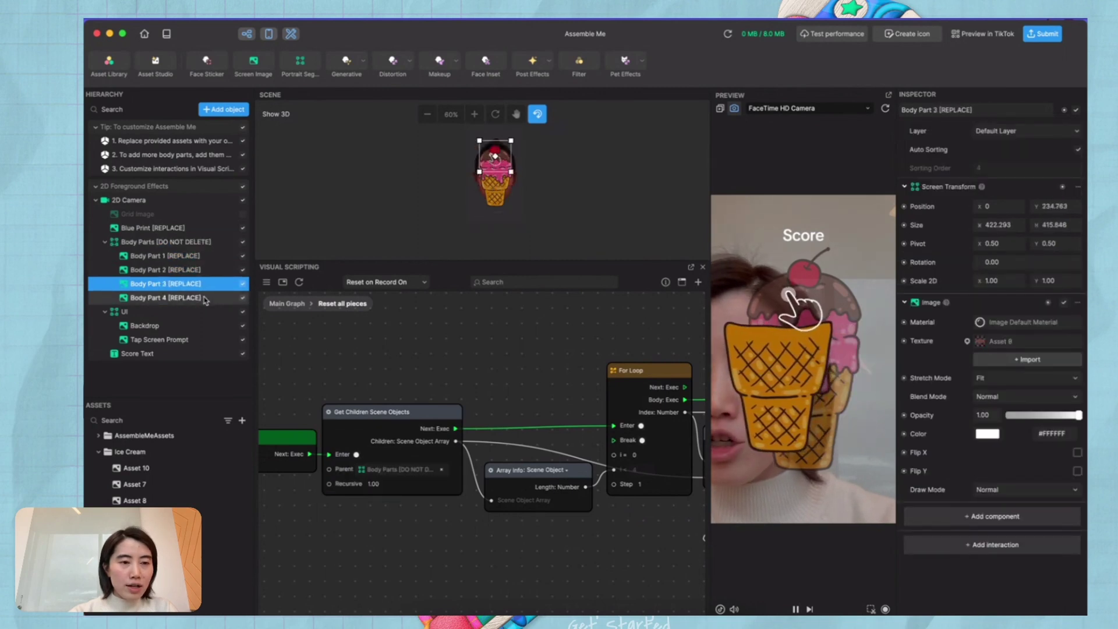
{"action": "left_click", "coordinate": [204, 298]}
{"action": "left_click", "coordinate": [208, 243]}
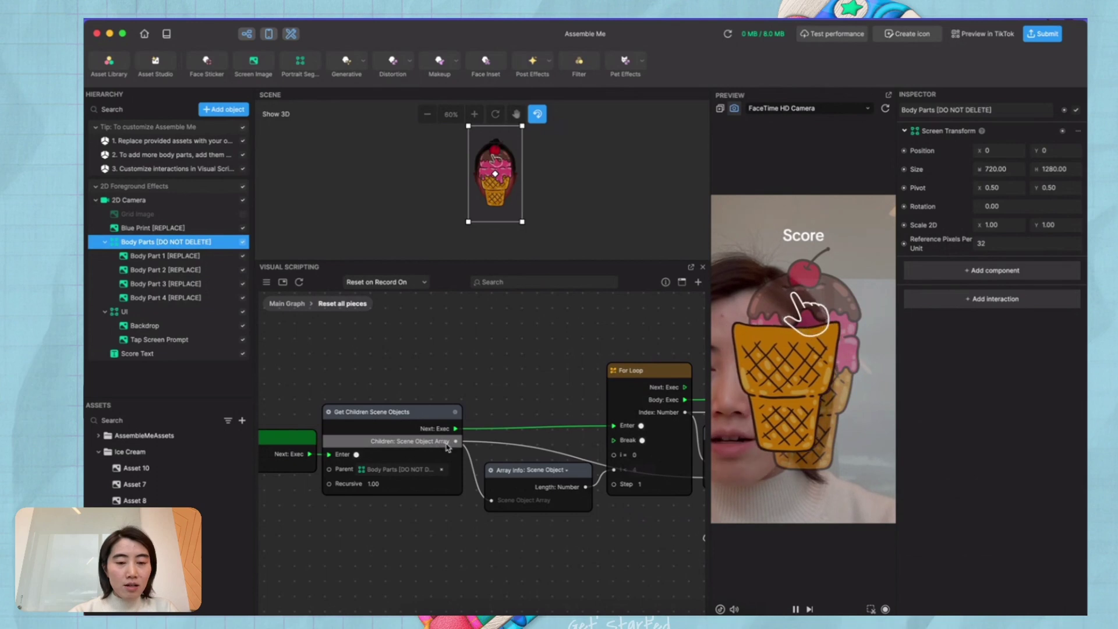
{"action": "left_click", "coordinate": [199, 257]}
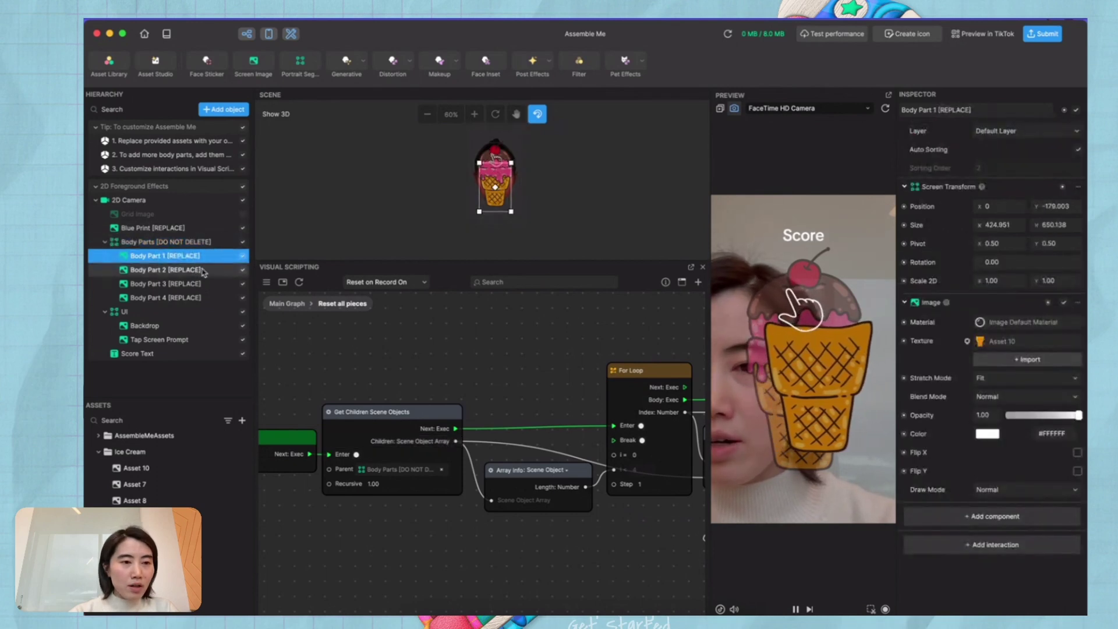
{"action": "left_click", "coordinate": [200, 270]}
{"action": "left_click", "coordinate": [203, 284]}
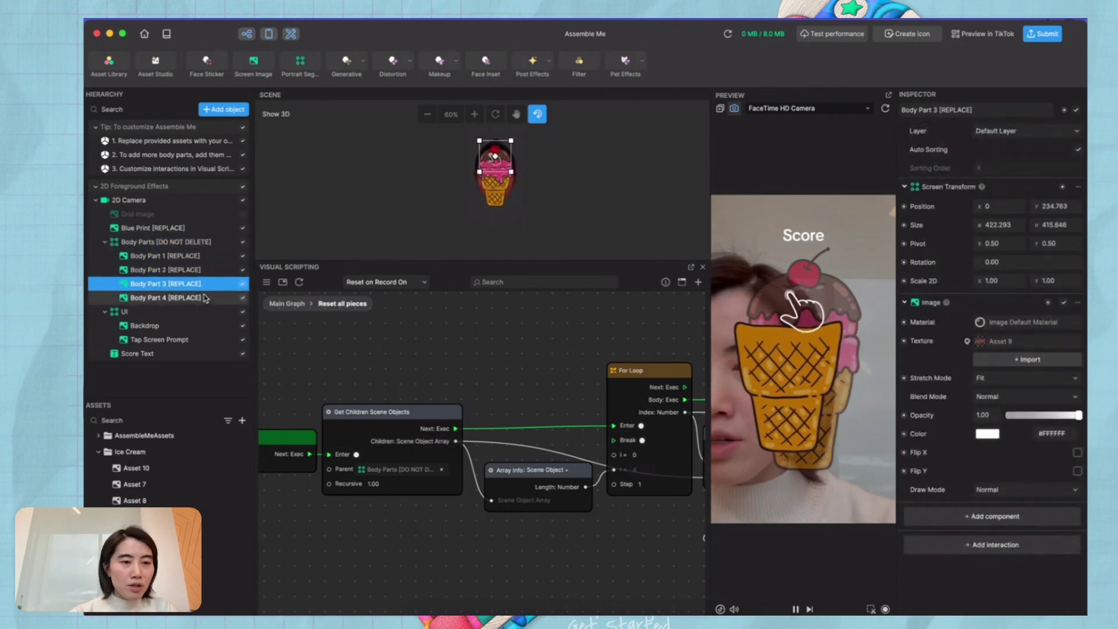
{"action": "left_click", "coordinate": [205, 298]}
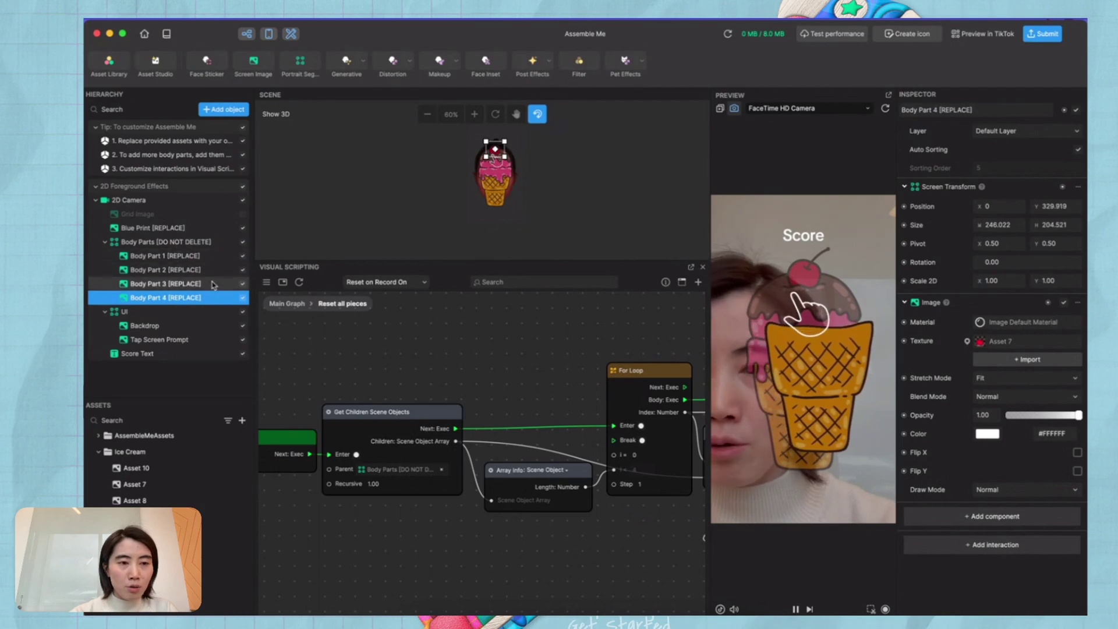
Review the For Loop and the connected nodes, from Get Item from Array through Get Position to Set Array Item Reference.
{"action": "scroll", "coordinate": [483, 390], "scroll_direction": "right", "scroll_amount": 5}
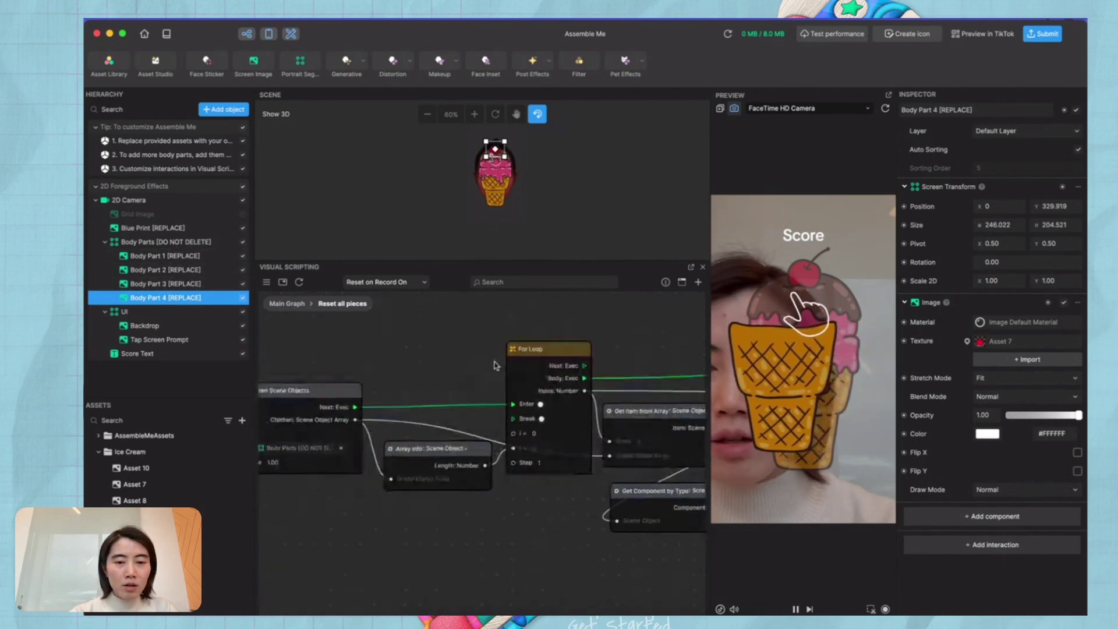
{"action": "left_click_drag", "start_coordinate": [415, 370], "coordinate": [476, 363]}
{"action": "right_click", "coordinate": [426, 375]}
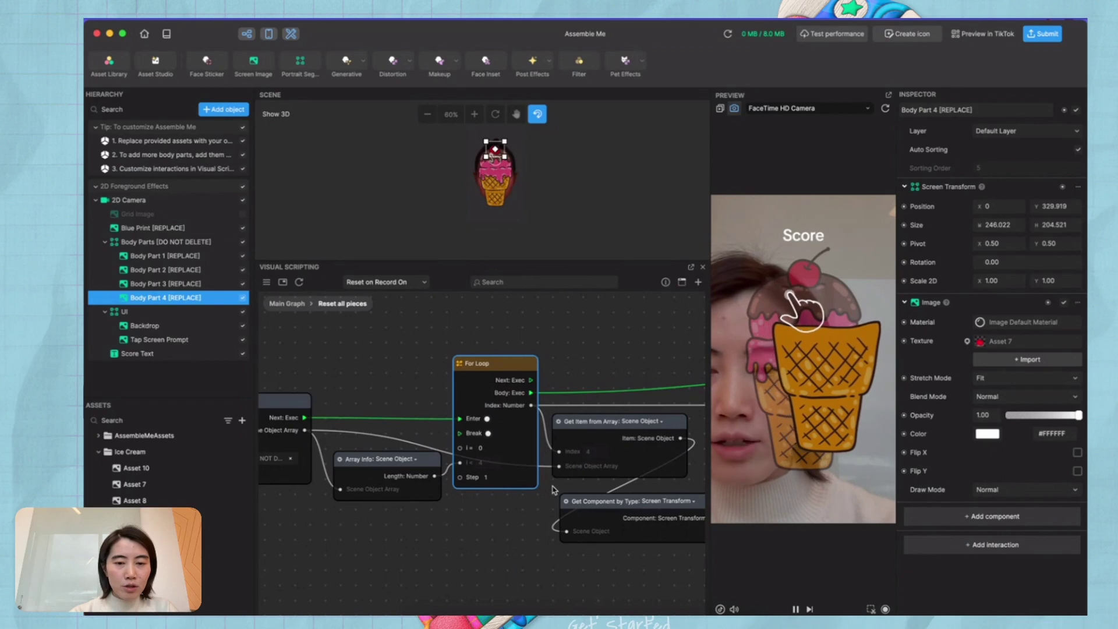
{"action": "scroll", "coordinate": [553, 489], "scroll_direction": "down", "scroll_amount": 5}
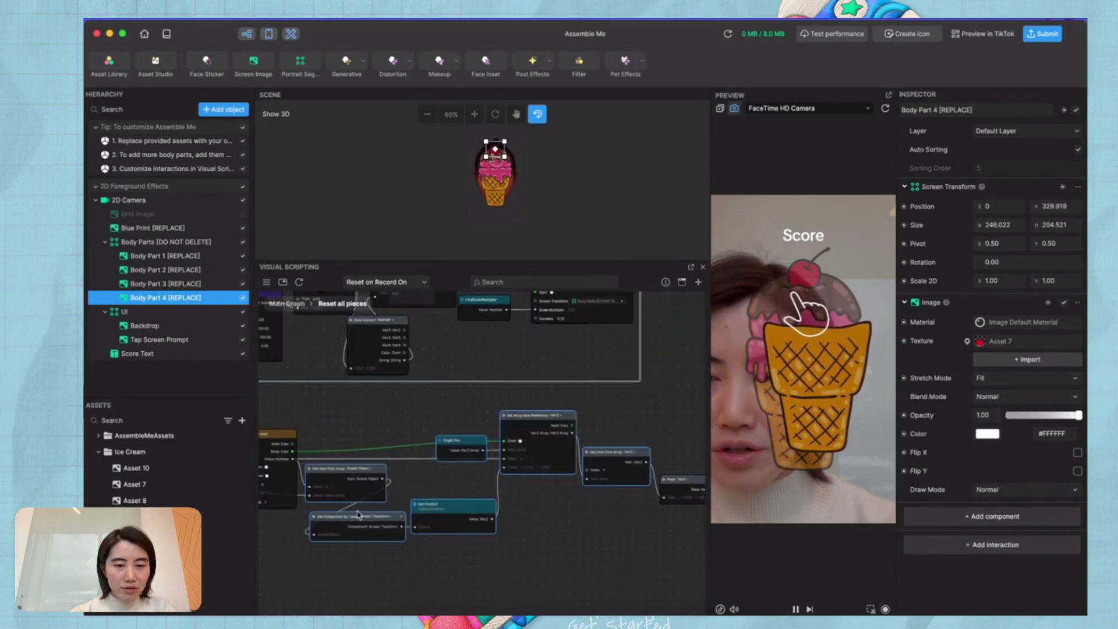
{"action": "scroll", "coordinate": [349, 511], "scroll_direction": "up", "scroll_amount": 5}
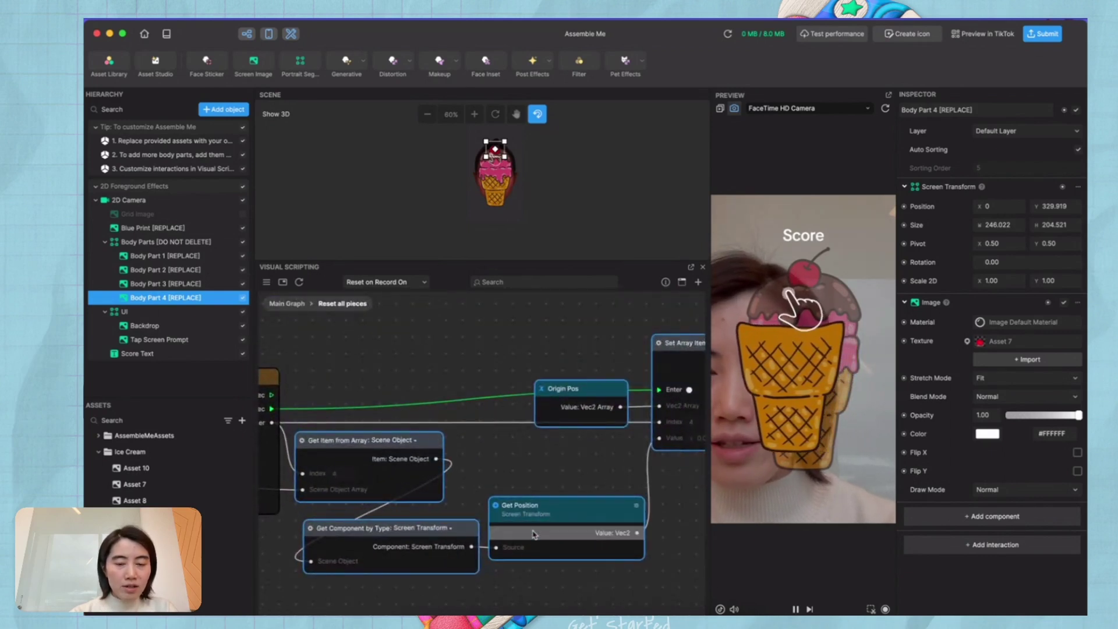
{"action": "left_click", "coordinate": [476, 463]}
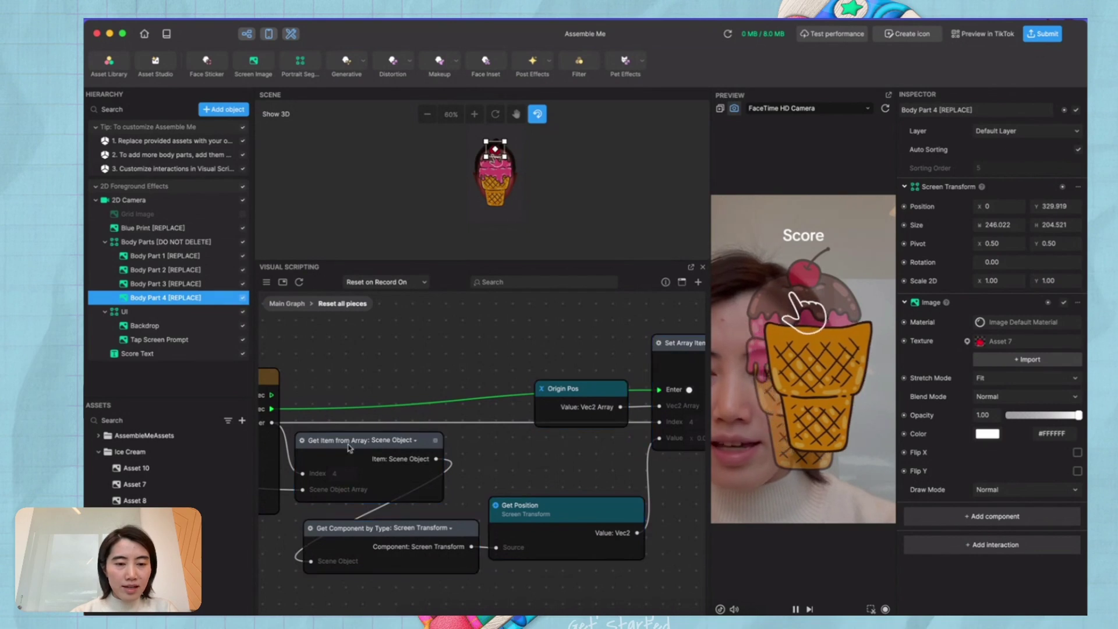
{"action": "left_click", "coordinate": [352, 449]}
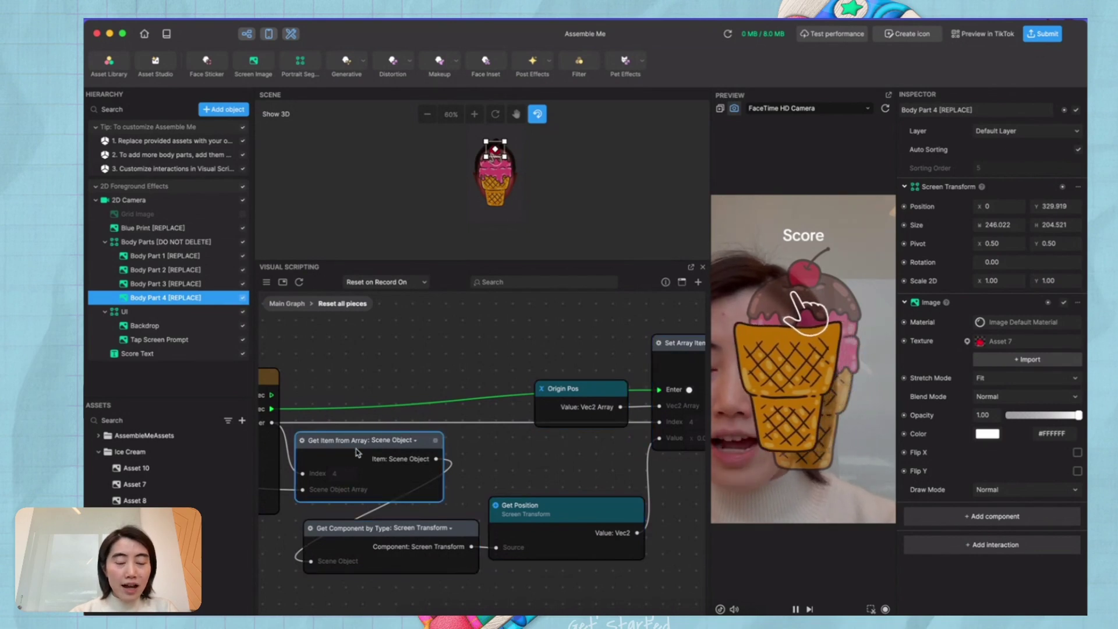
Compare Body Part 1's Screen Transform component with the Get Component by Type and Get Position nodes.
{"action": "left_click", "coordinate": [189, 260]}
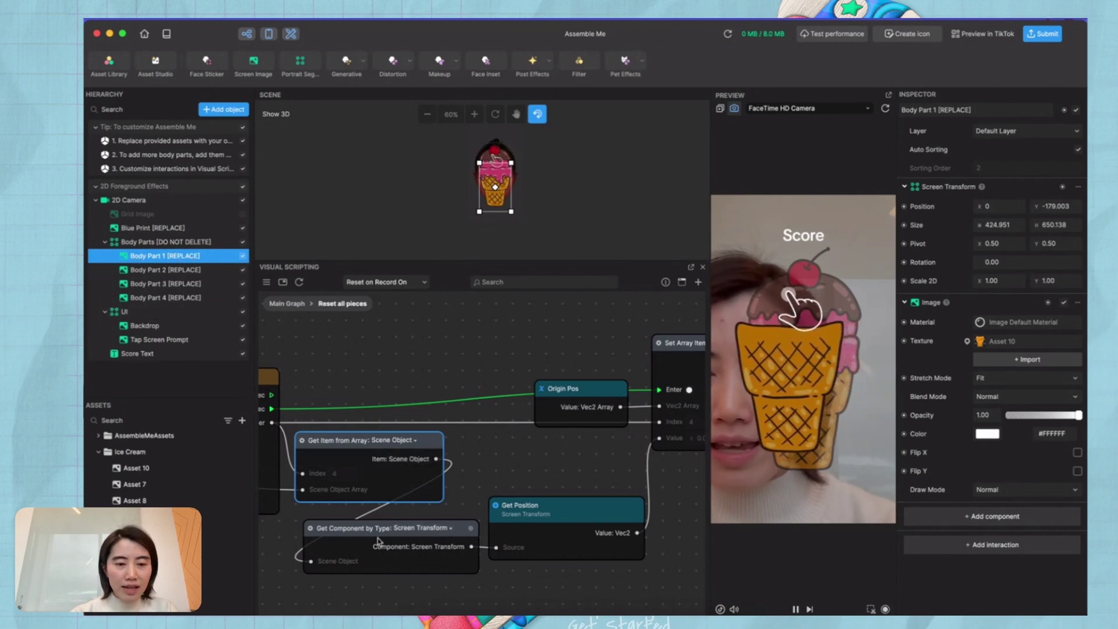
{"action": "left_click", "coordinate": [904, 186]}
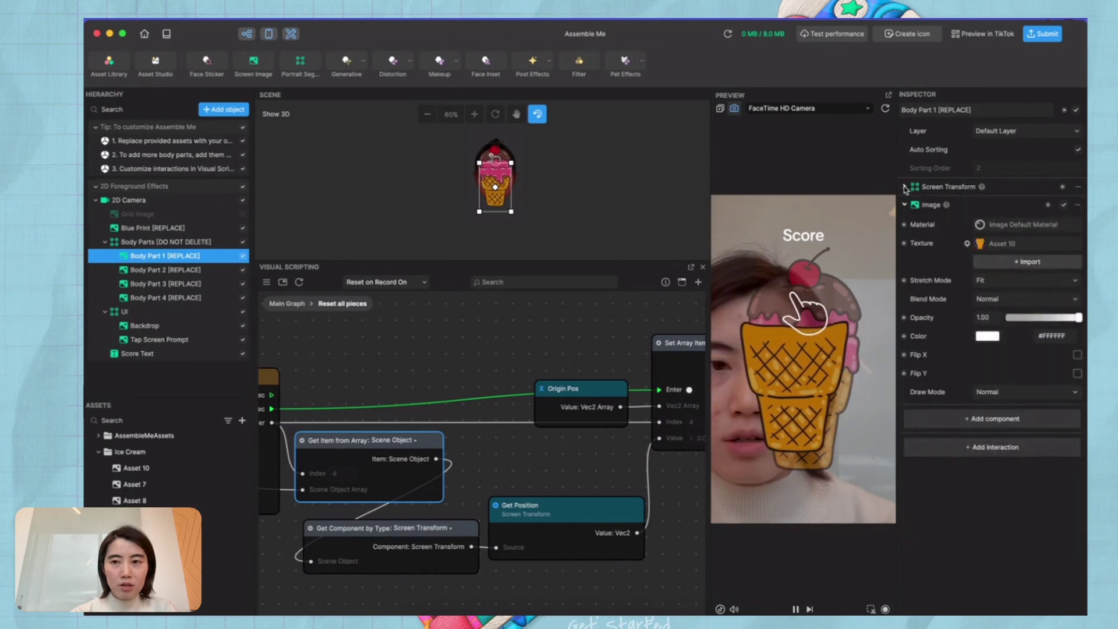
{"action": "left_click", "coordinate": [904, 186]}
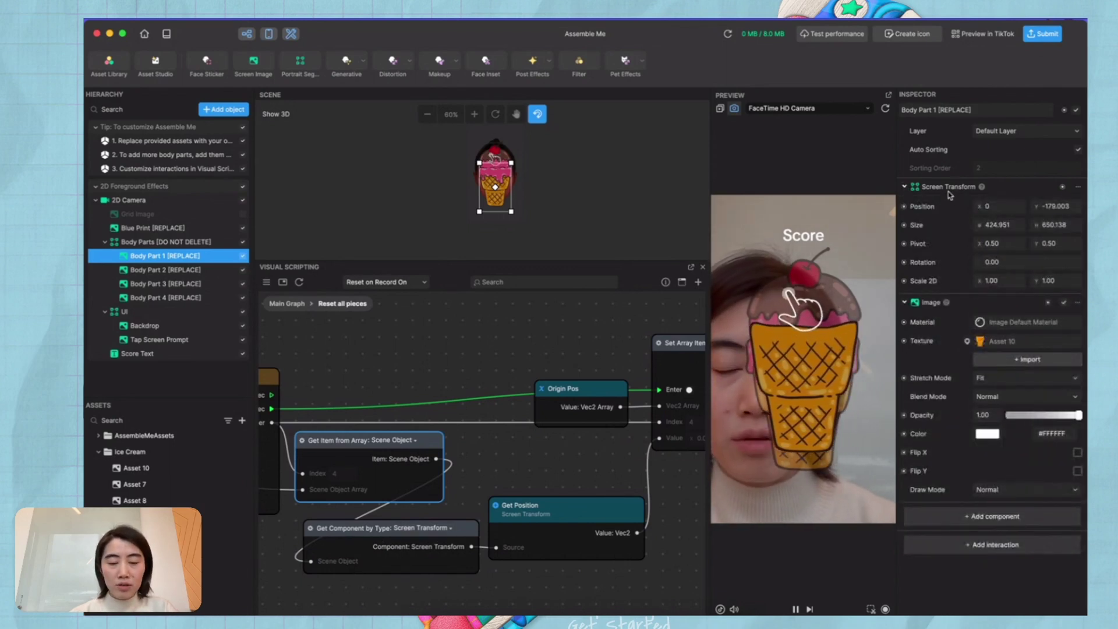
{"action": "left_click", "coordinate": [564, 518]}
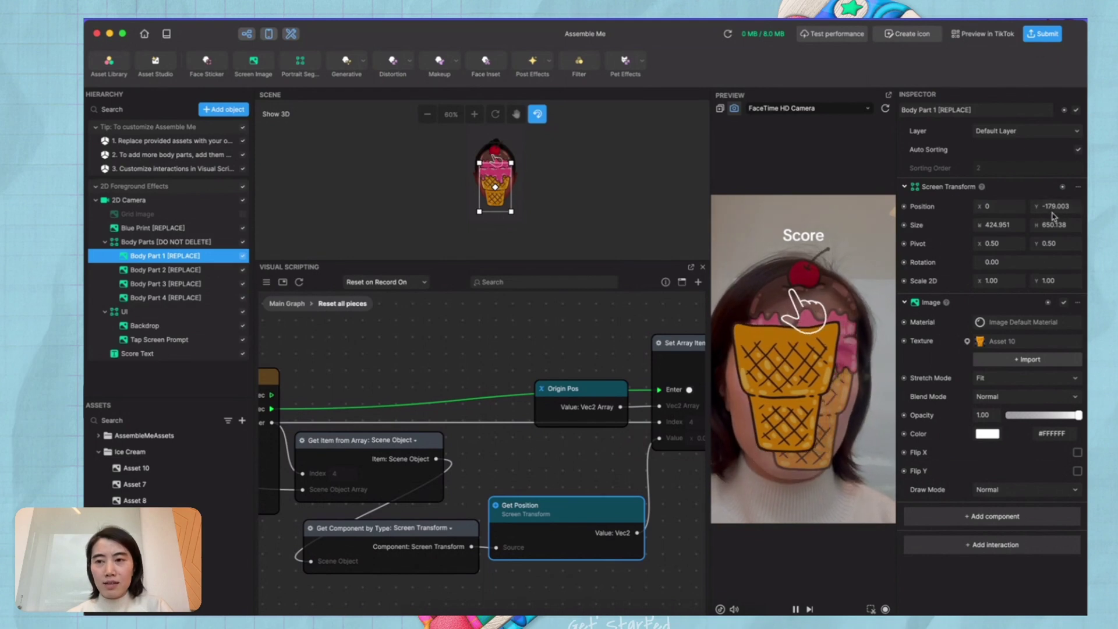
Inspect the Origin Pos node feeding Set Array Item Reference and check the variable's default array entries.
{"action": "scroll", "coordinate": [595, 470], "scroll_direction": "right", "scroll_amount": 6}
{"action": "scroll", "coordinate": [595, 469], "scroll_direction": "up", "scroll_amount": 1}
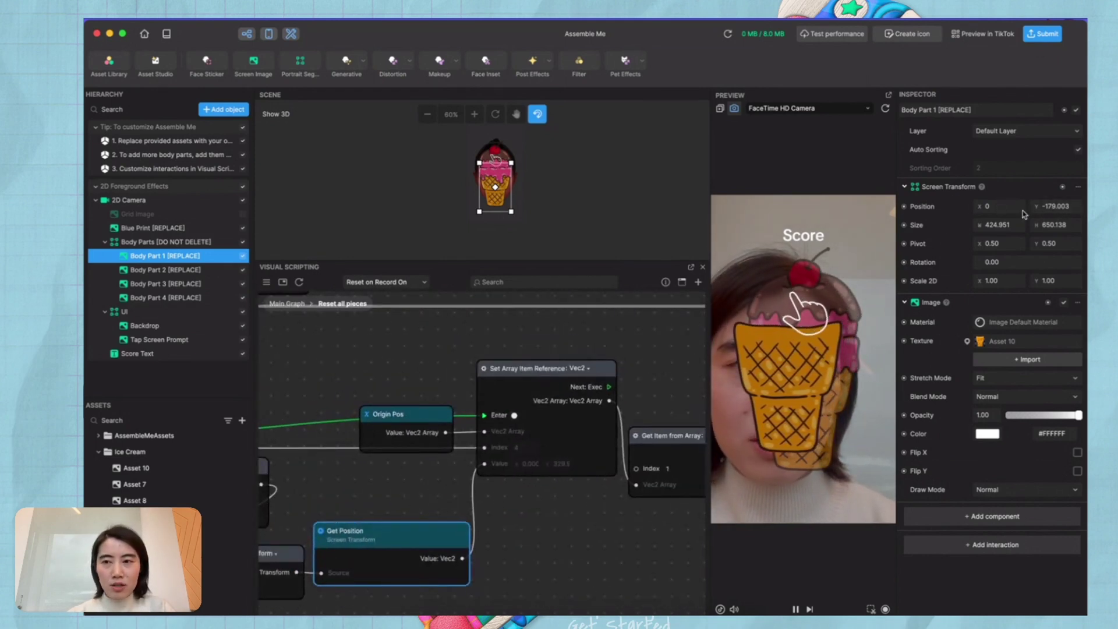
{"action": "left_click", "coordinate": [420, 425]}
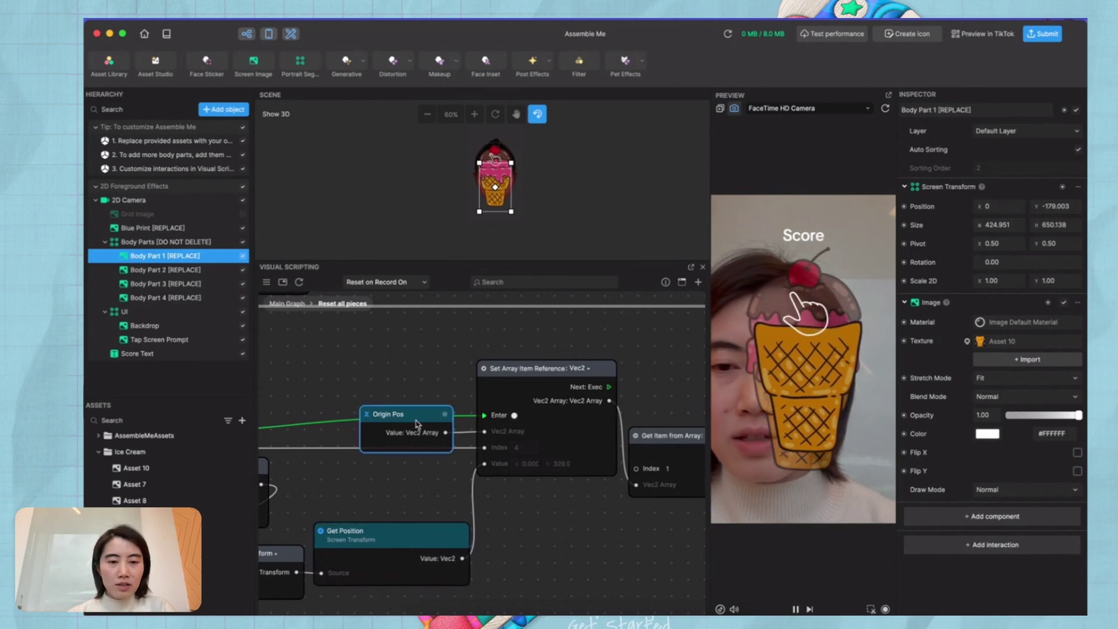
{"action": "left_click", "coordinate": [266, 282]}
{"action": "left_click", "coordinate": [308, 429]}
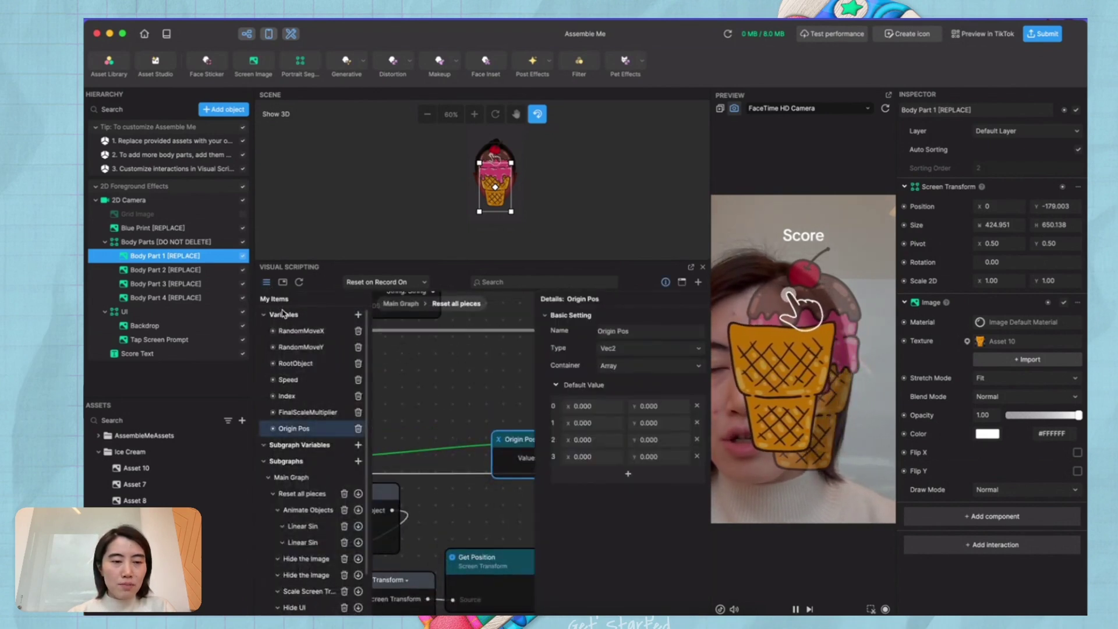
{"action": "left_click", "coordinate": [266, 282]}
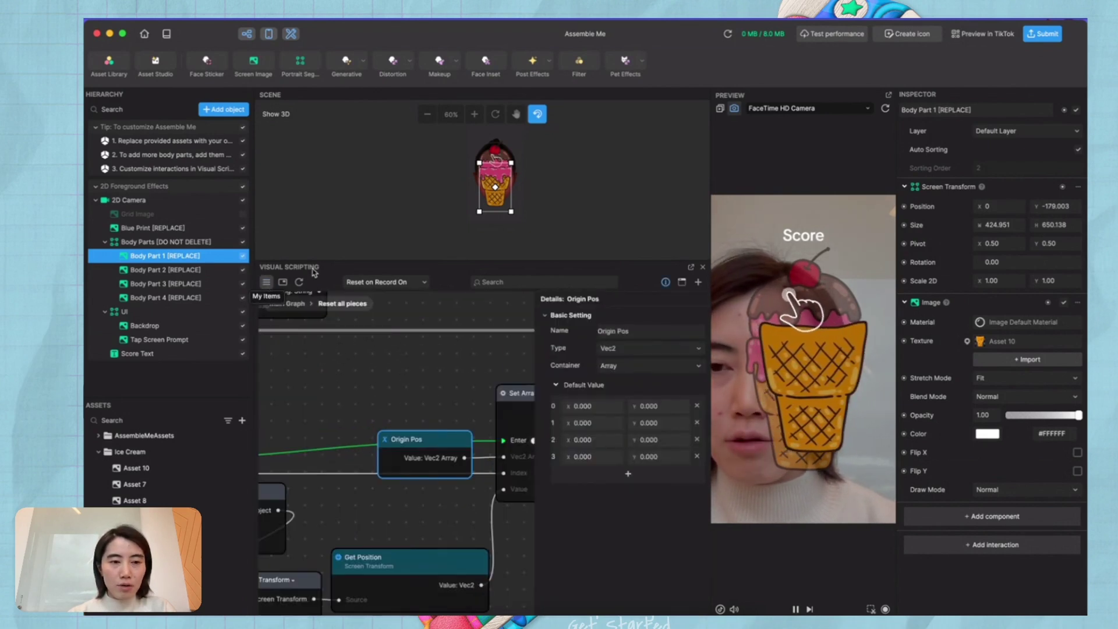
{"action": "left_click", "coordinate": [665, 282]}
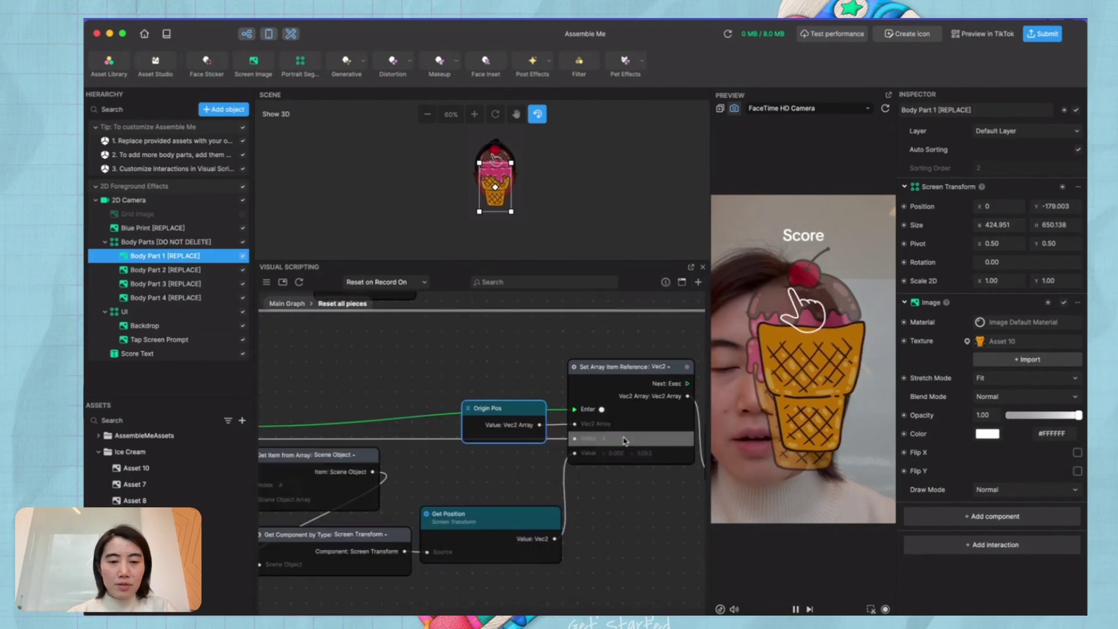
Check the Screen Transform positions of Body Part 3 and Body Part 4.
{"action": "scroll", "coordinate": [524, 465], "scroll_direction": "down", "scroll_amount": 2}
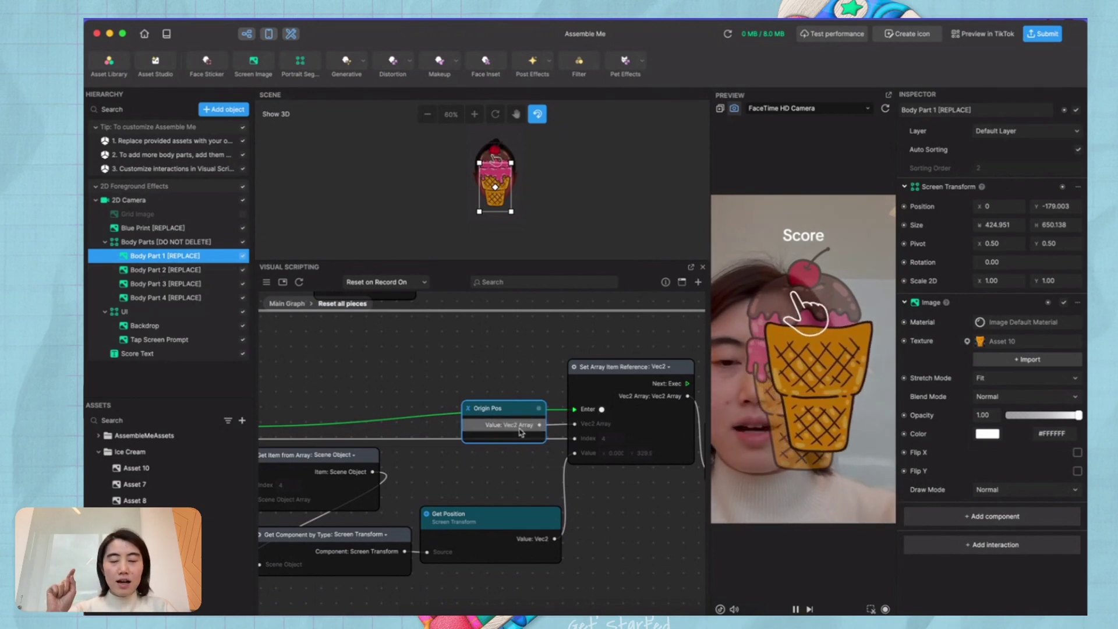
{"action": "left_click", "coordinate": [177, 285]}
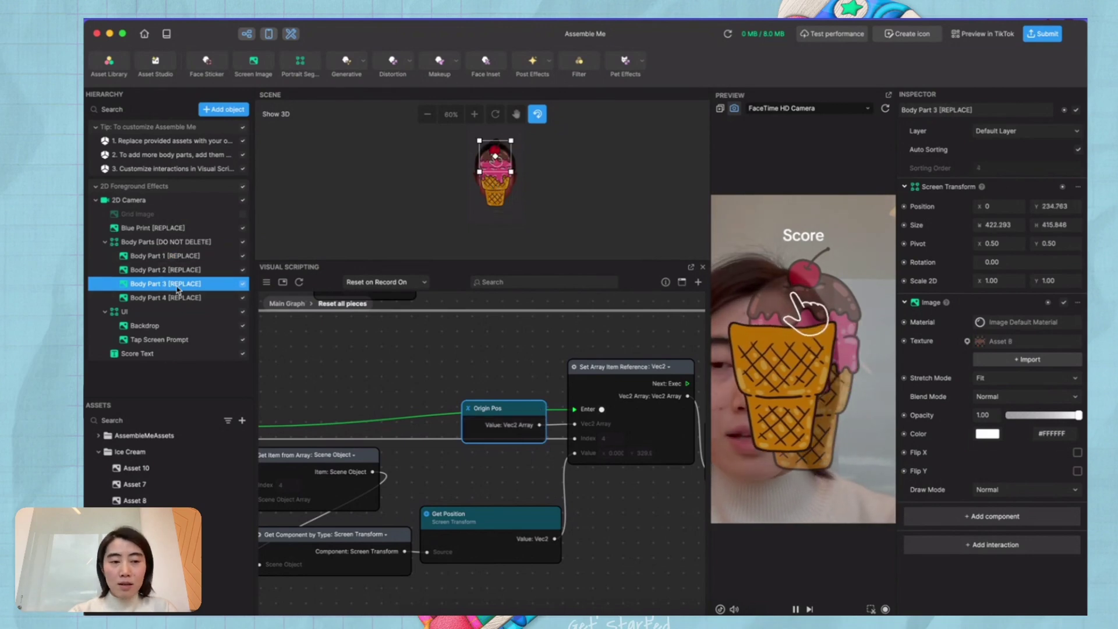
{"action": "left_click", "coordinate": [183, 299]}
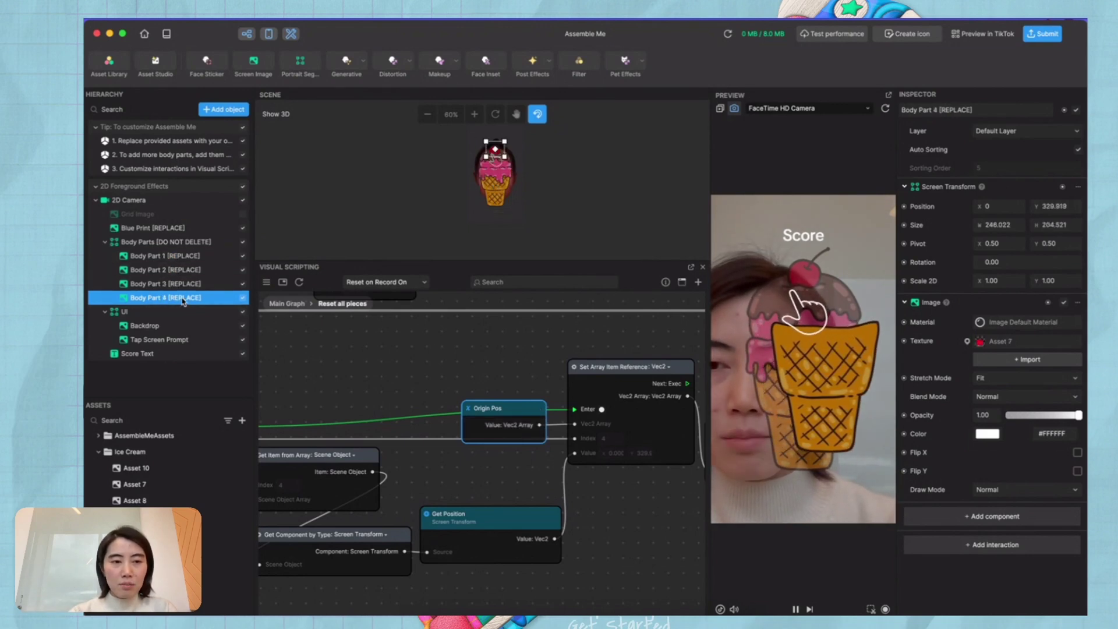
{"action": "scroll", "coordinate": [539, 378], "scroll_direction": "right", "scroll_amount": 5}
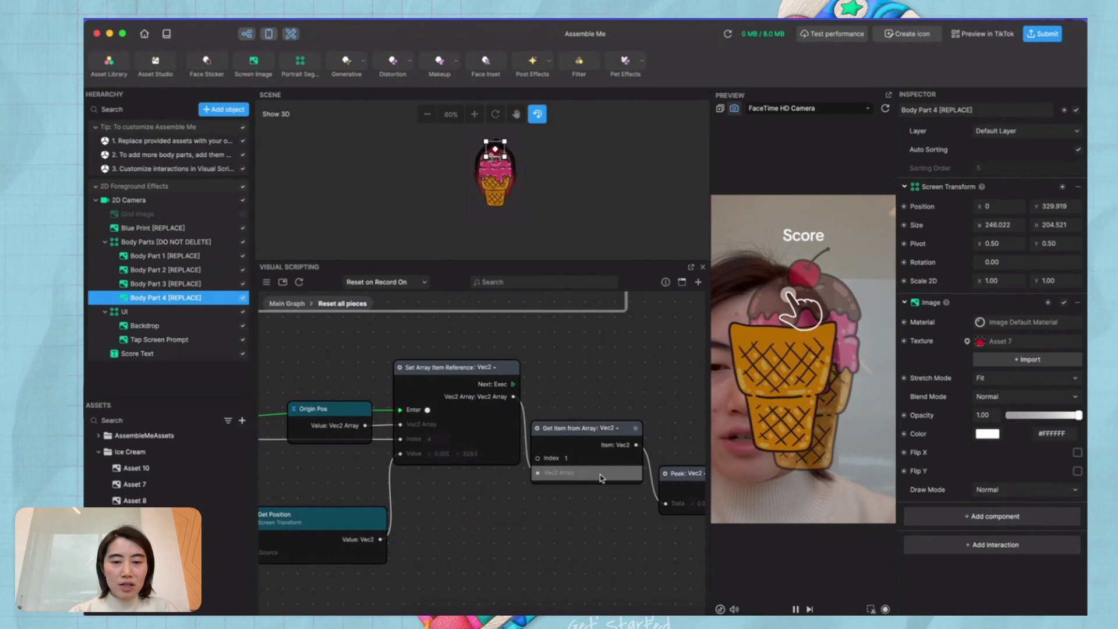
Trace the Origin Pos data from Set Array Item Reference through Get Item from Array to the Peek node.
{"action": "left_click", "coordinate": [606, 428]}
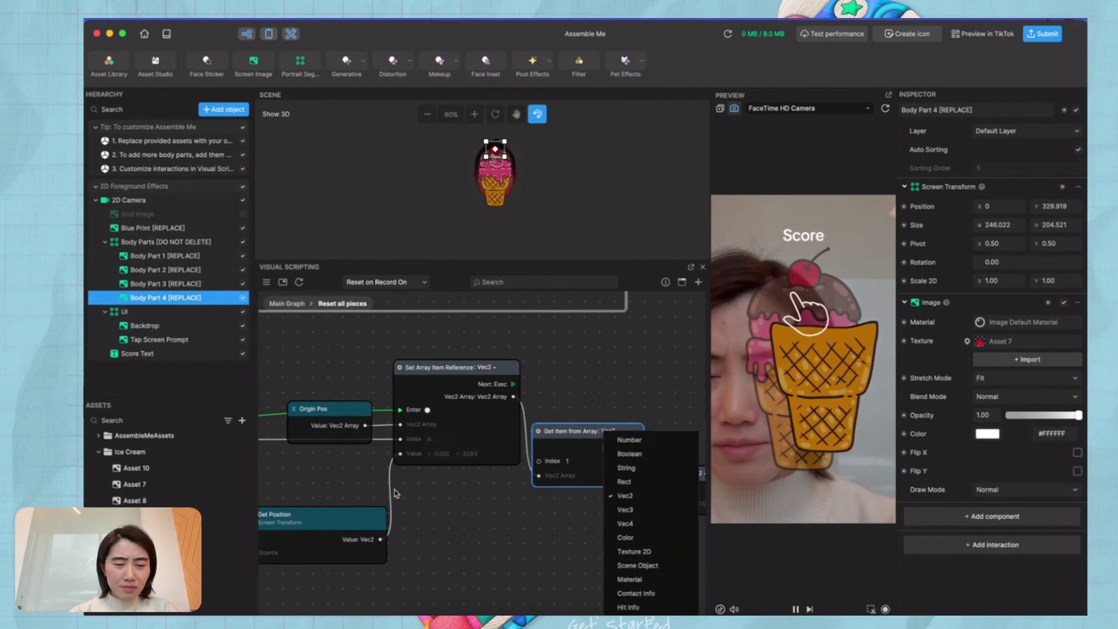
{"action": "scroll", "coordinate": [294, 442], "scroll_direction": "down", "scroll_amount": 5}
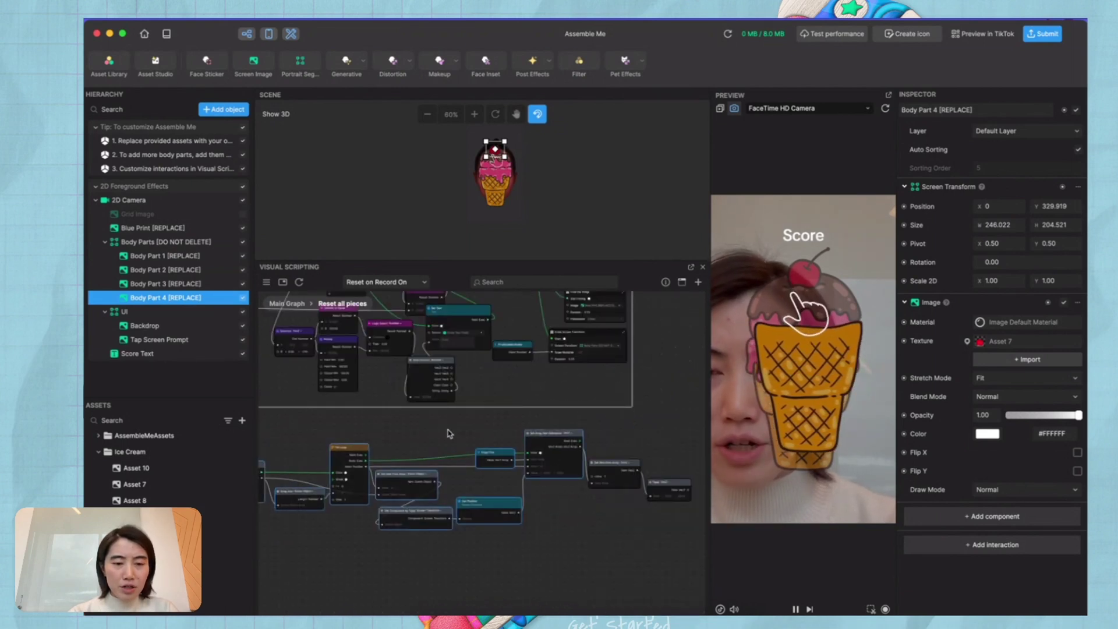
{"action": "scroll", "coordinate": [449, 433], "scroll_direction": "up", "scroll_amount": 5}
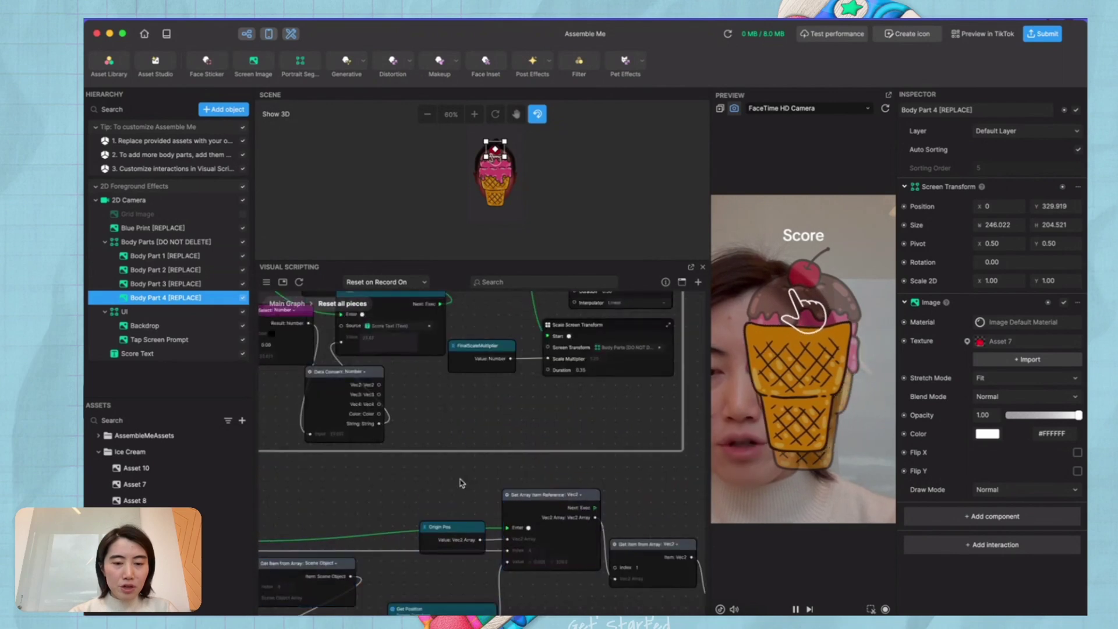
{"action": "scroll", "coordinate": [462, 483], "scroll_direction": "down", "scroll_amount": 5}
{"action": "scroll", "coordinate": [462, 483], "scroll_direction": "right", "scroll_amount": 5}
{"action": "scroll", "coordinate": [326, 402], "scroll_direction": "up", "scroll_amount": 3}
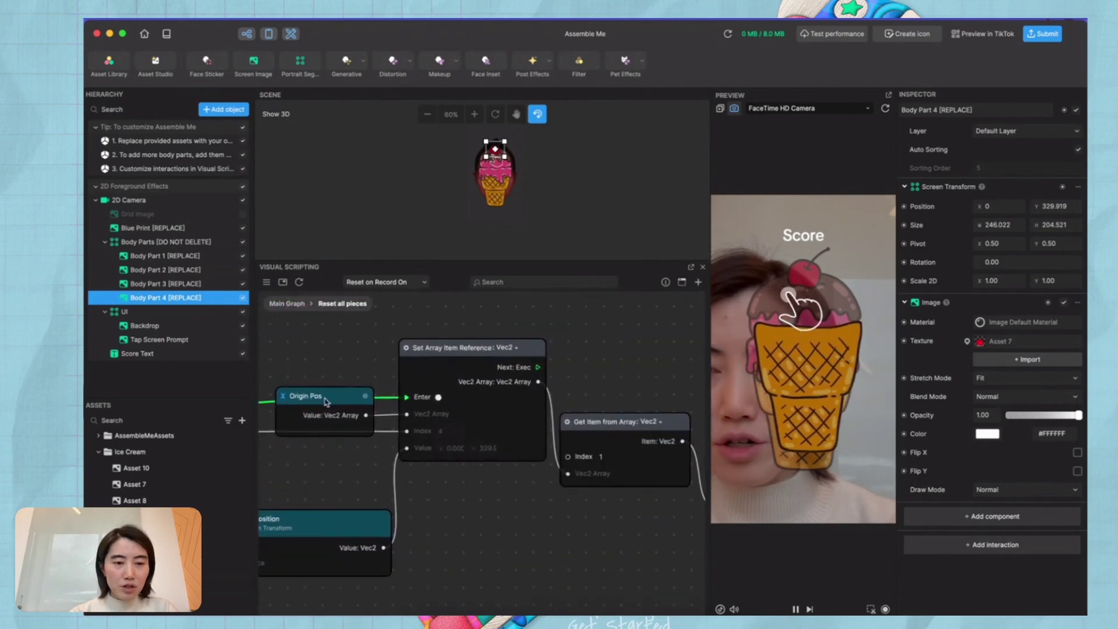
{"action": "scroll", "coordinate": [349, 407], "scroll_direction": "right", "scroll_amount": 5}
{"action": "scroll", "coordinate": [349, 408], "scroll_direction": "down", "scroll_amount": 1}
{"action": "left_click", "coordinate": [639, 389]}
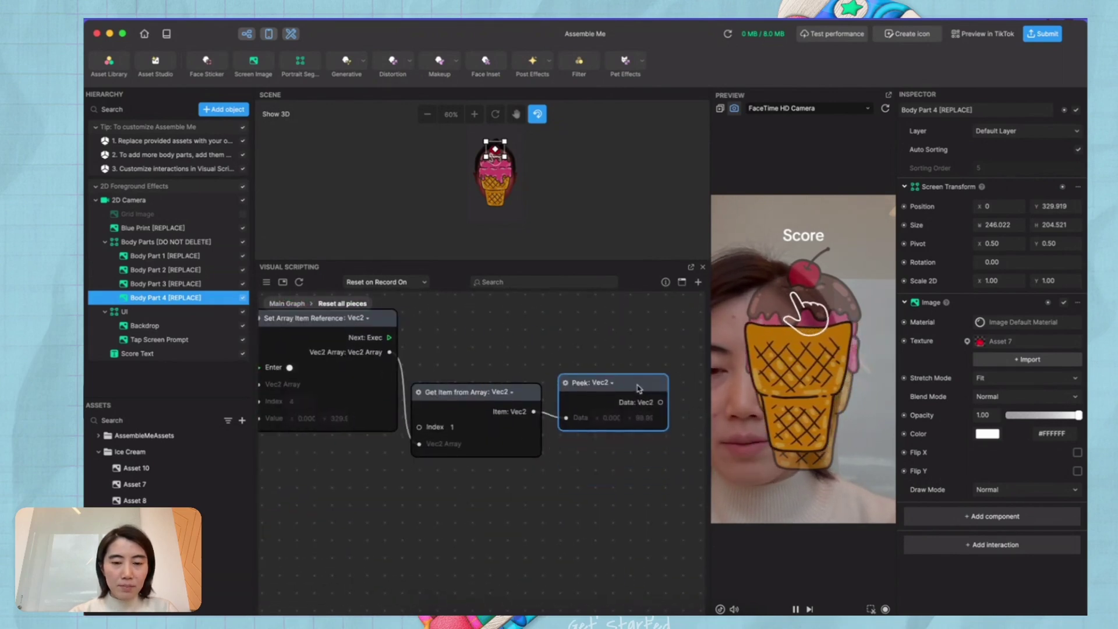
{"action": "left_click_drag", "start_coordinate": [638, 389], "coordinate": [630, 386]}
{"action": "scroll", "coordinate": [357, 469], "scroll_direction": "left", "scroll_amount": 5}
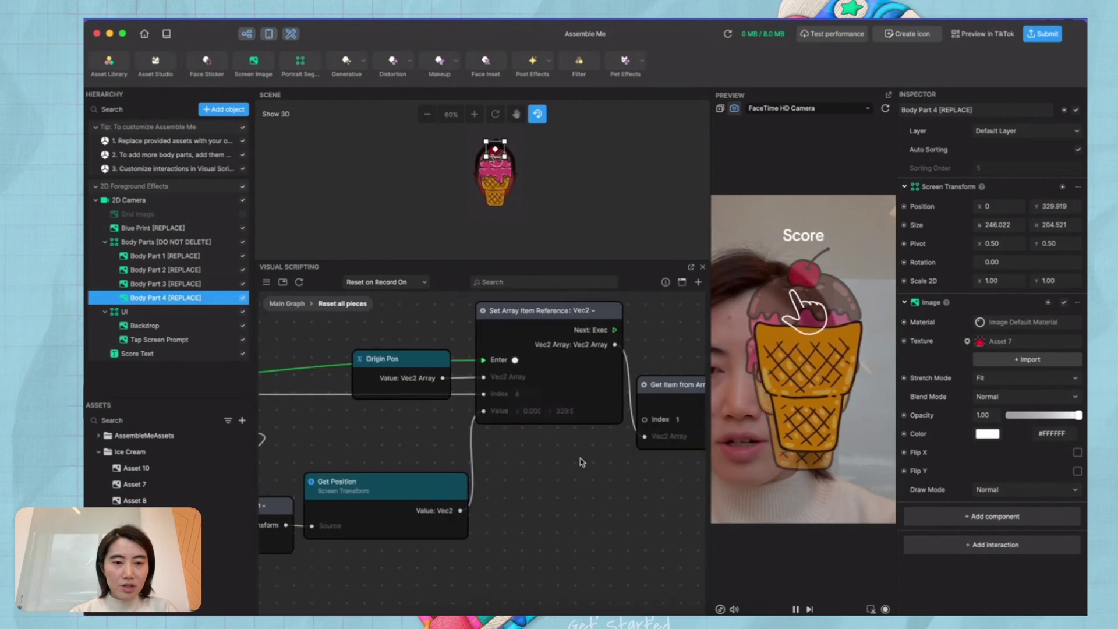
{"action": "scroll", "coordinate": [349, 460], "scroll_direction": "up", "scroll_amount": 1}
{"action": "scroll", "coordinate": [344, 449], "scroll_direction": "right", "scroll_amount": 5}
Set the Get Item from Array index to 0 and compare the Peek value with Body Part 1's position.
{"action": "scroll", "coordinate": [345, 449], "scroll_direction": "down", "scroll_amount": 1}
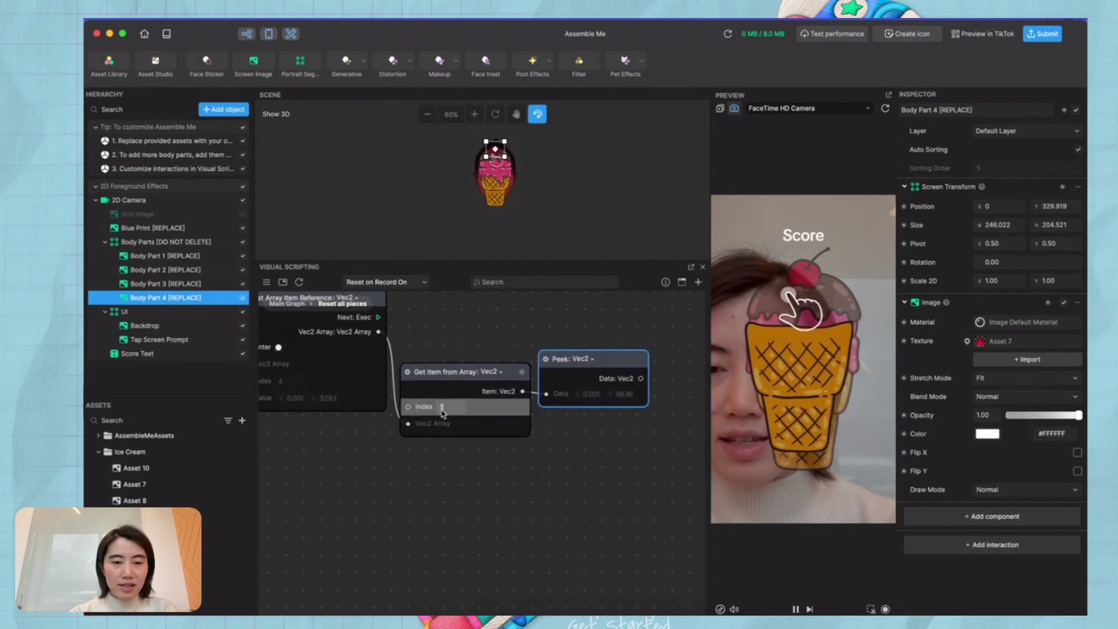
{"action": "scroll", "coordinate": [440, 415], "scroll_direction": "up", "scroll_amount": 2}
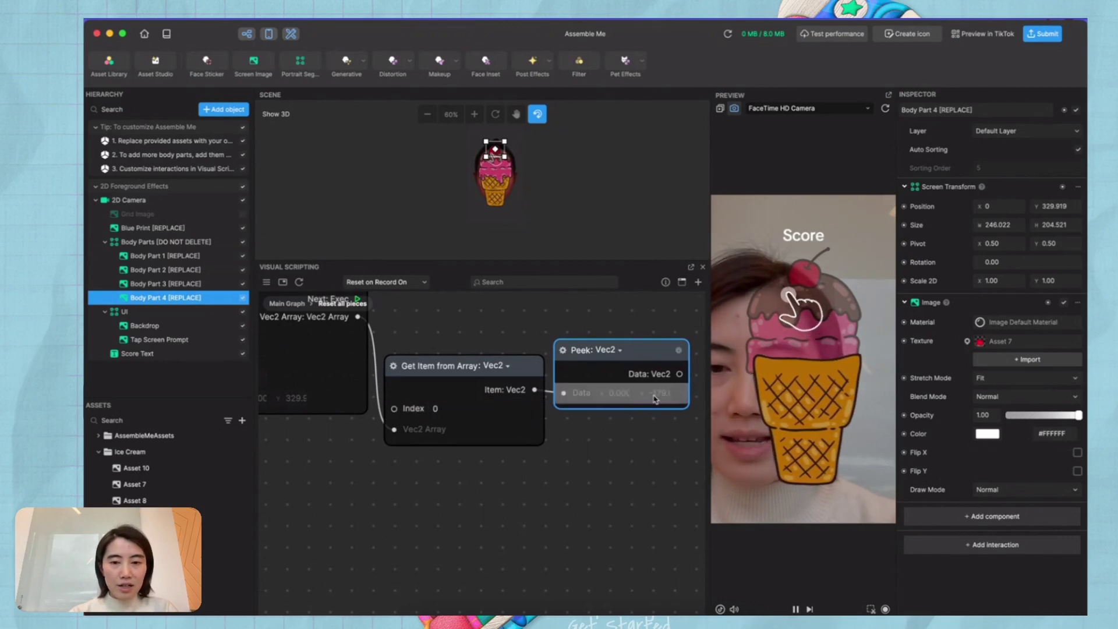
{"action": "scroll", "coordinate": [654, 399], "scroll_direction": "up", "scroll_amount": 3}
{"action": "scroll", "coordinate": [640, 402], "scroll_direction": "right", "scroll_amount": 3}
{"action": "right_click", "coordinate": [614, 432]}
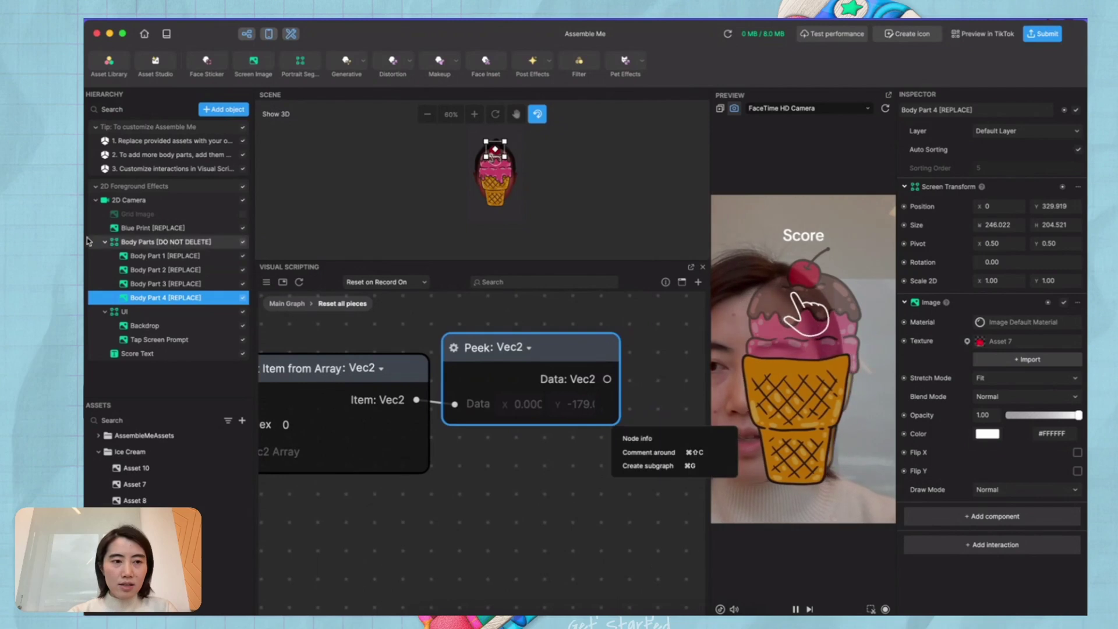
{"action": "left_click", "coordinate": [147, 259]}
{"action": "left_click", "coordinate": [154, 259]}
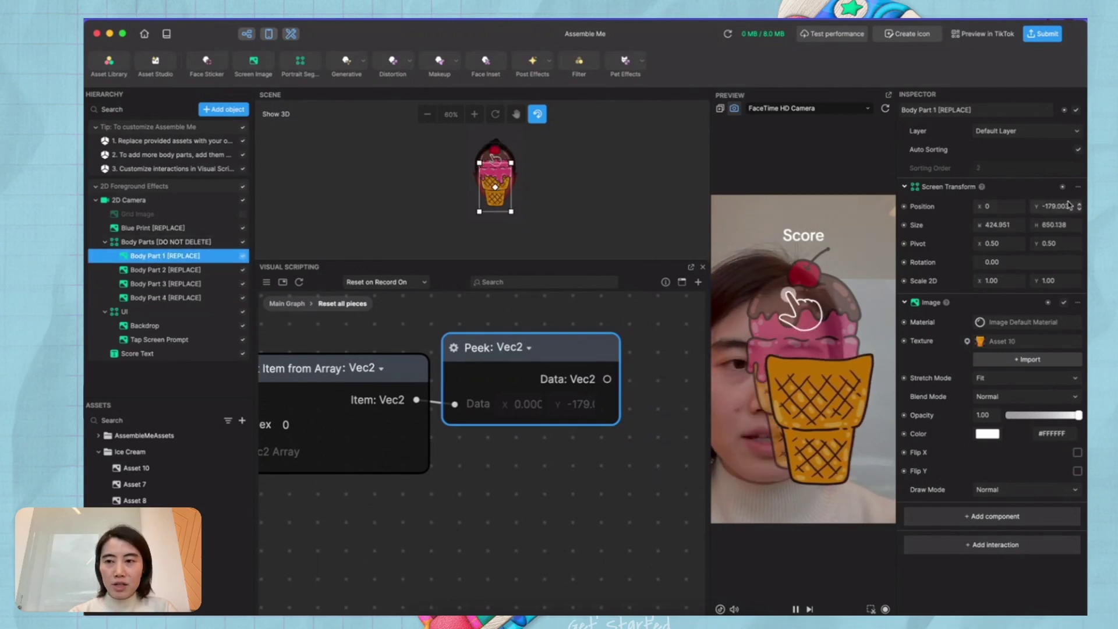
Set the Get Item from Array index to 1 and to 3, comparing the Peek values with Body Parts 2 and 4.
{"action": "left_click", "coordinate": [186, 271]}
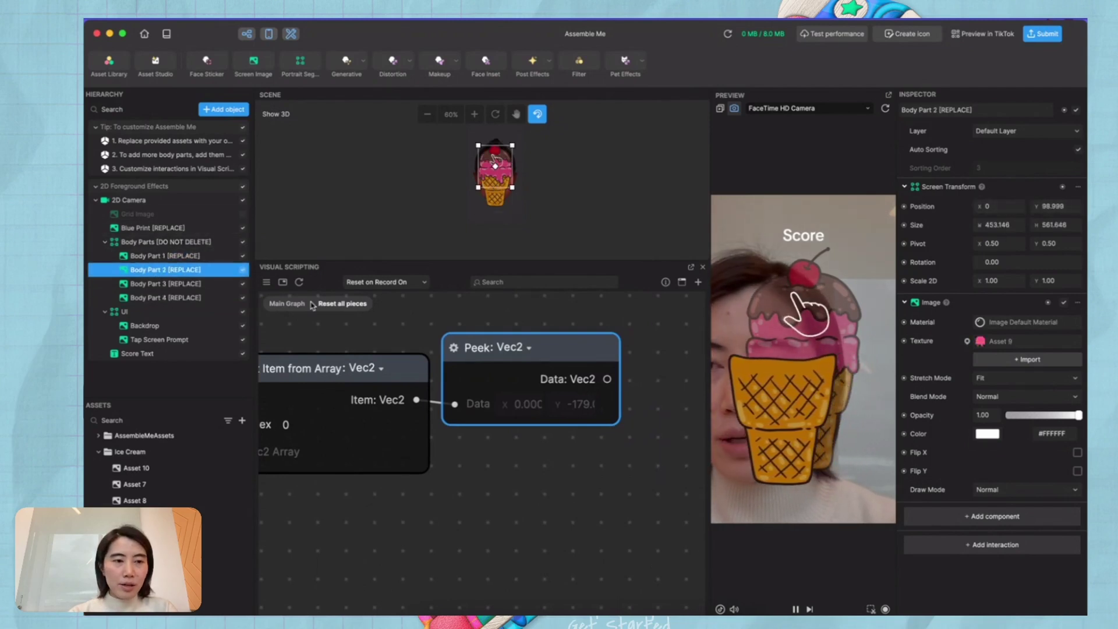
{"action": "scroll", "coordinate": [350, 396], "scroll_direction": "left", "scroll_amount": 3}
{"action": "left_click_drag", "start_coordinate": [376, 428], "coordinate": [359, 429]}
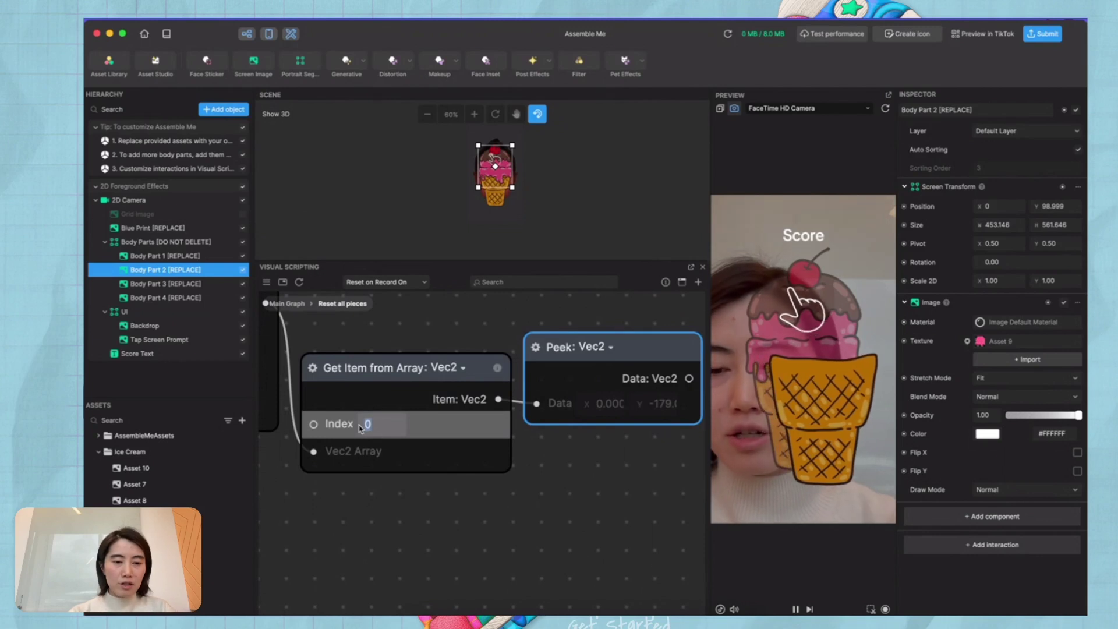
{"action": "type", "text": "1"}
{"action": "key", "text": "Return"}
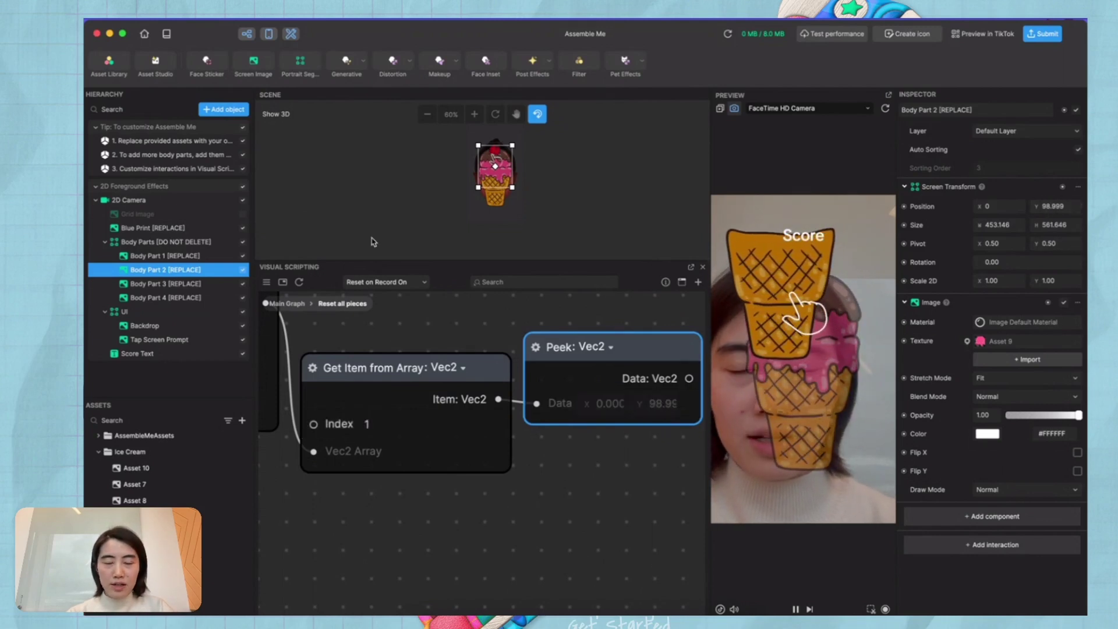
{"action": "left_click", "coordinate": [190, 284]}
{"action": "key", "text": "Down"}
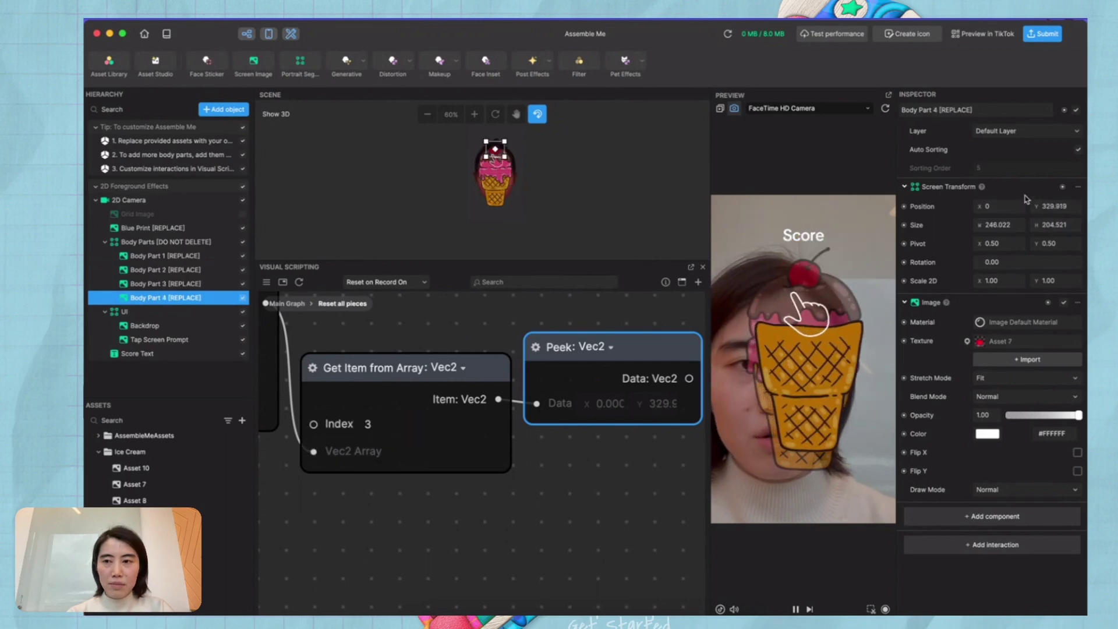
Select the whole node chain that stores the original positions, from the Start node to the Peek node.
{"action": "scroll", "coordinate": [504, 483], "scroll_direction": "down", "scroll_amount": 10}
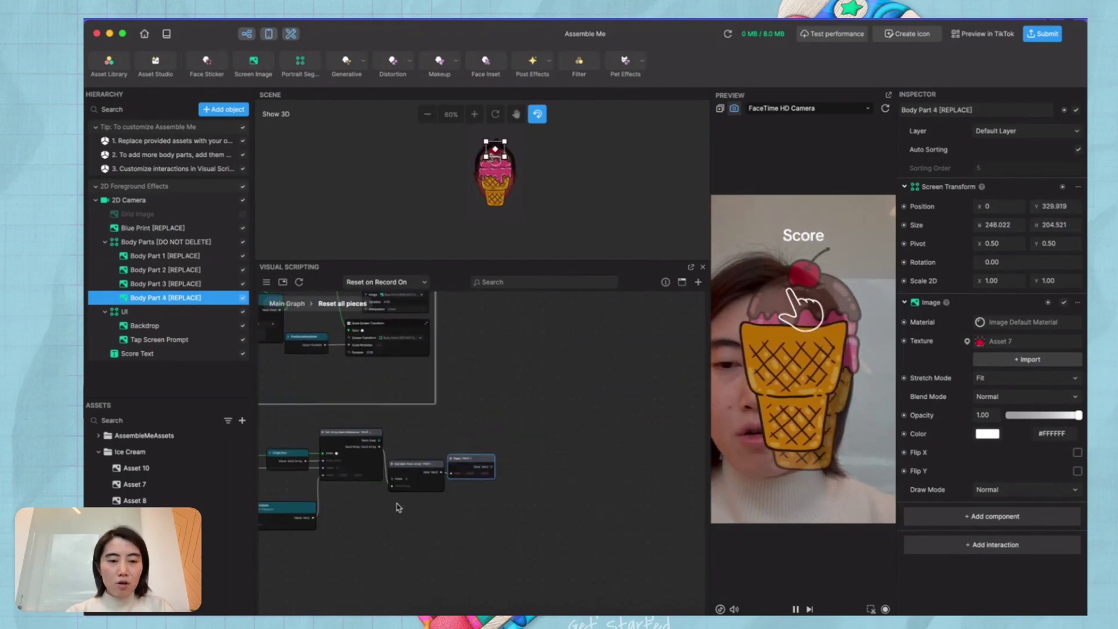
{"action": "scroll", "coordinate": [633, 505], "scroll_direction": "down", "scroll_amount": 5}
{"action": "scroll", "coordinate": [663, 524], "scroll_direction": "up", "scroll_amount": 6}
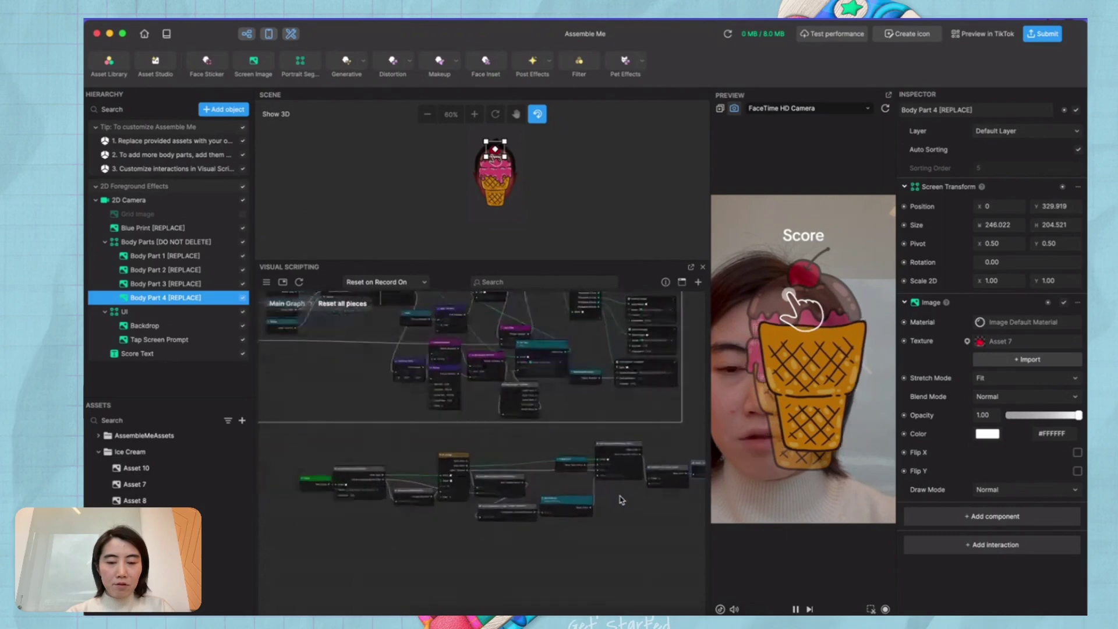
{"action": "scroll", "coordinate": [684, 528], "scroll_direction": "down", "scroll_amount": 2}
{"action": "left_click_drag", "start_coordinate": [682, 528], "coordinate": [302, 441]}
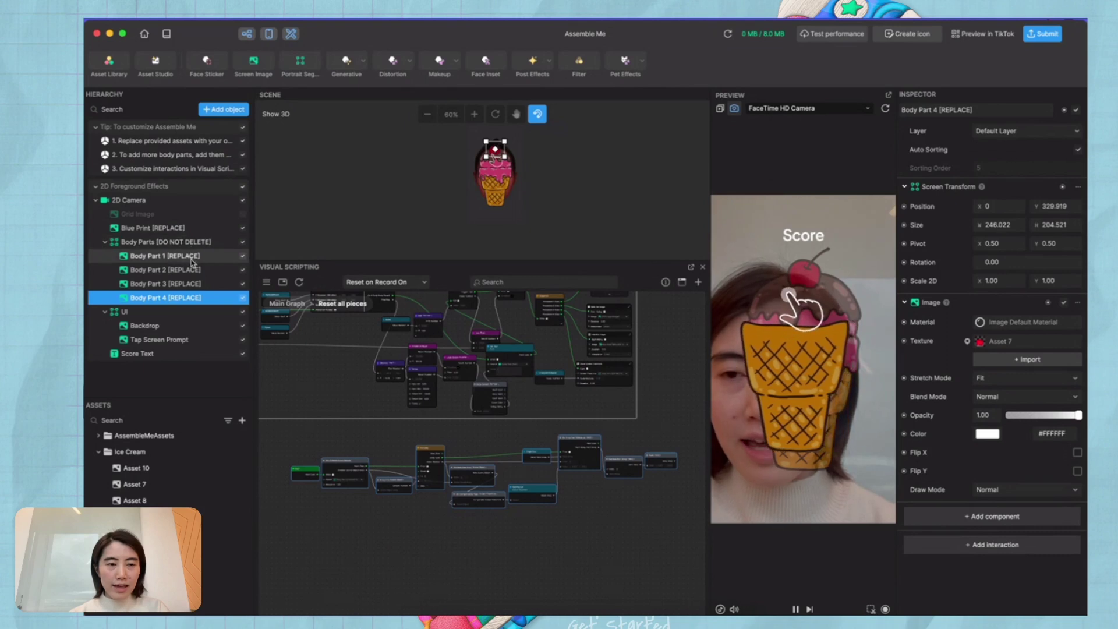
Review the positions of the four body parts and the Origin Pos variable that stores them.
{"action": "left_click", "coordinate": [202, 283]}
{"action": "key", "text": "Down"}
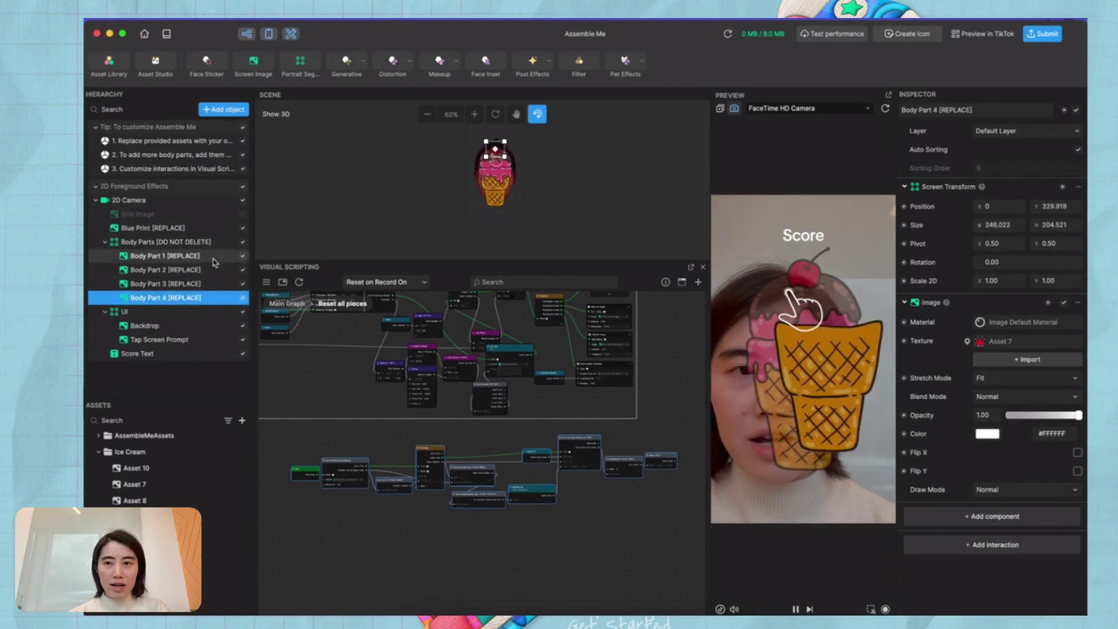
{"action": "key", "text": "Up"}
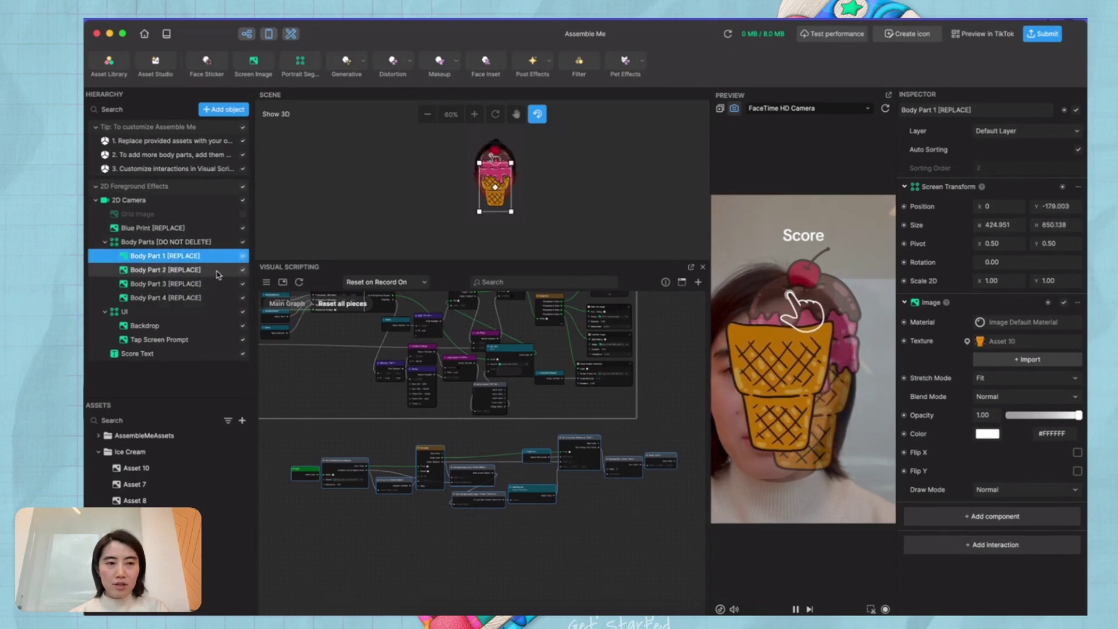
{"action": "left_click", "coordinate": [215, 300]}
{"action": "left_click", "coordinate": [267, 282]}
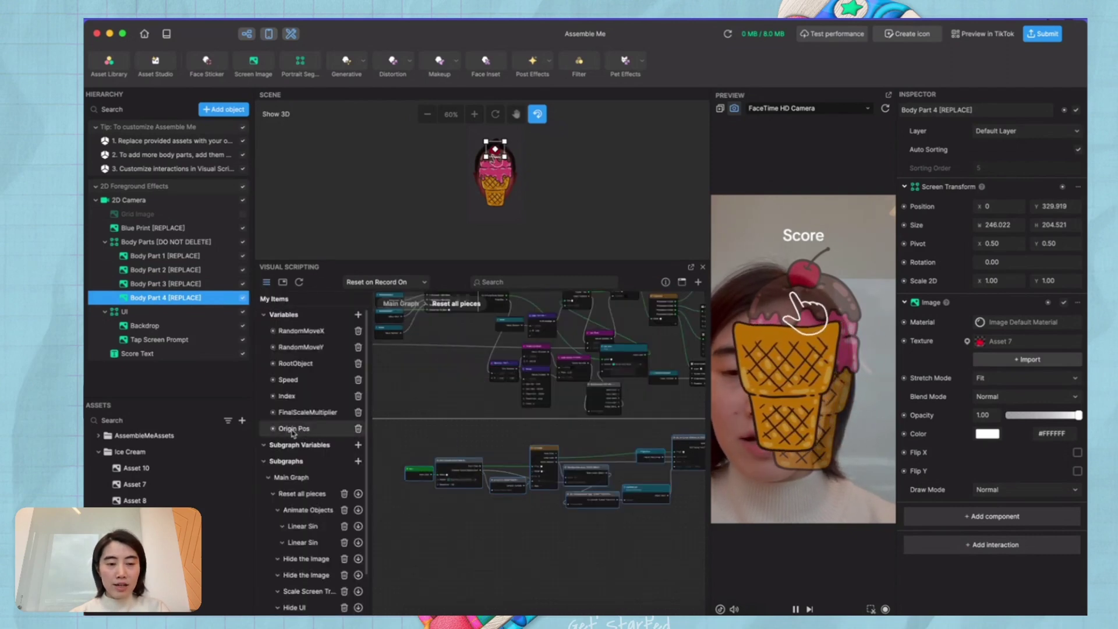
{"action": "left_click", "coordinate": [266, 283]}
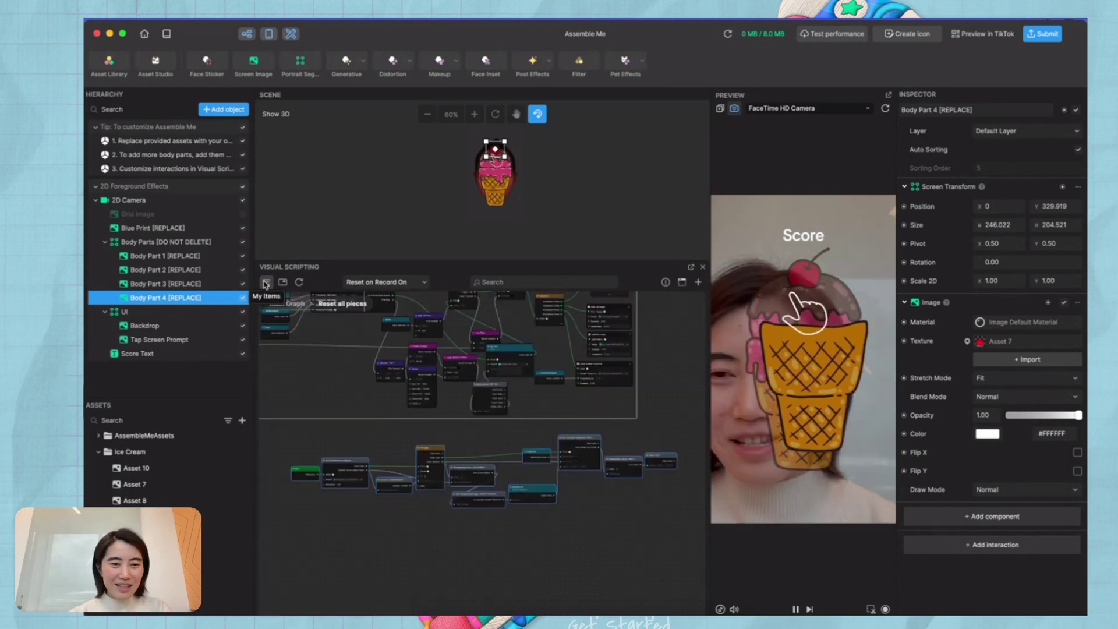
{"action": "left_click", "coordinate": [185, 258]}
{"action": "left_click", "coordinate": [195, 273]}
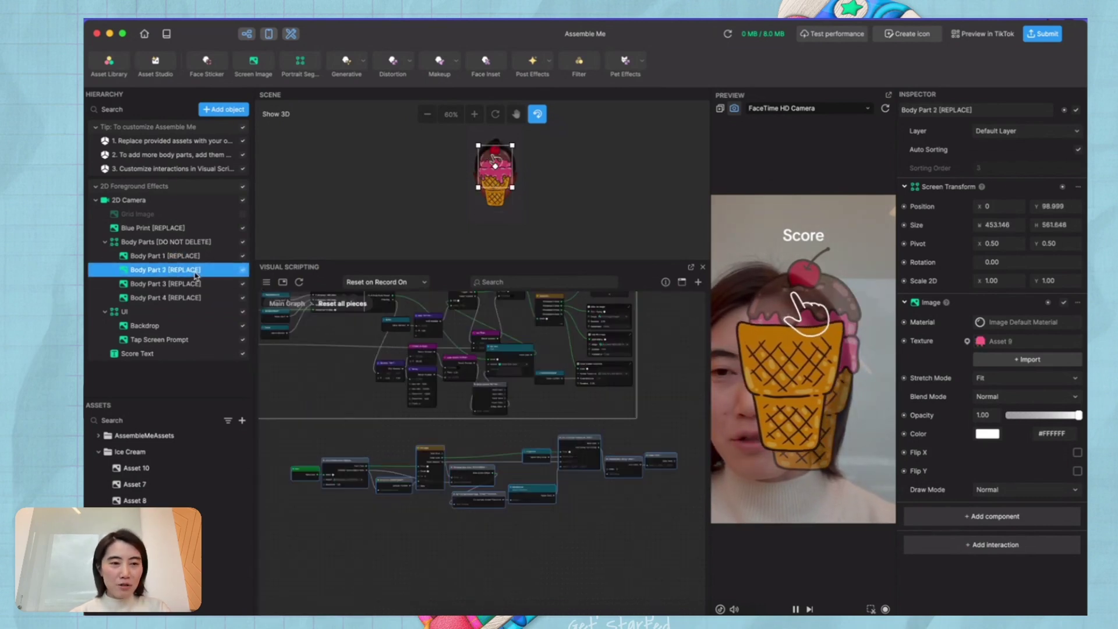
{"action": "left_click", "coordinate": [204, 258]}
{"action": "left_click", "coordinate": [207, 272]}
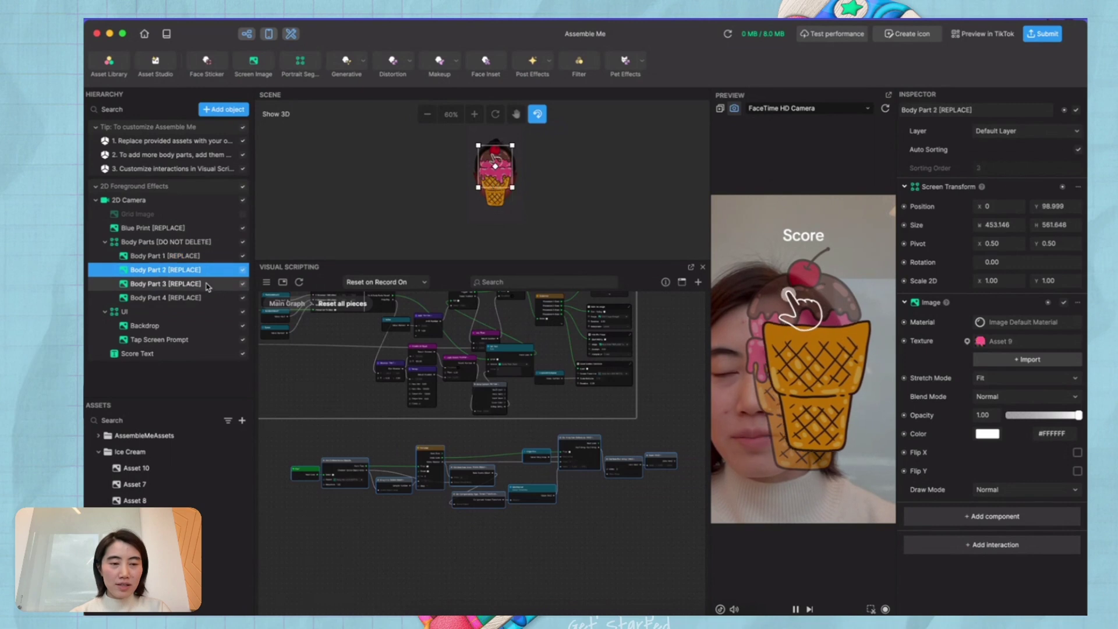
{"action": "left_click", "coordinate": [208, 285]}
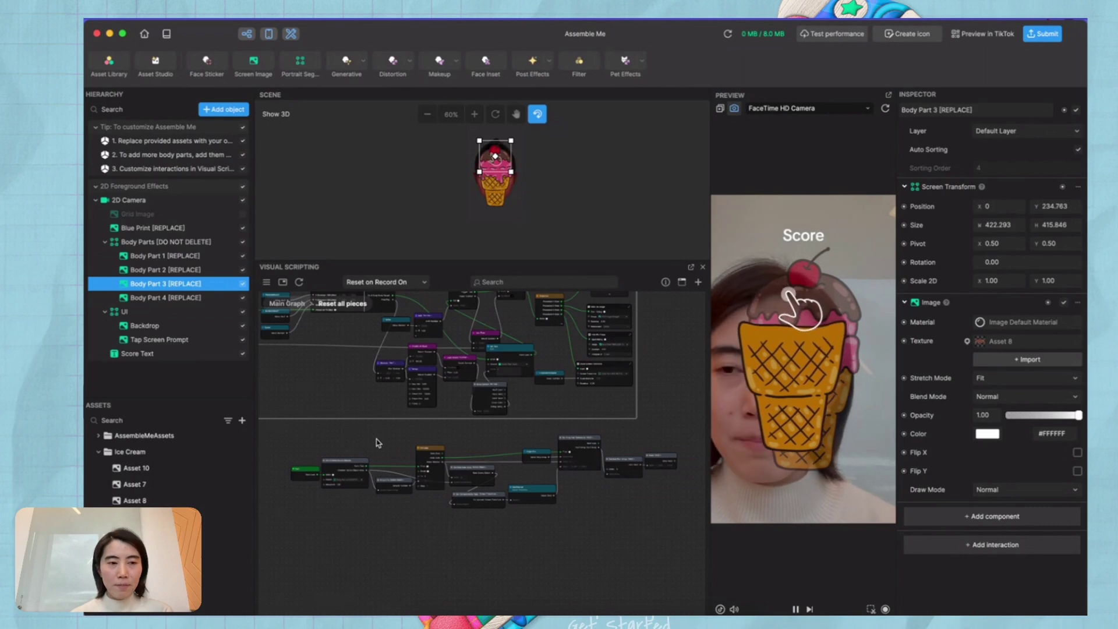
Create a Get Position node from Body Part 1's Screen Transform position and delete it again.
{"action": "left_click", "coordinate": [165, 257]}
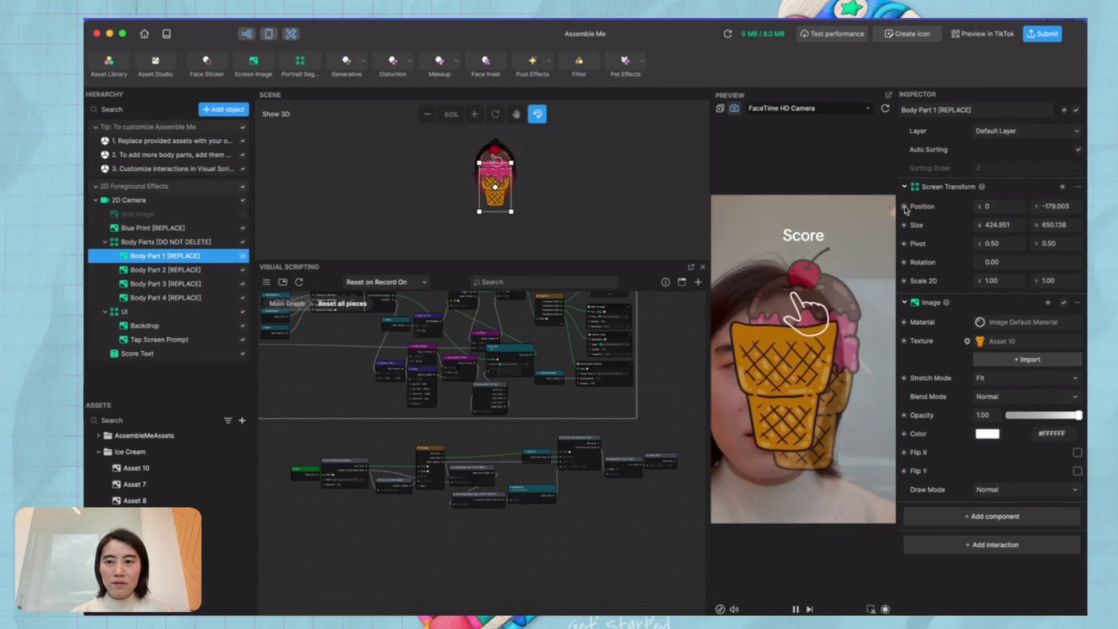
{"action": "mouse_move", "coordinate": [906, 210]}
{"action": "left_click_drag", "start_coordinate": [931, 220], "coordinate": [532, 479]}
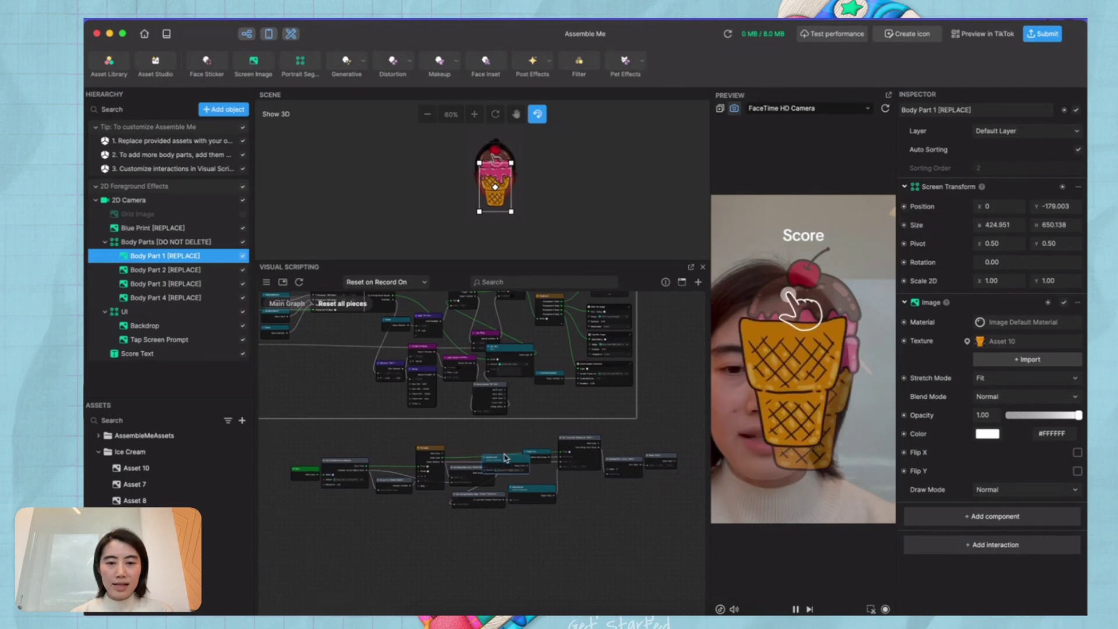
{"action": "scroll", "coordinate": [585, 502], "scroll_direction": "up", "scroll_amount": 5}
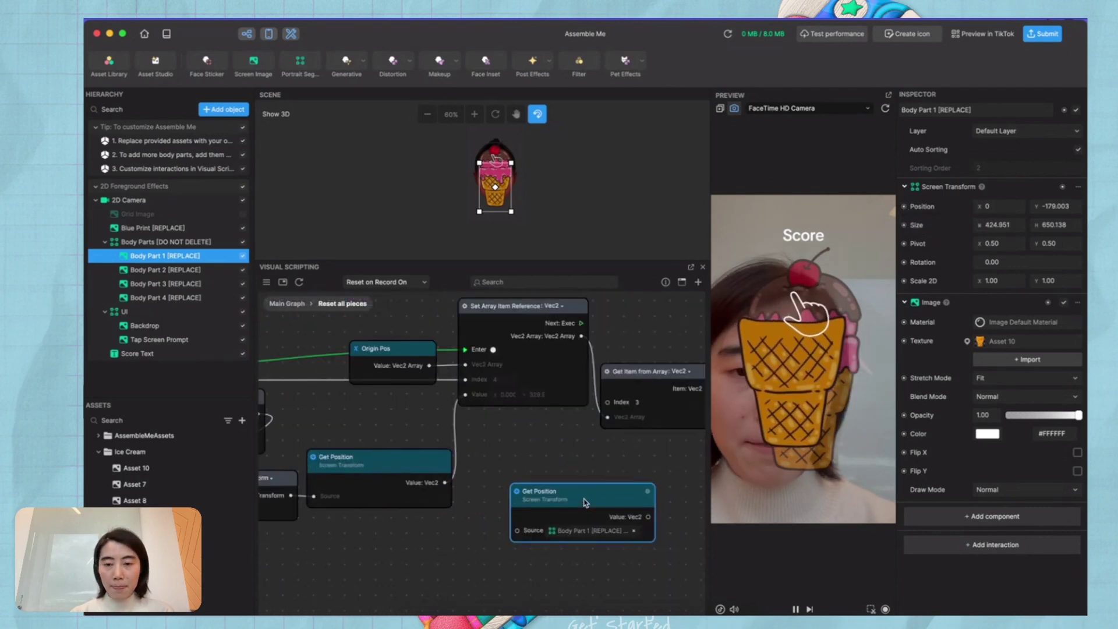
{"action": "key", "text": "BackSpace"}
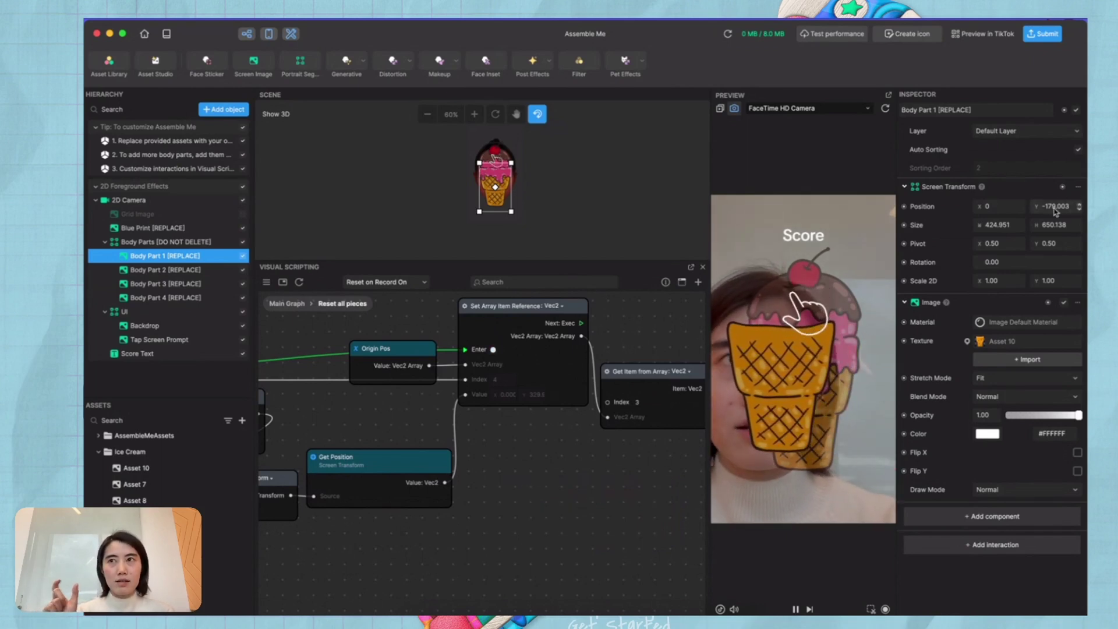
Create an Origin Pos variable node and place it in the free space before the Distance node.
{"action": "scroll", "coordinate": [497, 454], "scroll_direction": "up", "scroll_amount": 10}
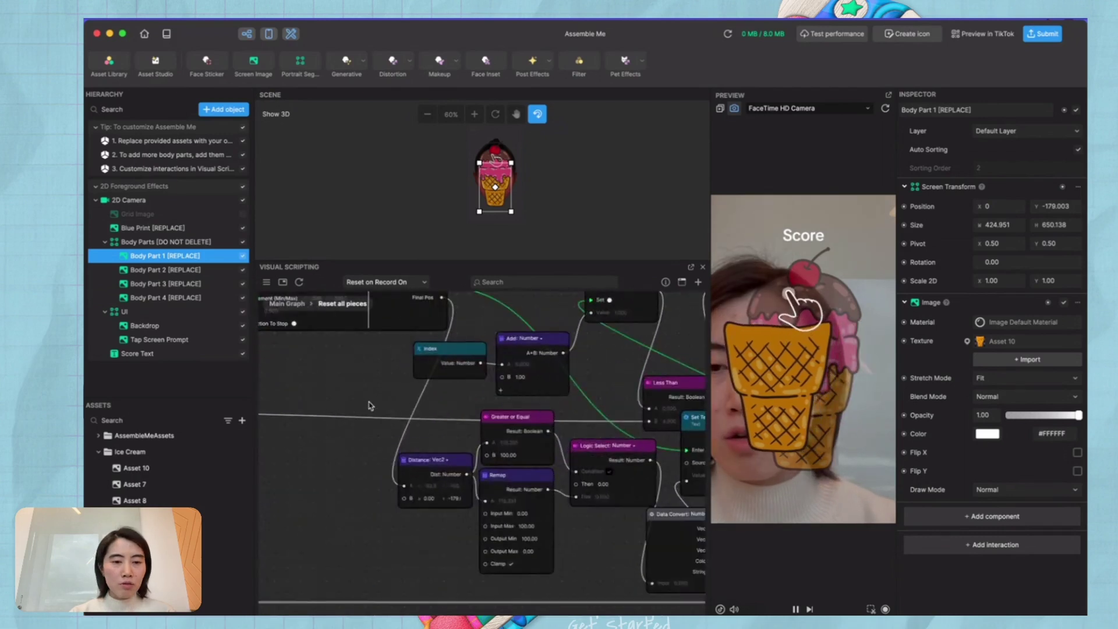
{"action": "scroll", "coordinate": [455, 437], "scroll_direction": "down", "scroll_amount": 3}
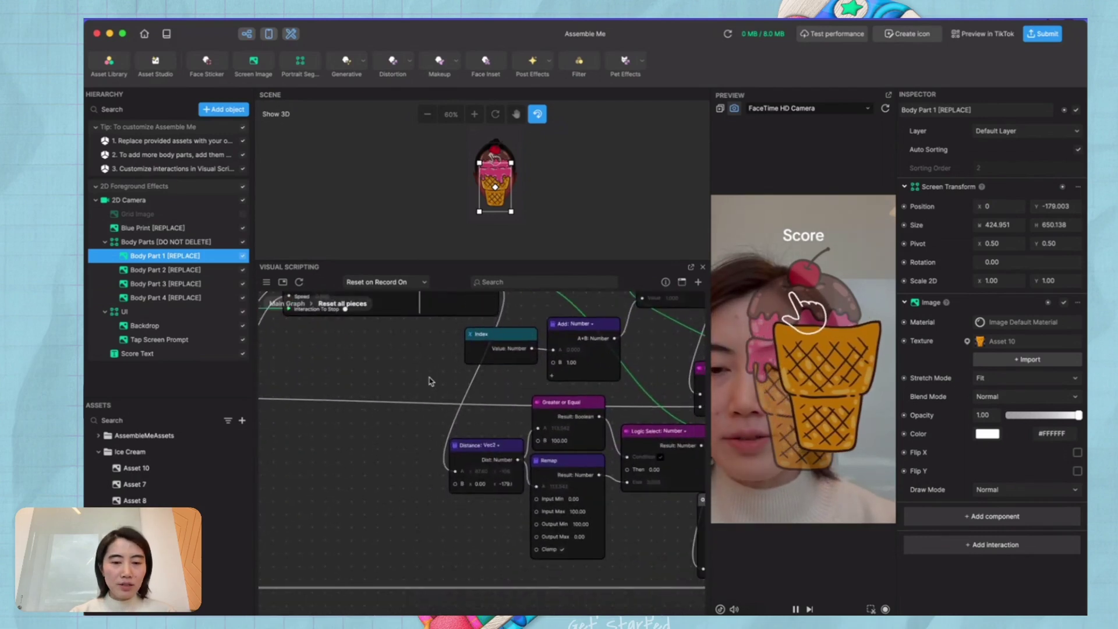
{"action": "scroll", "coordinate": [430, 381], "scroll_direction": "up", "scroll_amount": 3, "text": "ctrl"}
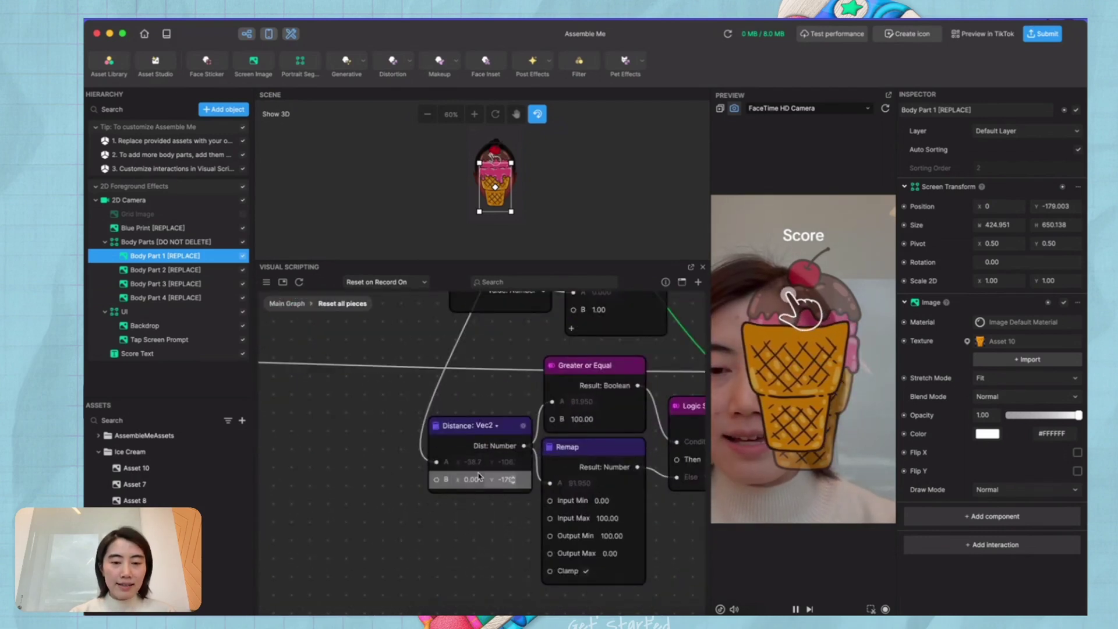
{"action": "left_click", "coordinate": [266, 282]}
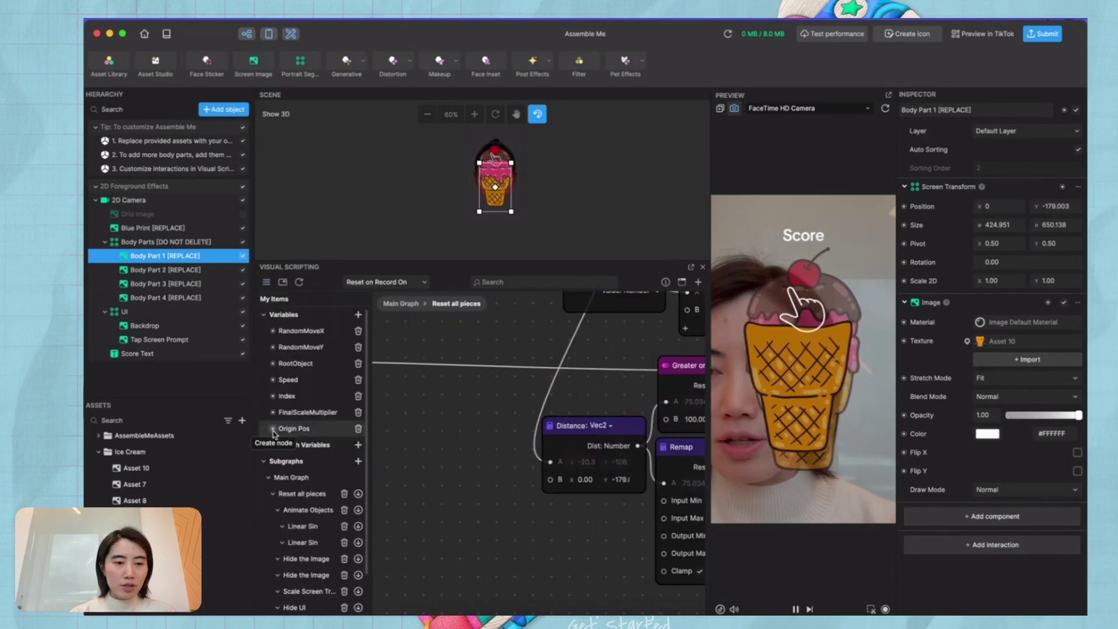
{"action": "left_click", "coordinate": [274, 431]}
{"action": "left_click", "coordinate": [294, 445]}
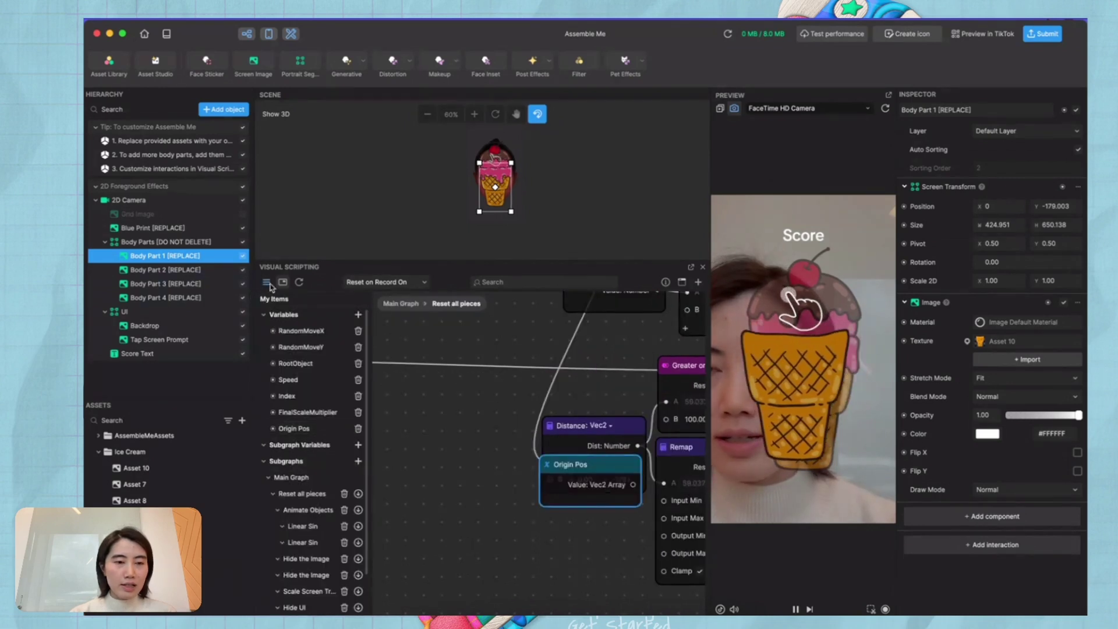
{"action": "left_click_drag", "start_coordinate": [477, 469], "coordinate": [257, 463]}
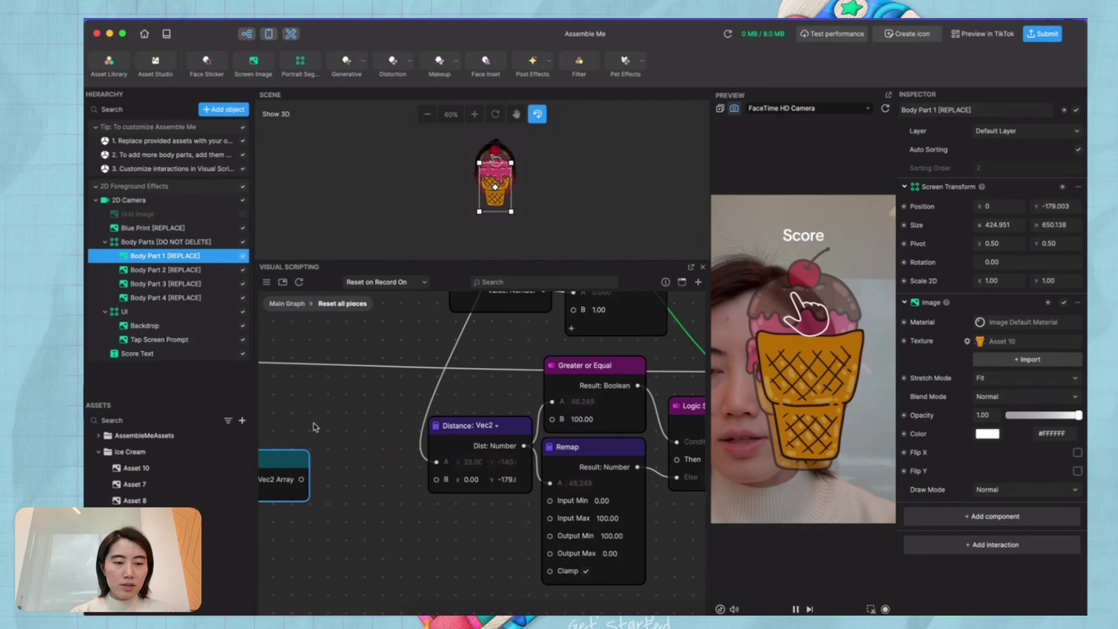
Add a Get Item from Array node fed by Origin Pos and Index, and connect its item to the Distance node's B input.
{"action": "left_click_drag", "start_coordinate": [325, 421], "coordinate": [583, 420]}
{"action": "left_click_drag", "start_coordinate": [530, 458], "coordinate": [487, 479]}
{"action": "type", "text": "e"}
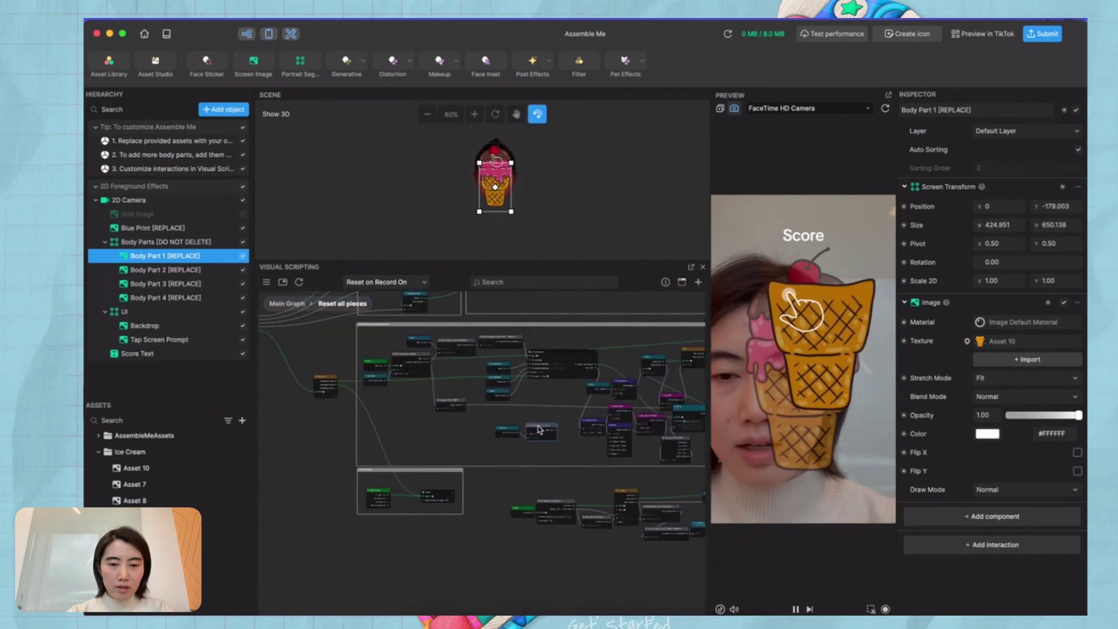
{"action": "scroll", "coordinate": [547, 415], "scroll_direction": "up", "scroll_amount": 5}
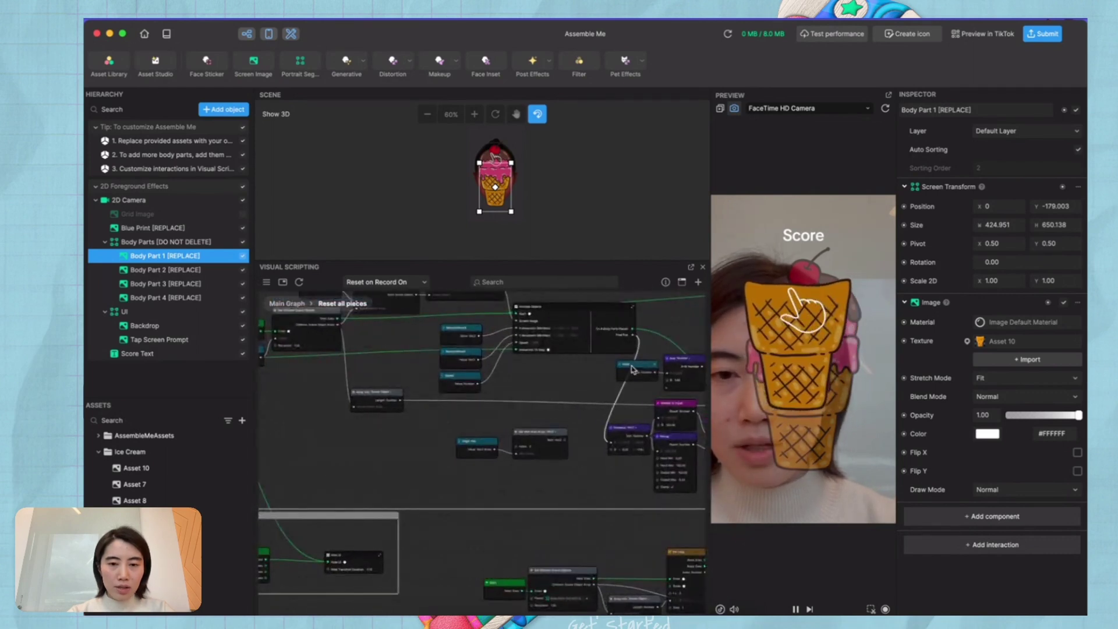
{"action": "left_click_drag", "start_coordinate": [467, 521], "coordinate": [579, 526]}
{"action": "scroll", "coordinate": [494, 507], "scroll_direction": "right", "scroll_amount": 3}
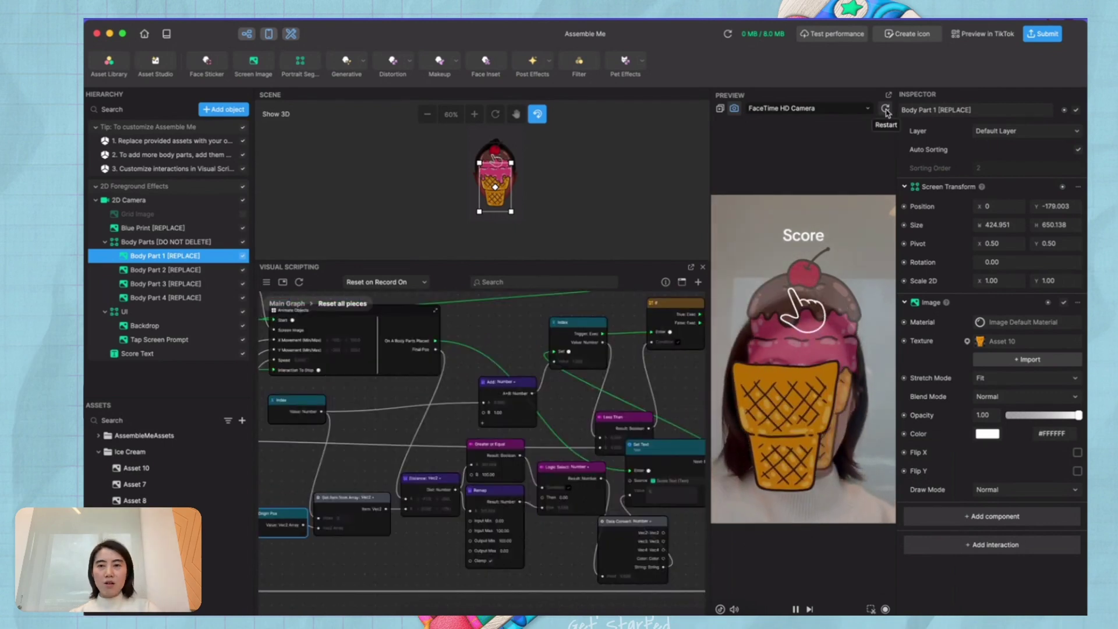
Restart the preview and inspect the Get Item from Array node's Index and the positions of Body Parts 3 and 2.
{"action": "left_click", "coordinate": [885, 109]}
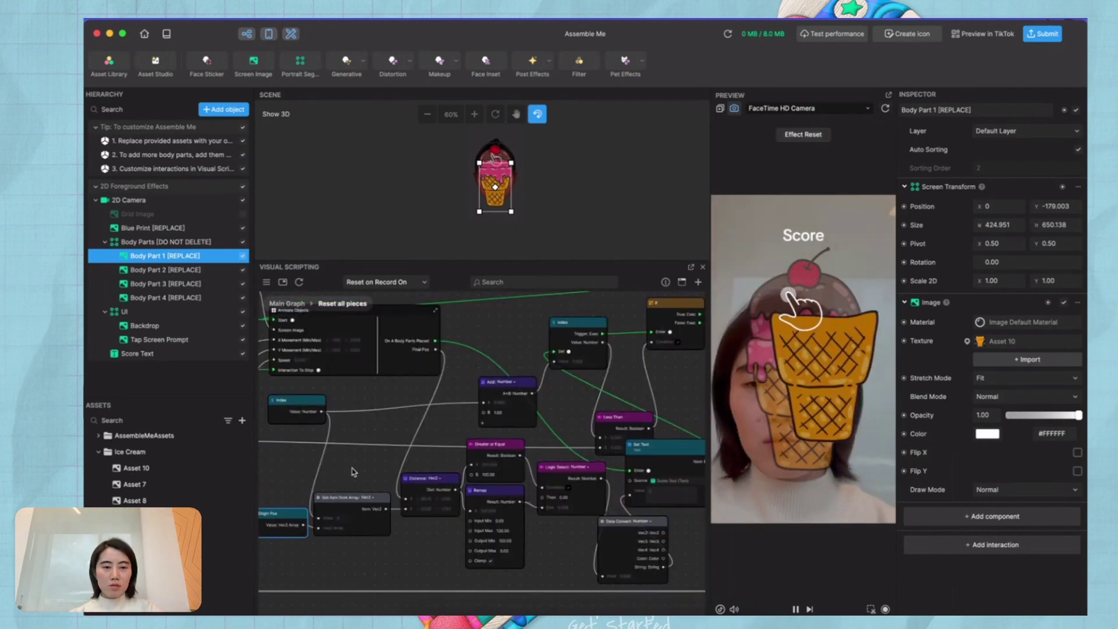
{"action": "scroll", "coordinate": [353, 472], "scroll_direction": "up", "scroll_amount": 5}
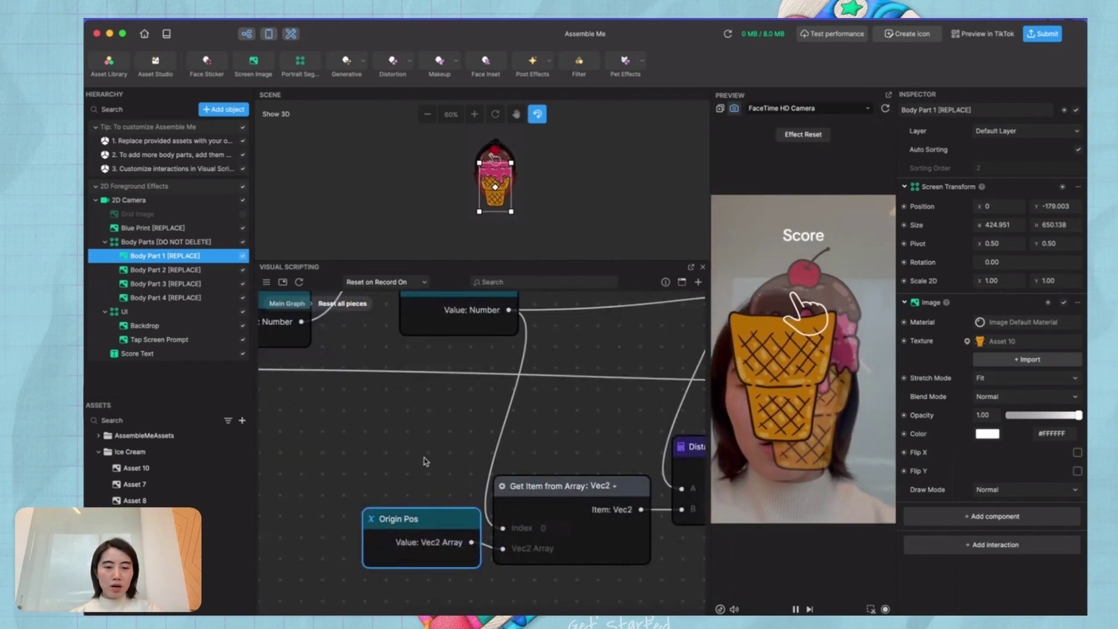
{"action": "left_click_drag", "start_coordinate": [425, 462], "coordinate": [340, 489]}
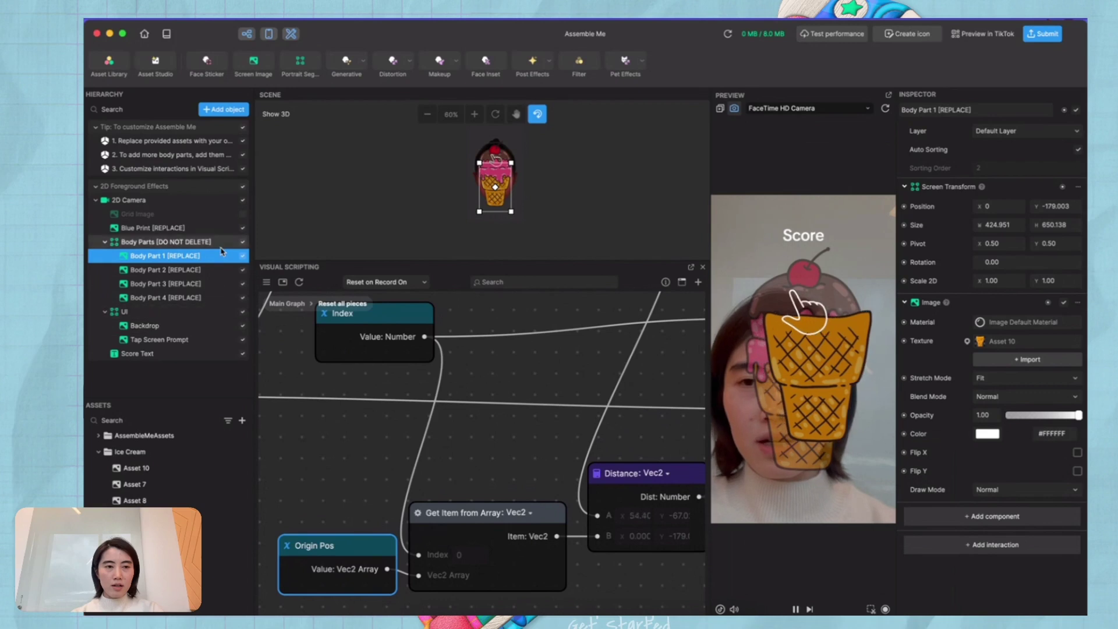
{"action": "left_click", "coordinate": [161, 283]}
{"action": "left_click", "coordinate": [172, 272]}
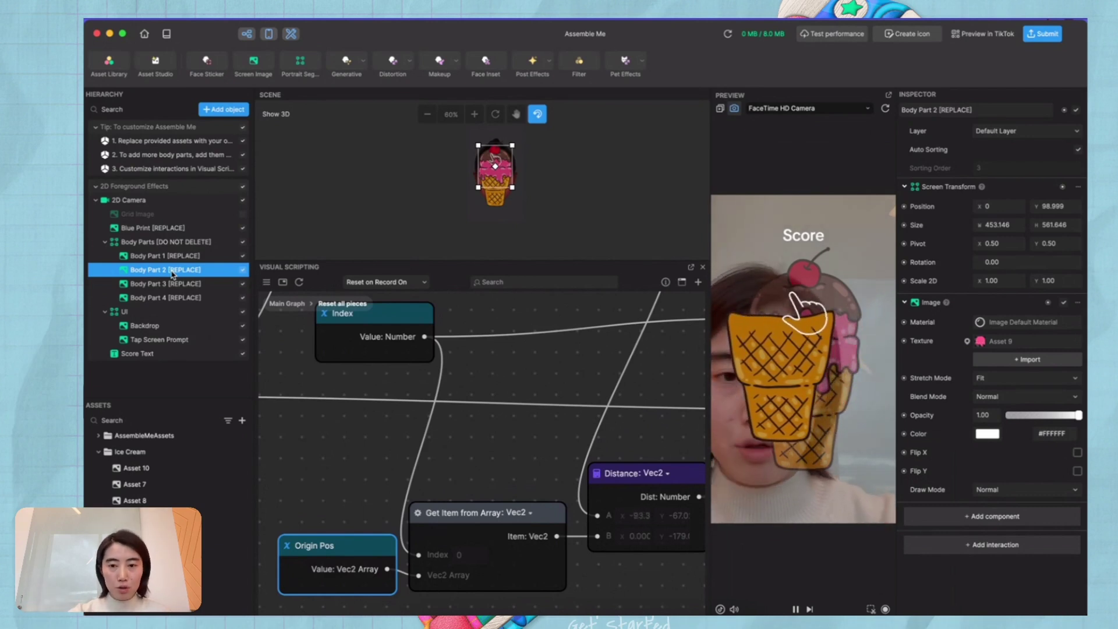
Play the preview by placing the ice cream pieces, comparing the Distance node's B input with the positions of Body Parts 2 and 3.
{"action": "left_click", "coordinate": [849, 450]}
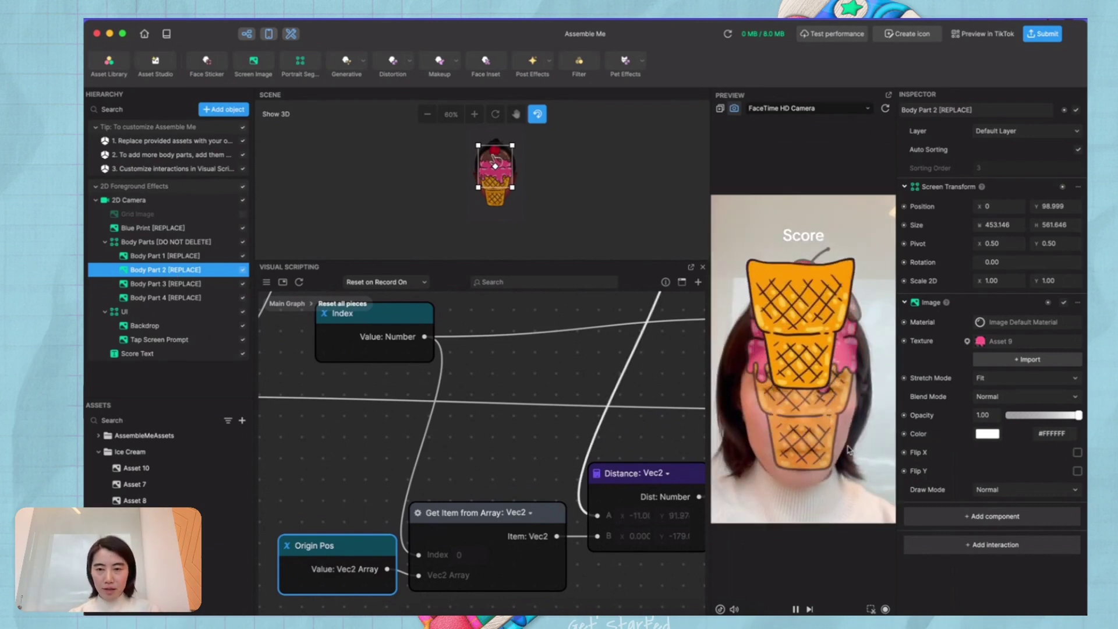
{"action": "scroll", "coordinate": [520, 531], "scroll_direction": "right", "scroll_amount": 5}
{"action": "scroll", "coordinate": [520, 532], "scroll_direction": "down", "scroll_amount": 2}
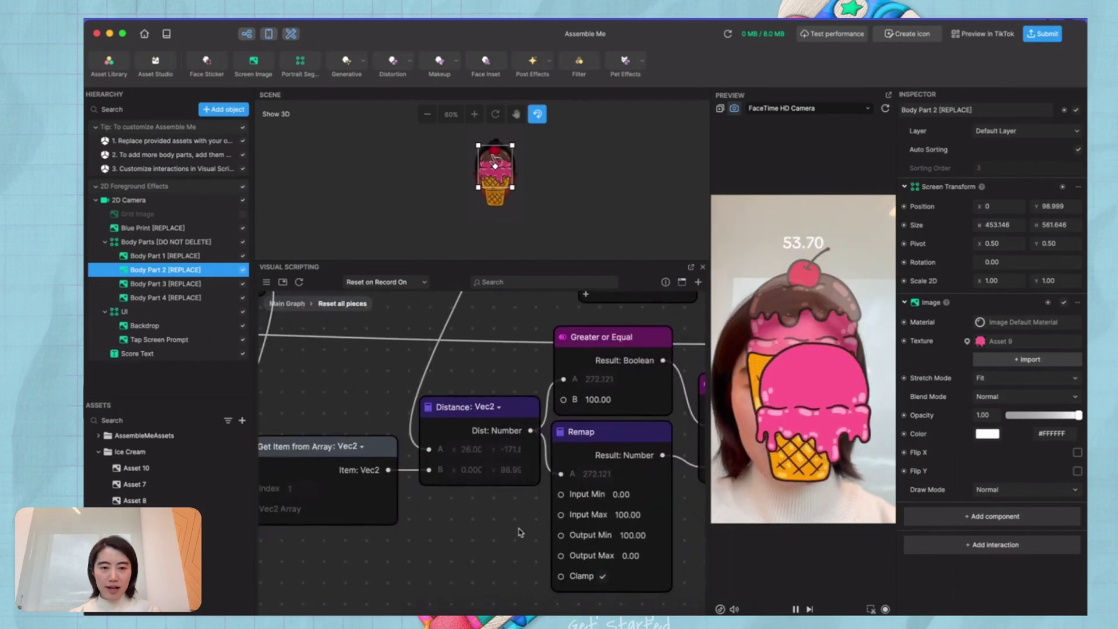
{"action": "scroll", "coordinate": [520, 531], "scroll_direction": "down", "scroll_amount": 2}
{"action": "scroll", "coordinate": [518, 524], "scroll_direction": "up", "scroll_amount": 5, "text": "ctrl"}
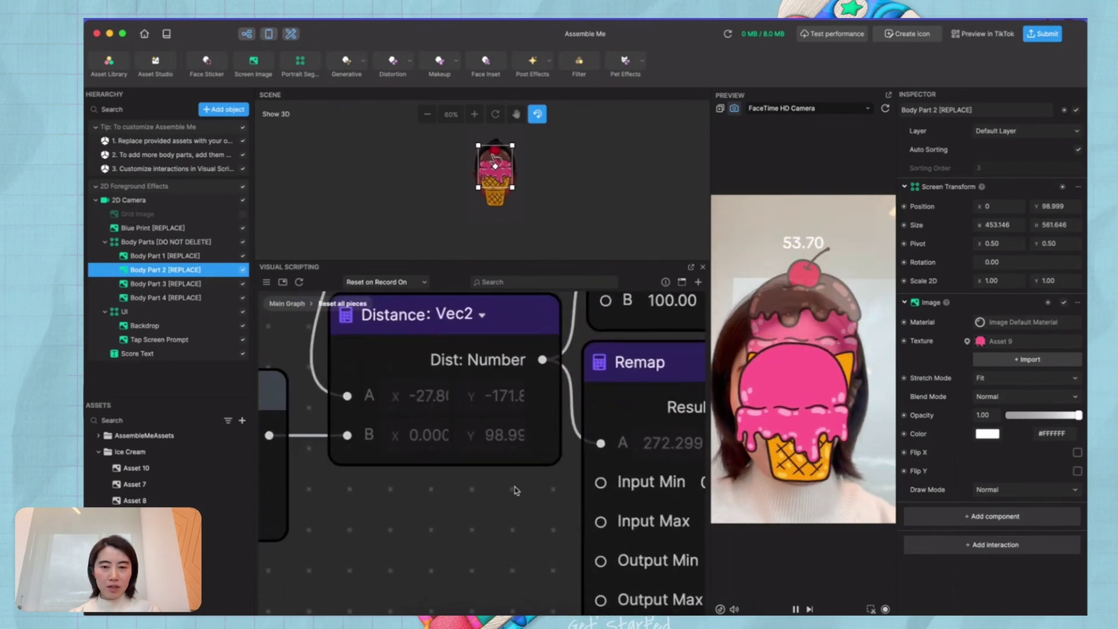
{"action": "left_click_drag", "start_coordinate": [515, 491], "coordinate": [494, 513]}
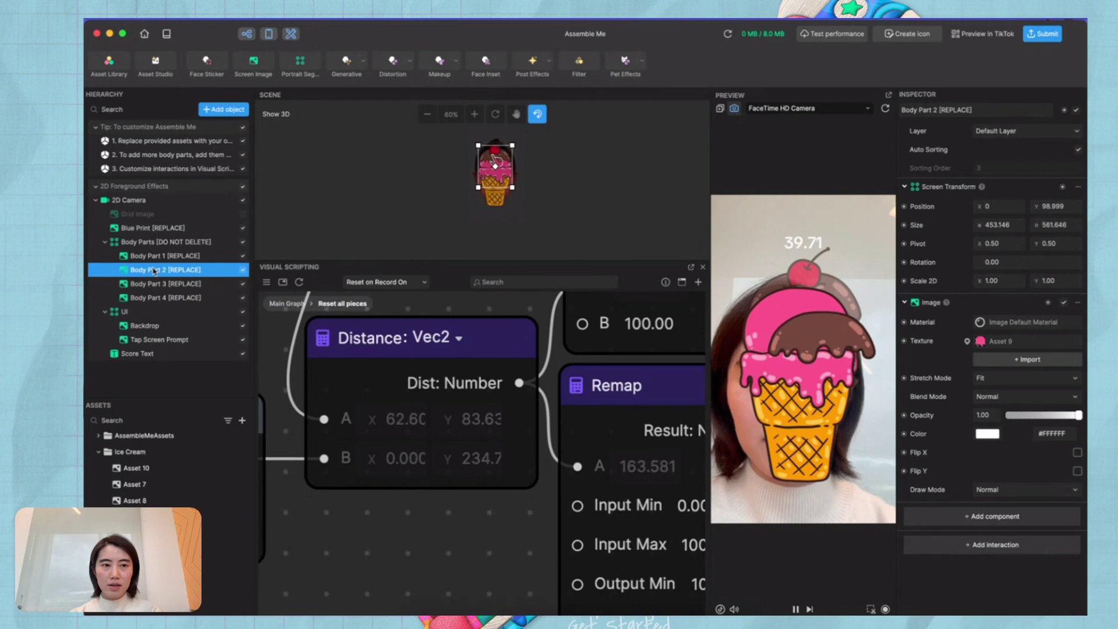
{"action": "left_click", "coordinate": [162, 285]}
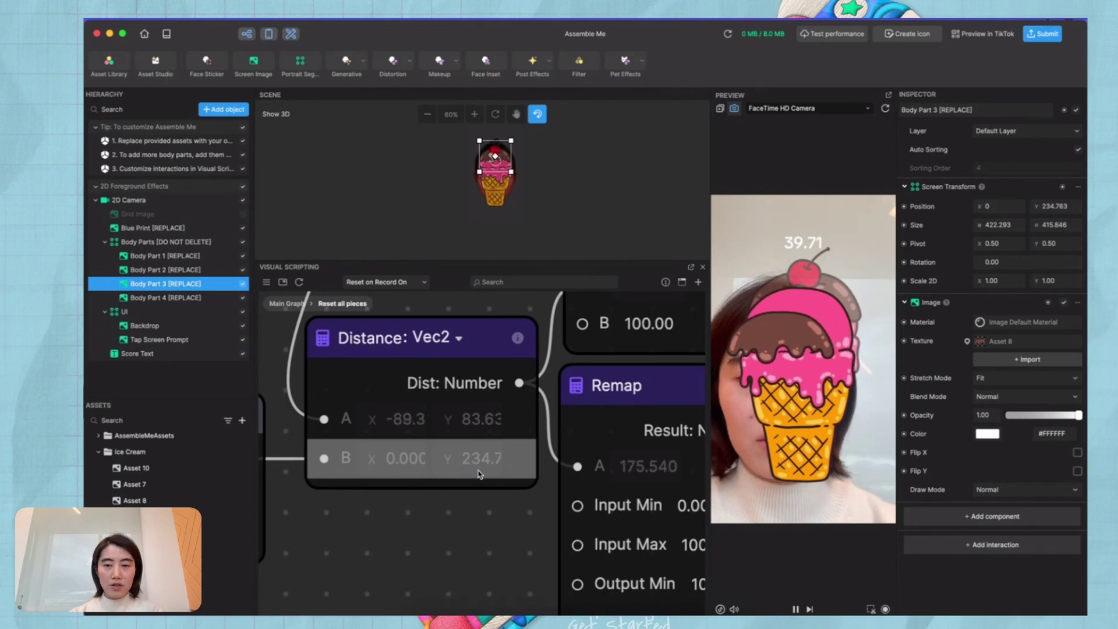
{"action": "left_click", "coordinate": [804, 367]}
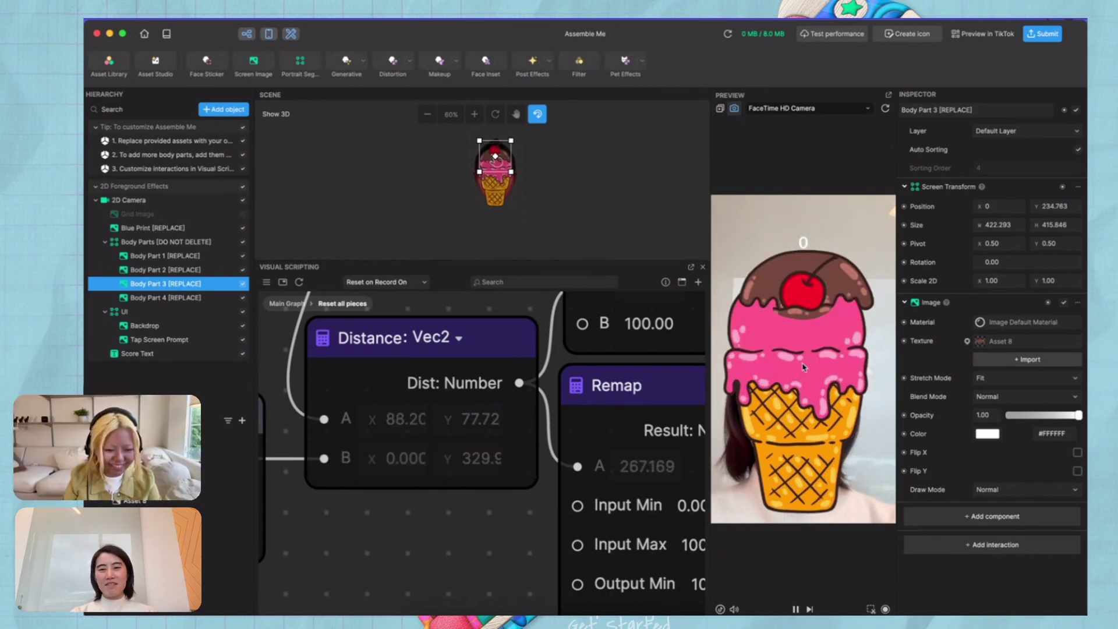
{"action": "scroll", "coordinate": [366, 547], "scroll_direction": "down", "scroll_amount": 3}
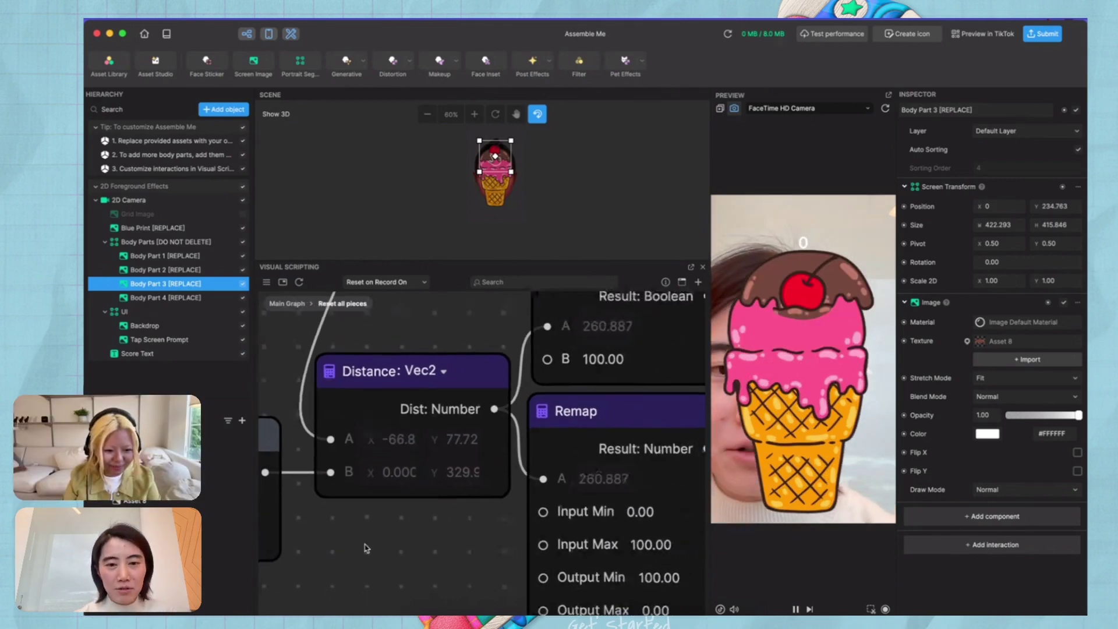
{"action": "scroll", "coordinate": [366, 547], "scroll_direction": "down", "scroll_amount": 5}
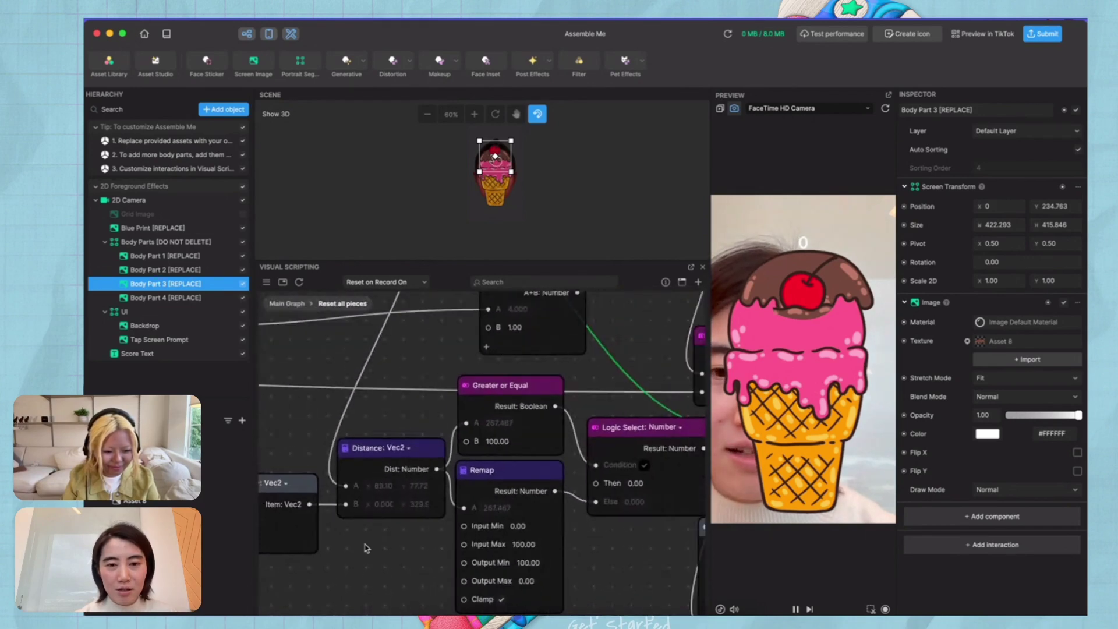
{"action": "scroll", "coordinate": [366, 547], "scroll_direction": "down", "scroll_amount": 10}
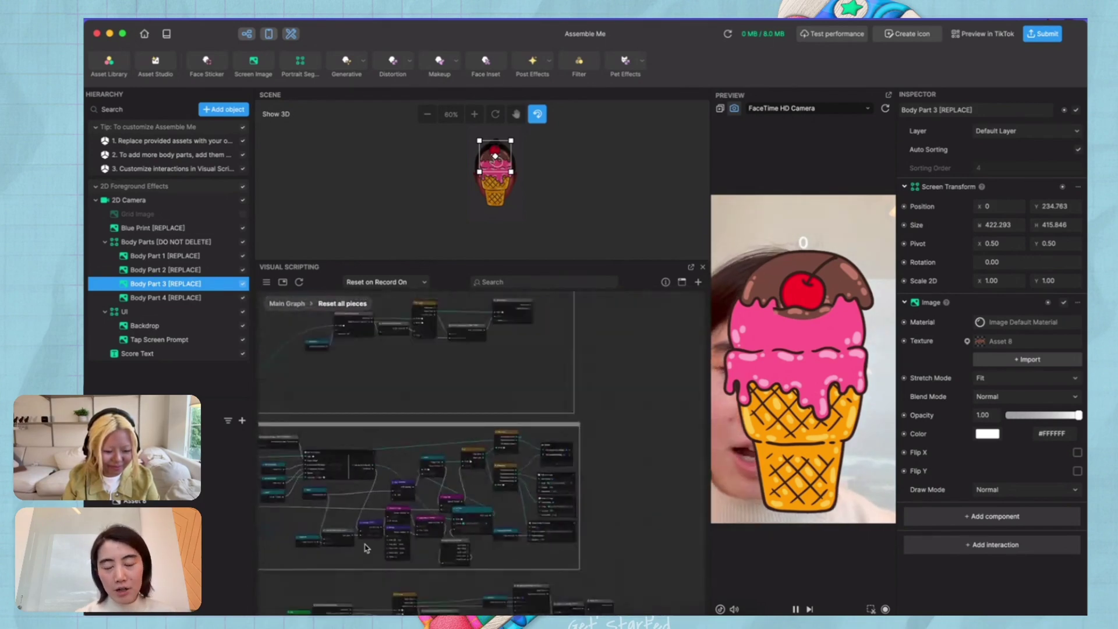
{"action": "scroll", "coordinate": [364, 548], "scroll_direction": "up", "scroll_amount": 10}
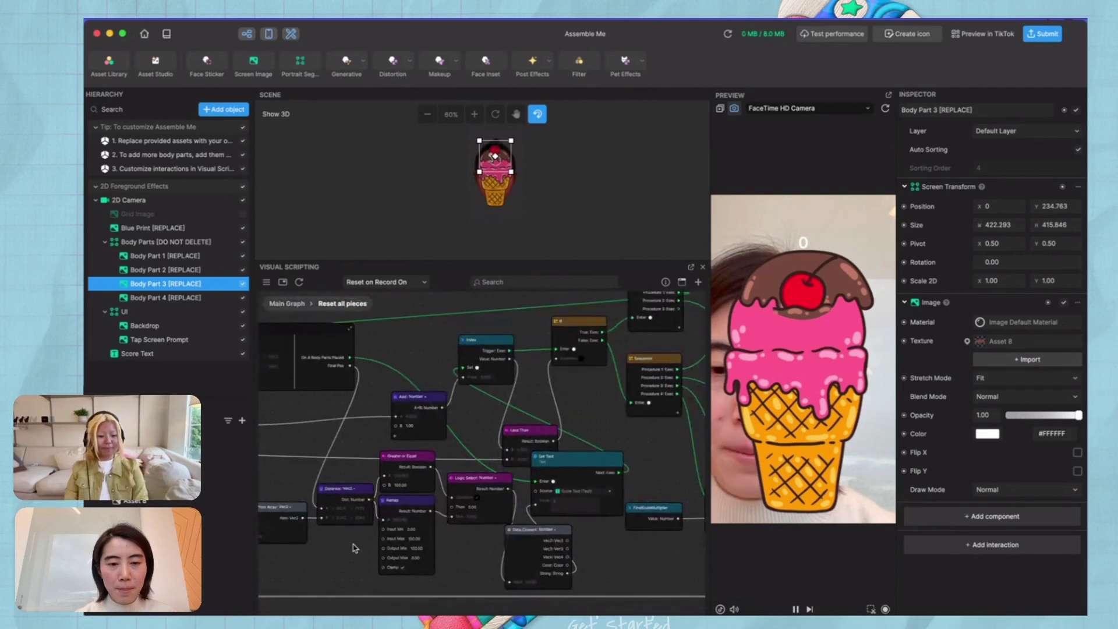
{"action": "left_click_drag", "start_coordinate": [353, 547], "coordinate": [393, 500]}
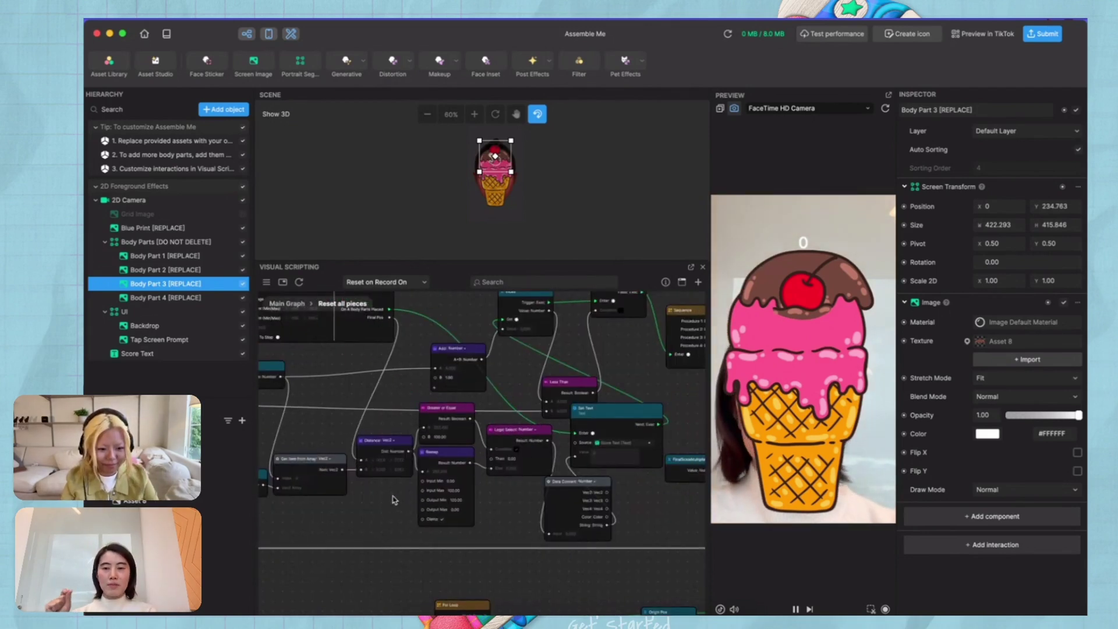